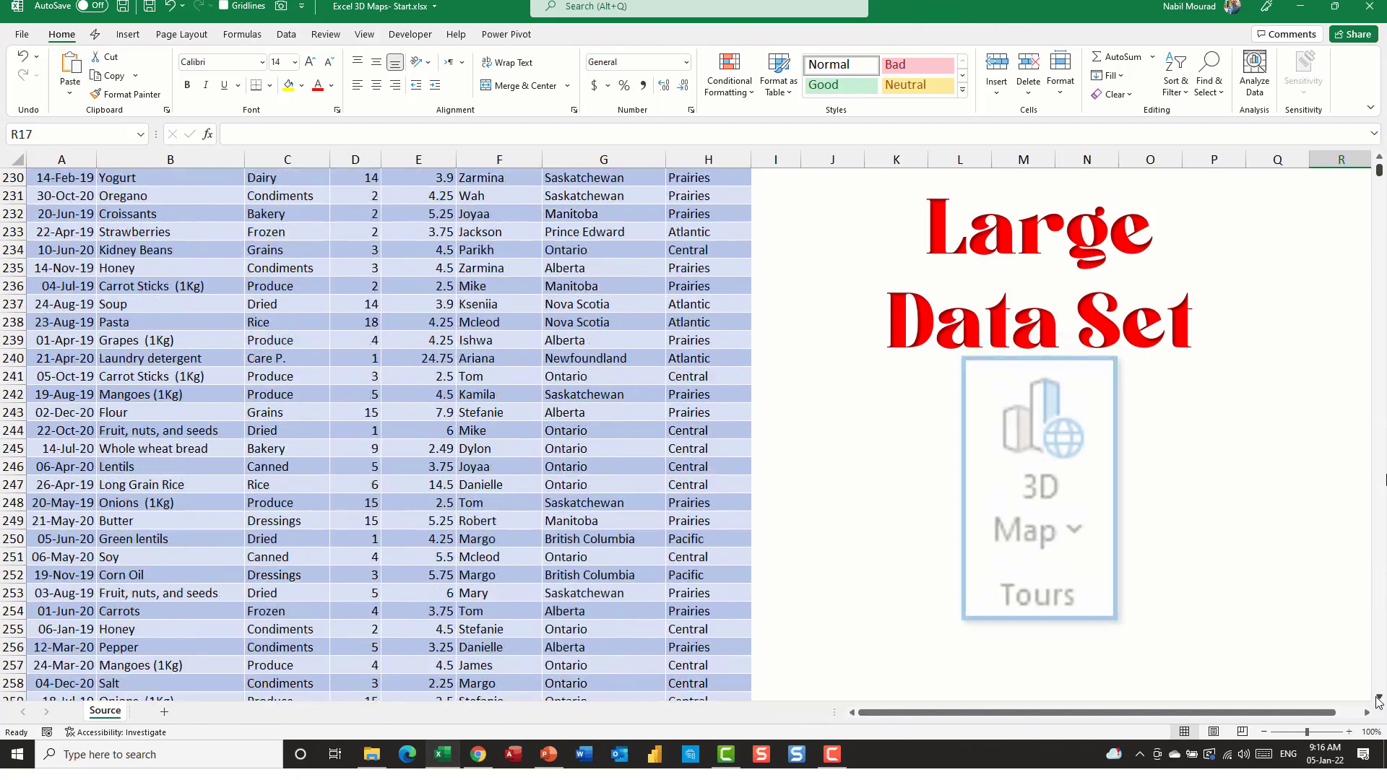
Step: Look over the large source data set and play the finished 3D Maps revenue tour
scroll(1379, 700, "down", 11)
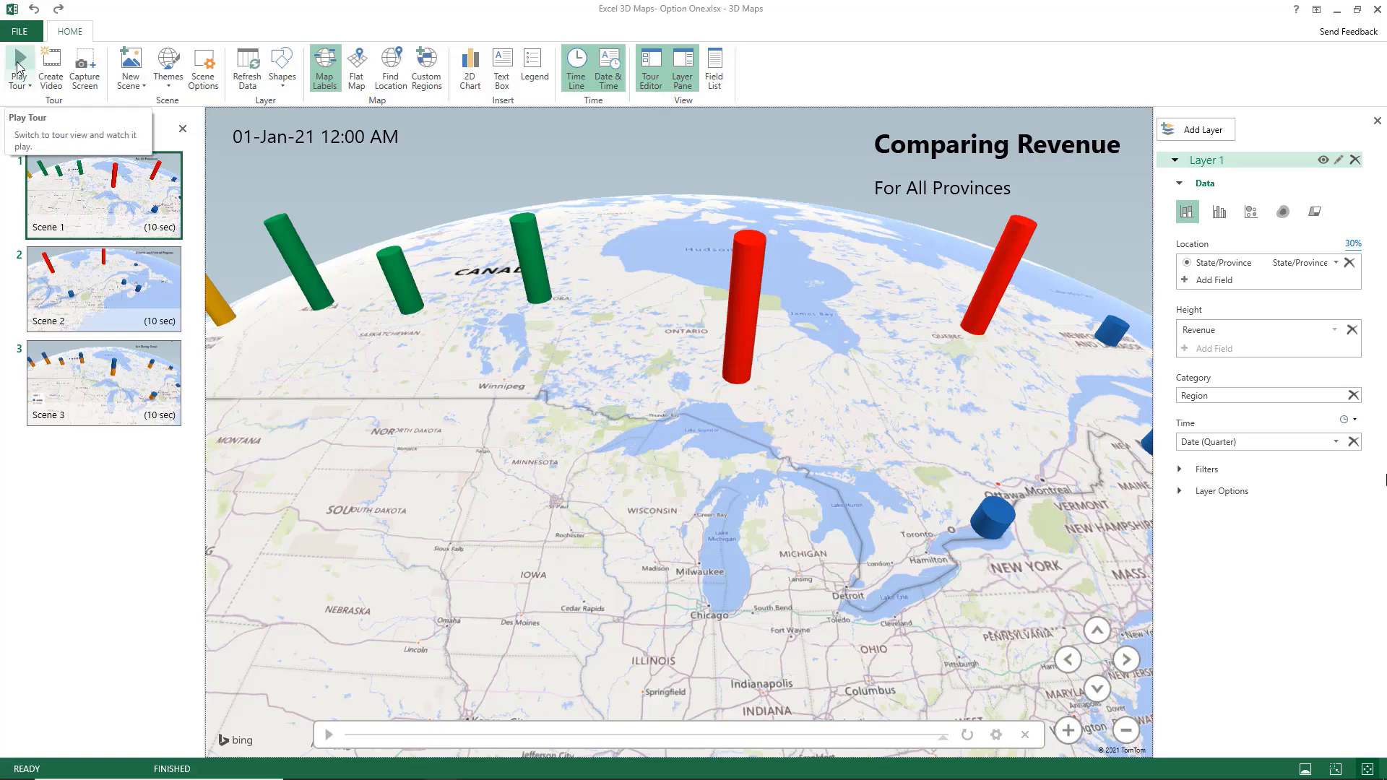
left_click(20, 66)
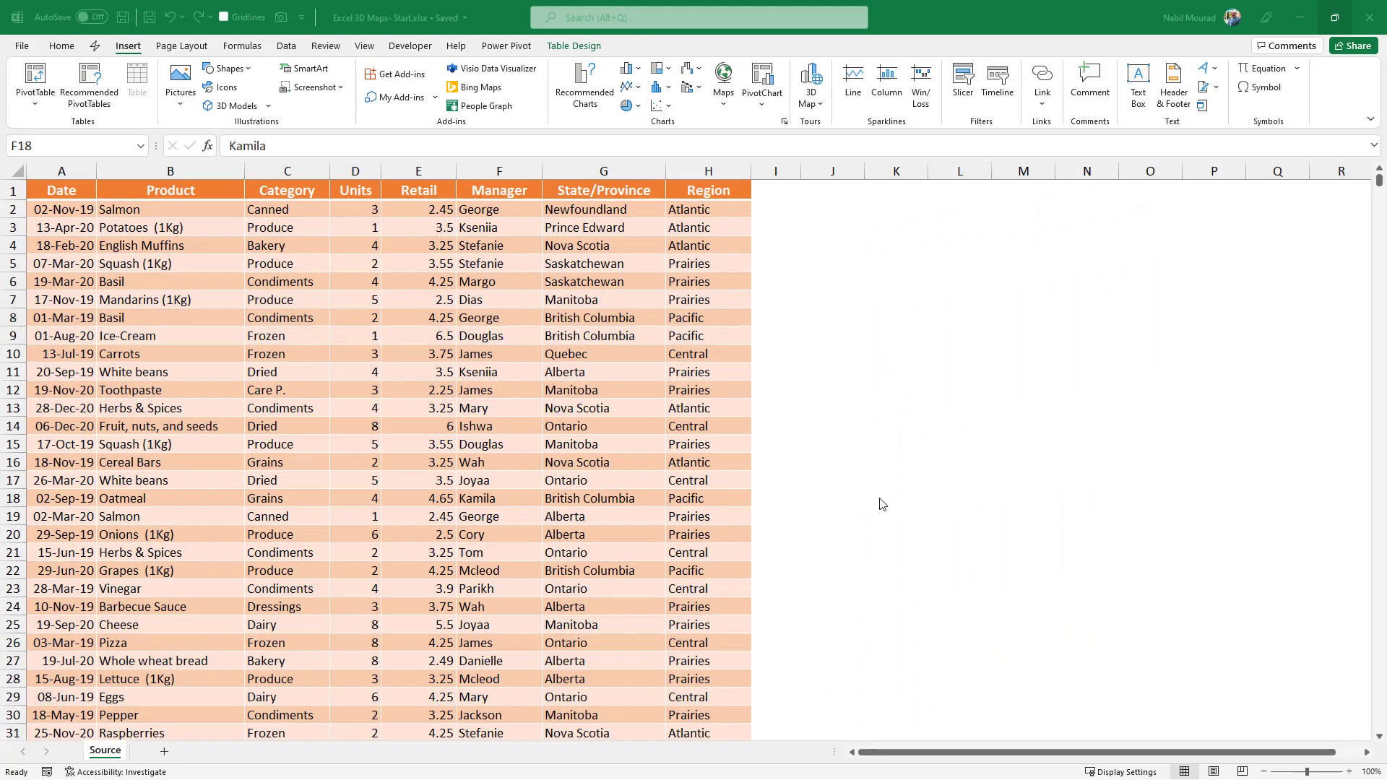
Step: Create a PivotTable from ProductT on a new worksheet, included in the Data Model, with State/Province as rows
left_click(643, 304)
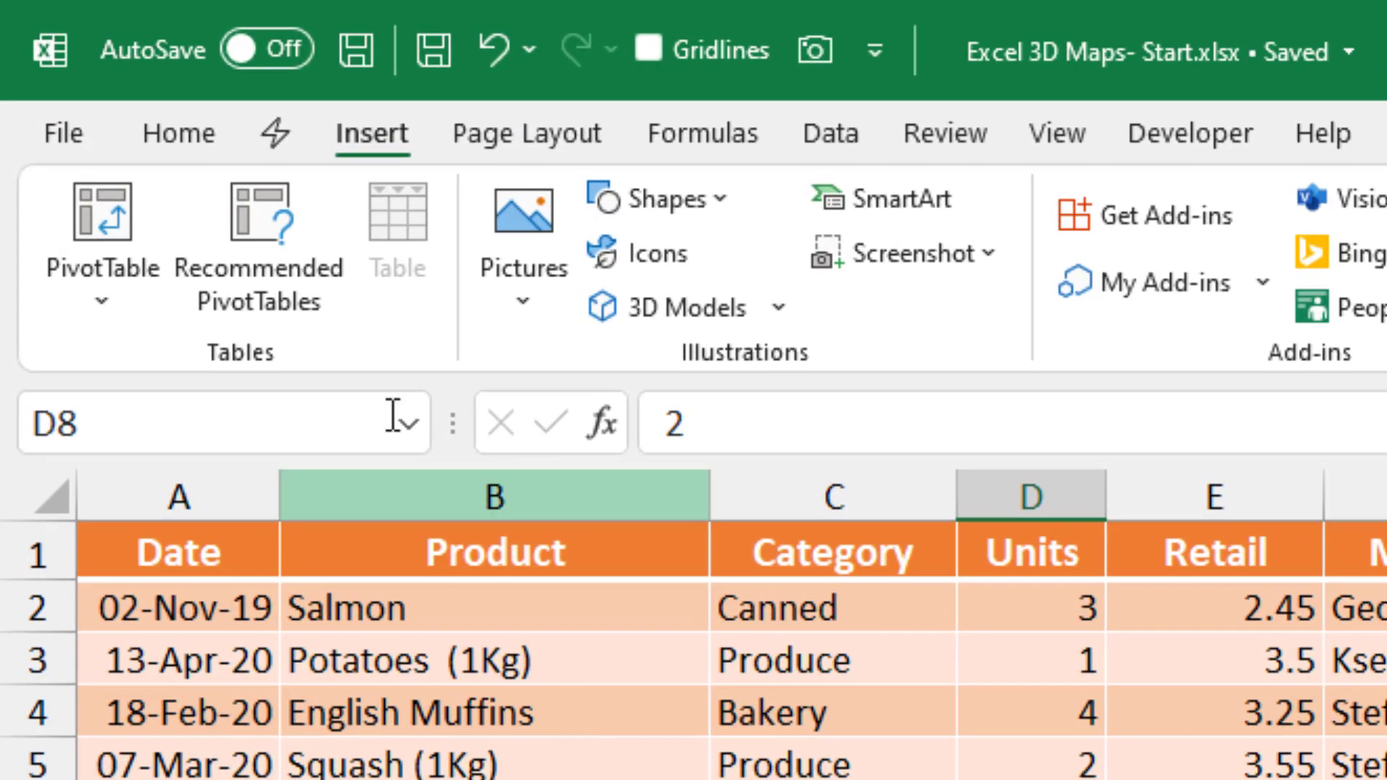
left_click(102, 213)
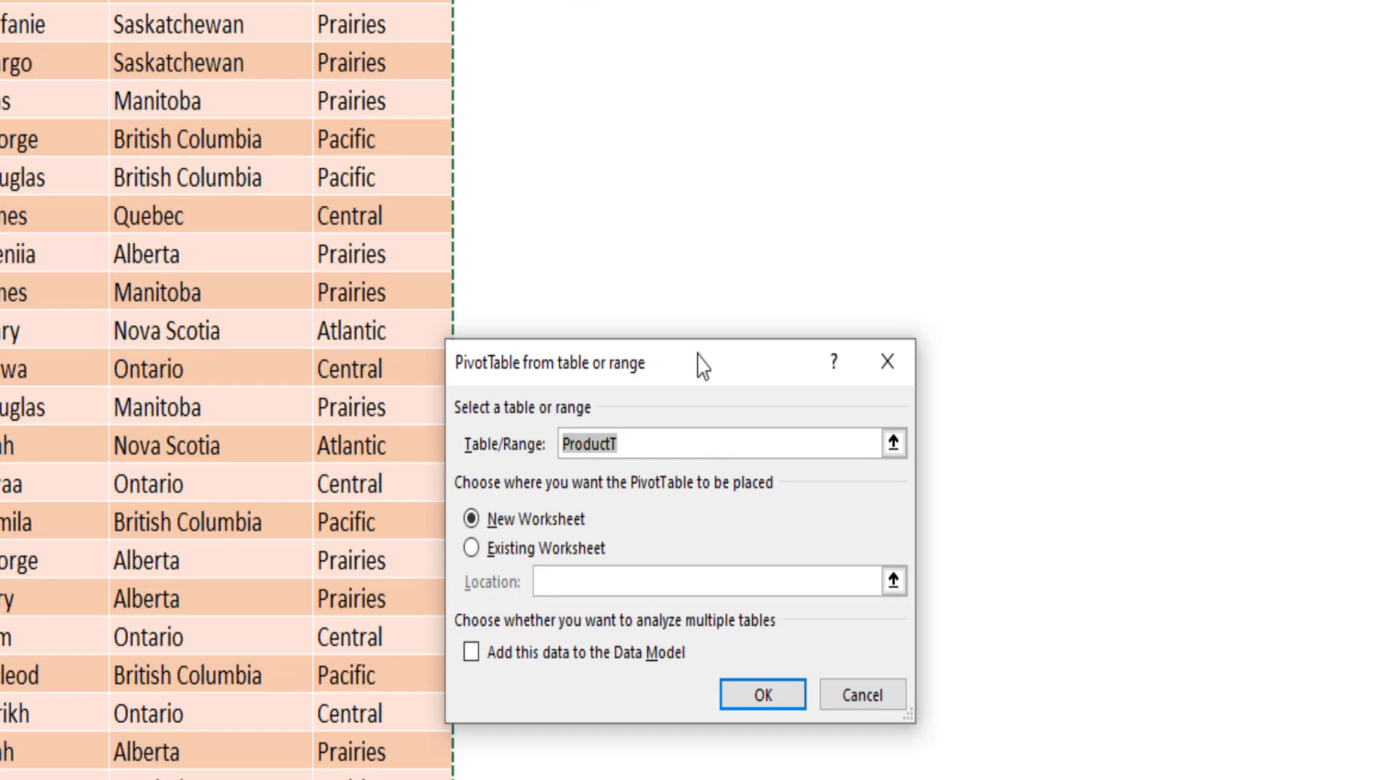
left_click_drag(703, 365, 654, 59)
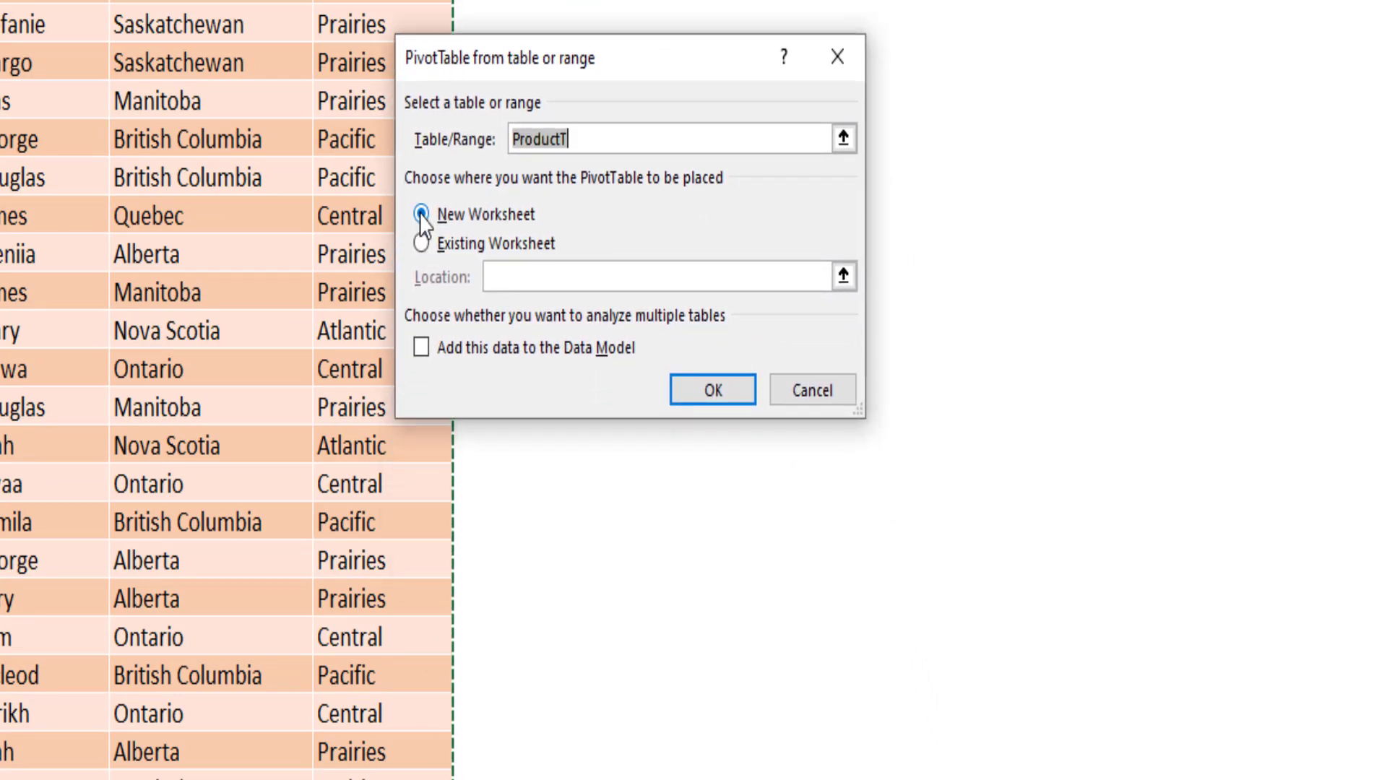
left_click(423, 351)
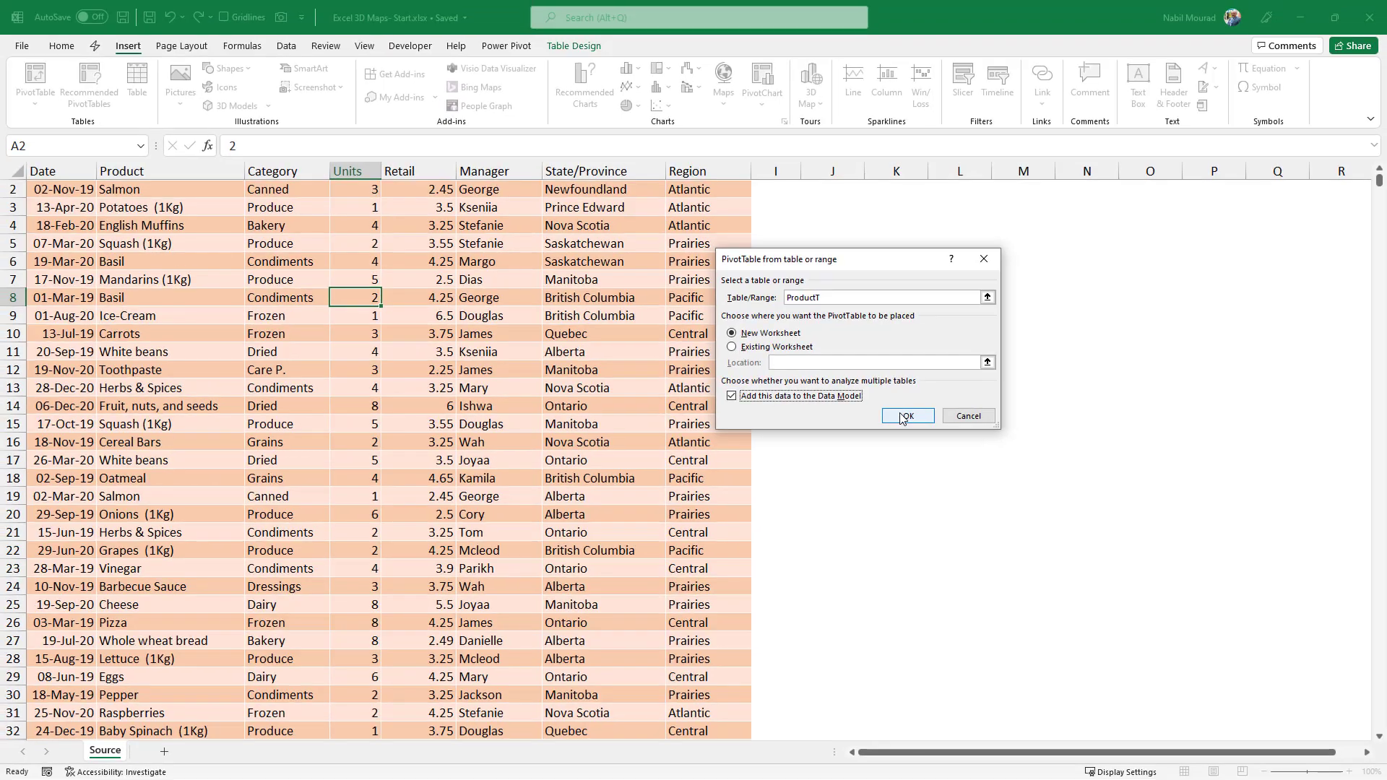
left_click(903, 418)
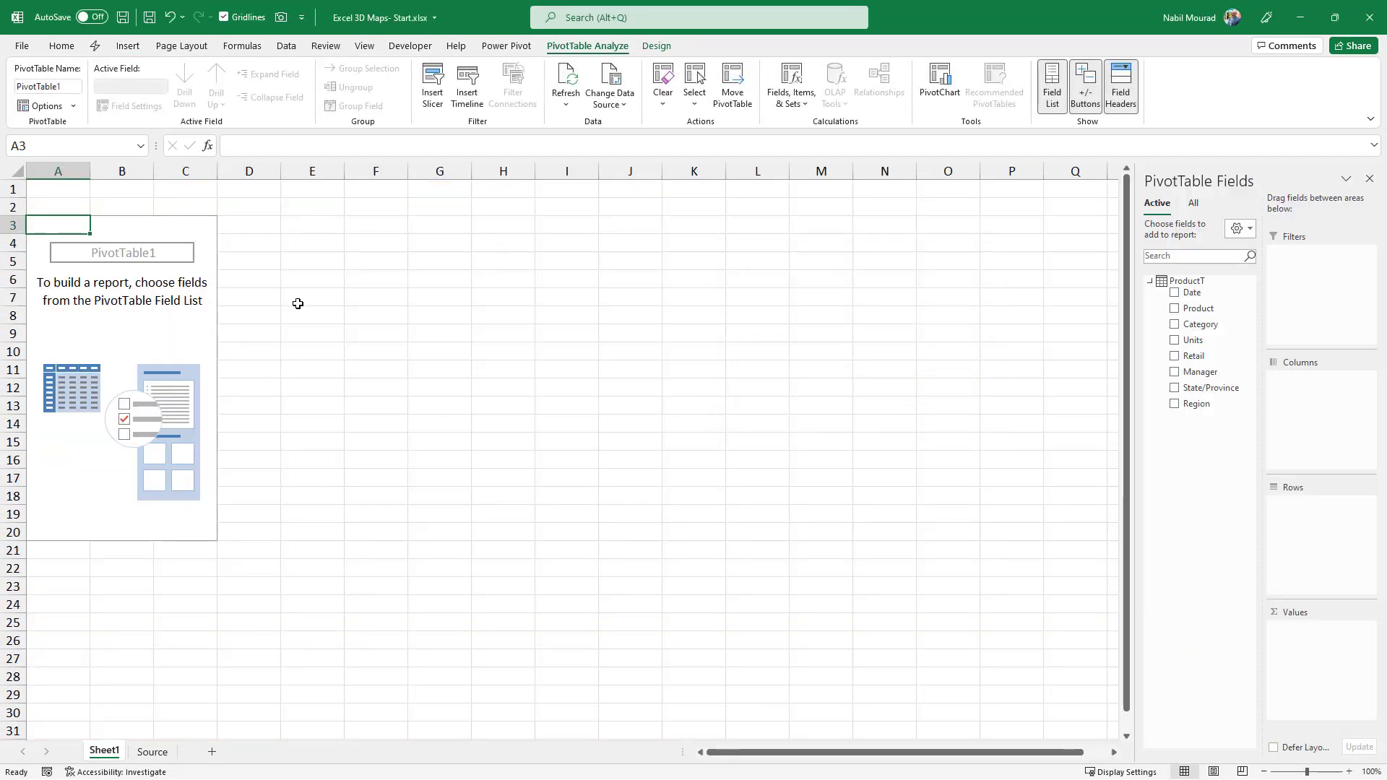
left_click_drag(1196, 388, 1322, 515)
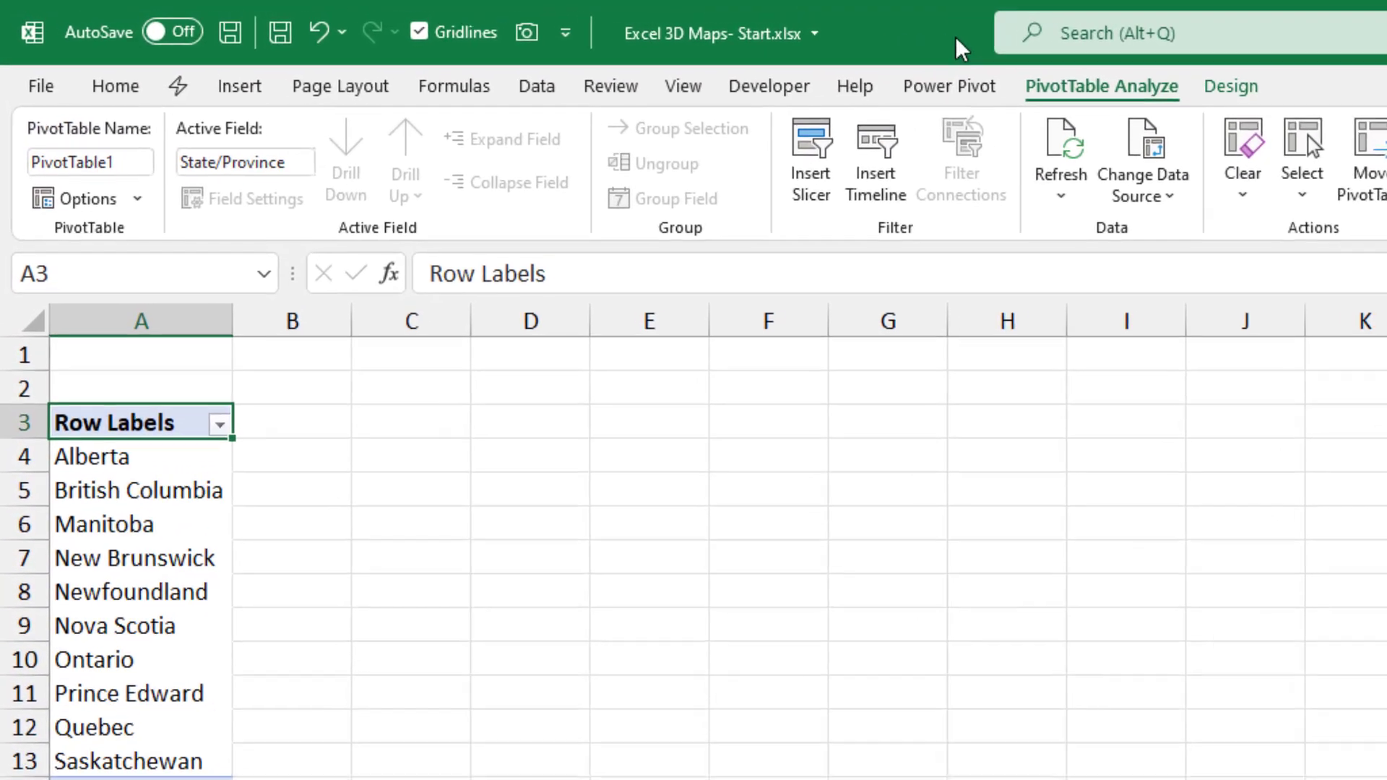
Step: Start a new Power Pivot measure for the ProductT table and name it Revenue
left_click(942, 73)
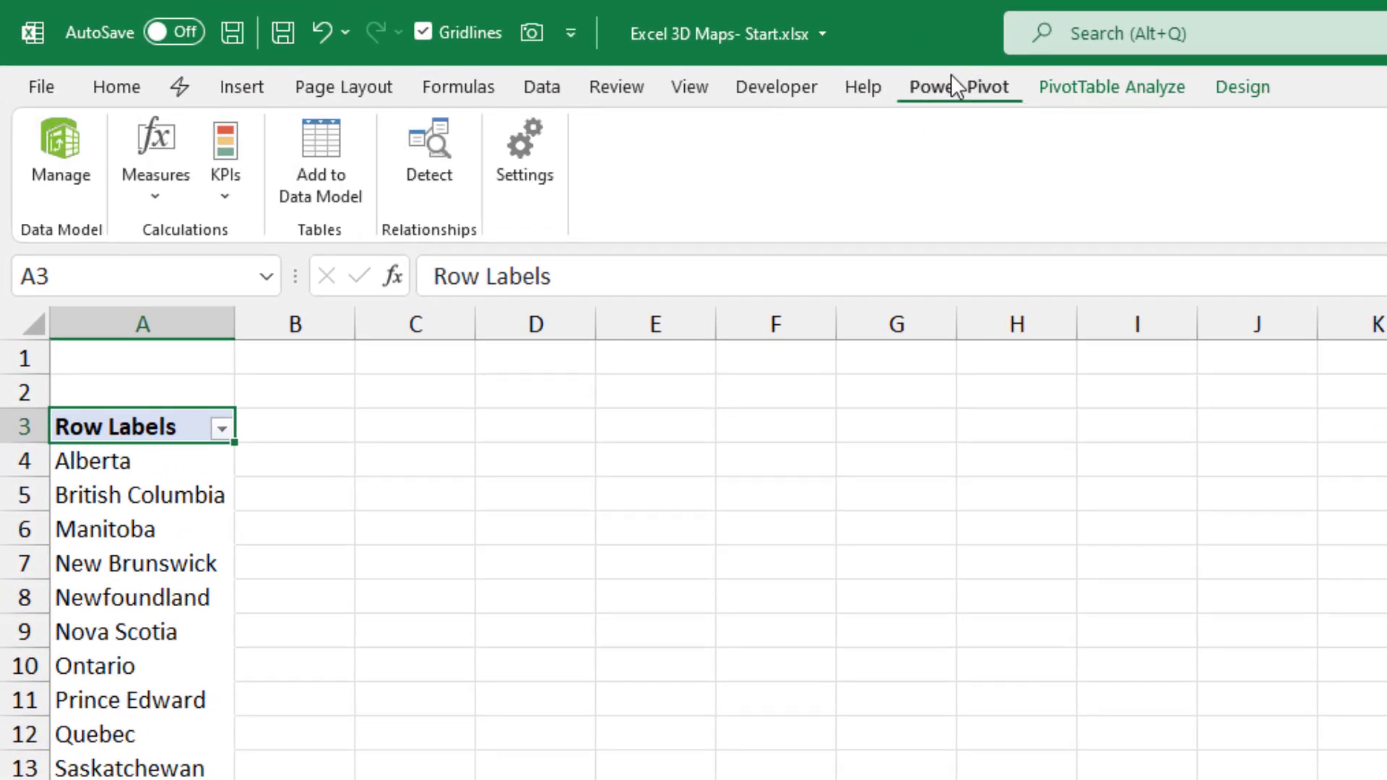
left_click(149, 208)
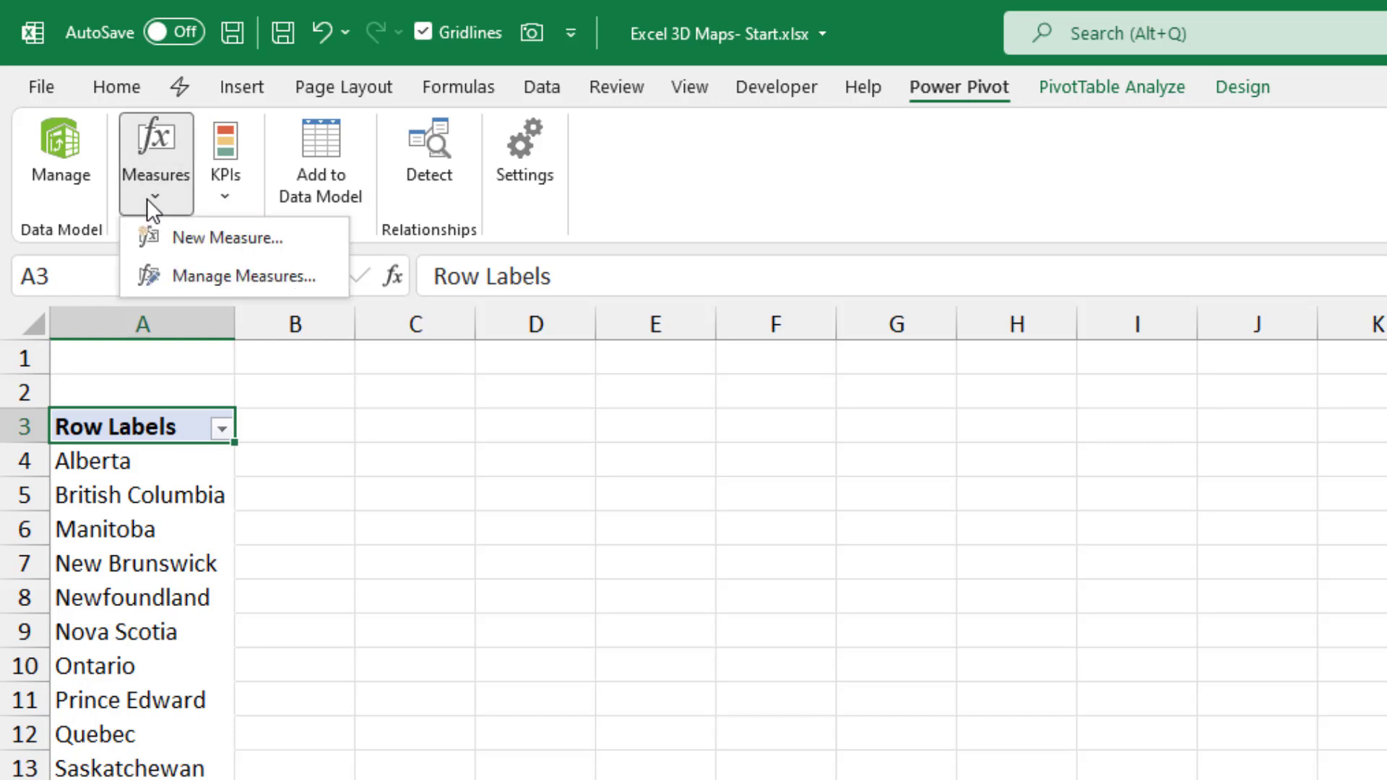
left_click(198, 237)
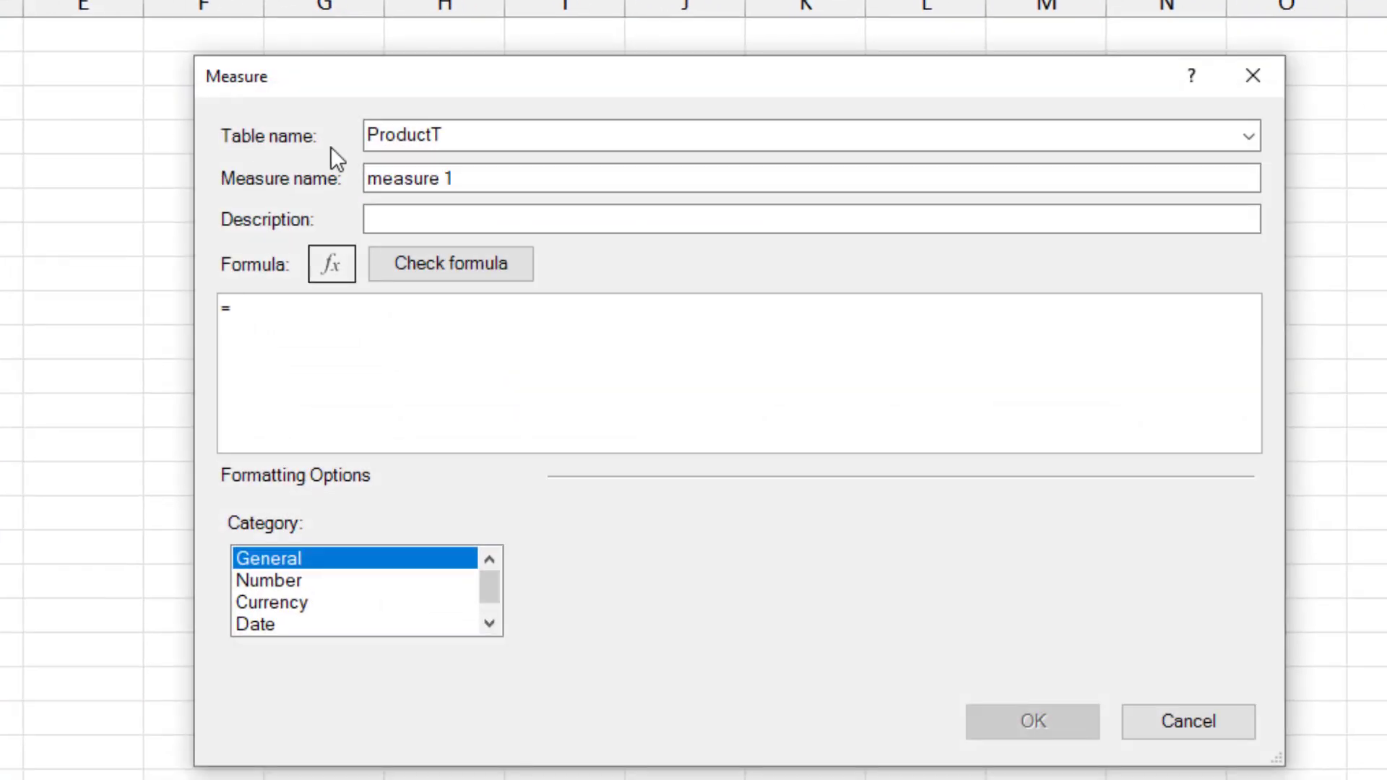
left_click_drag(466, 179, 354, 166)
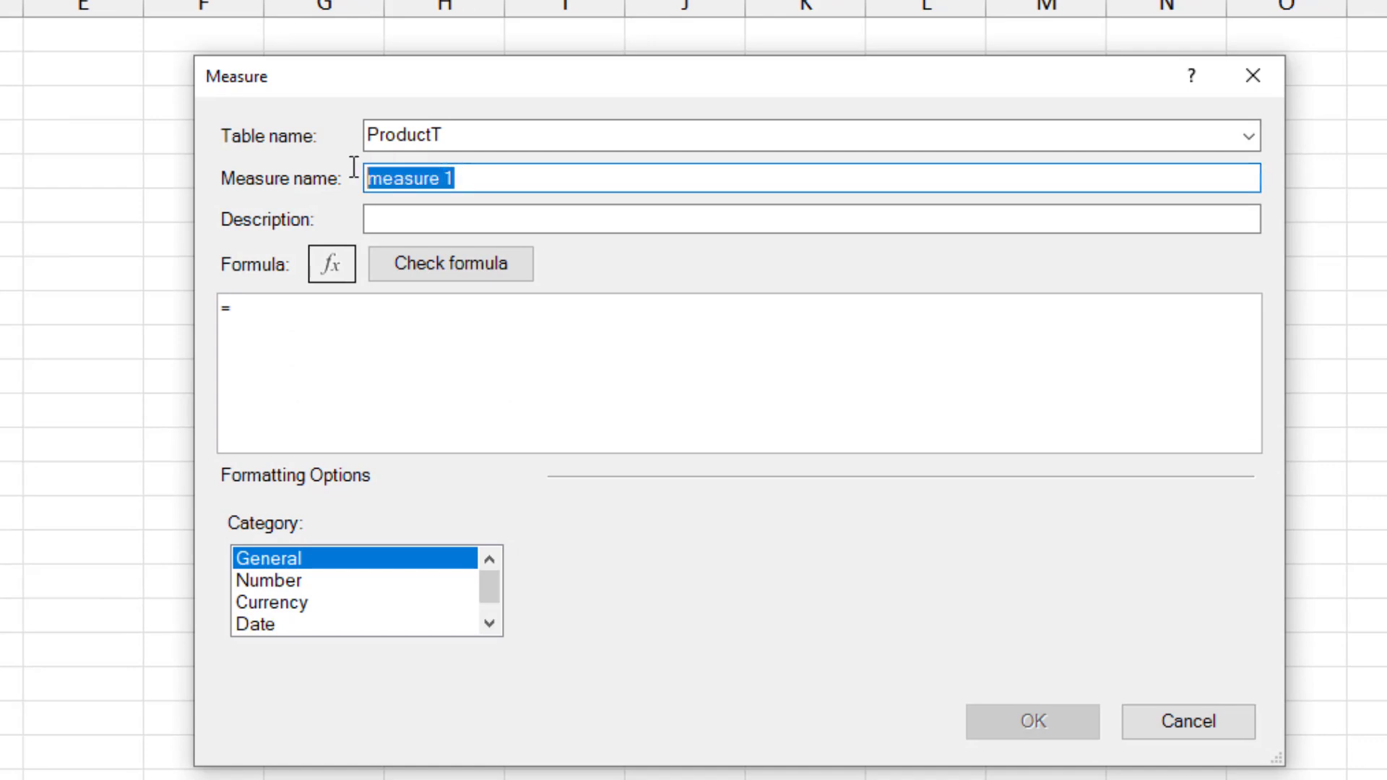
type("Revenue")
Step: Enter the formula =SUMX(ProductT,[Units]*[Retail]) for the Revenue measure
left_click(248, 309)
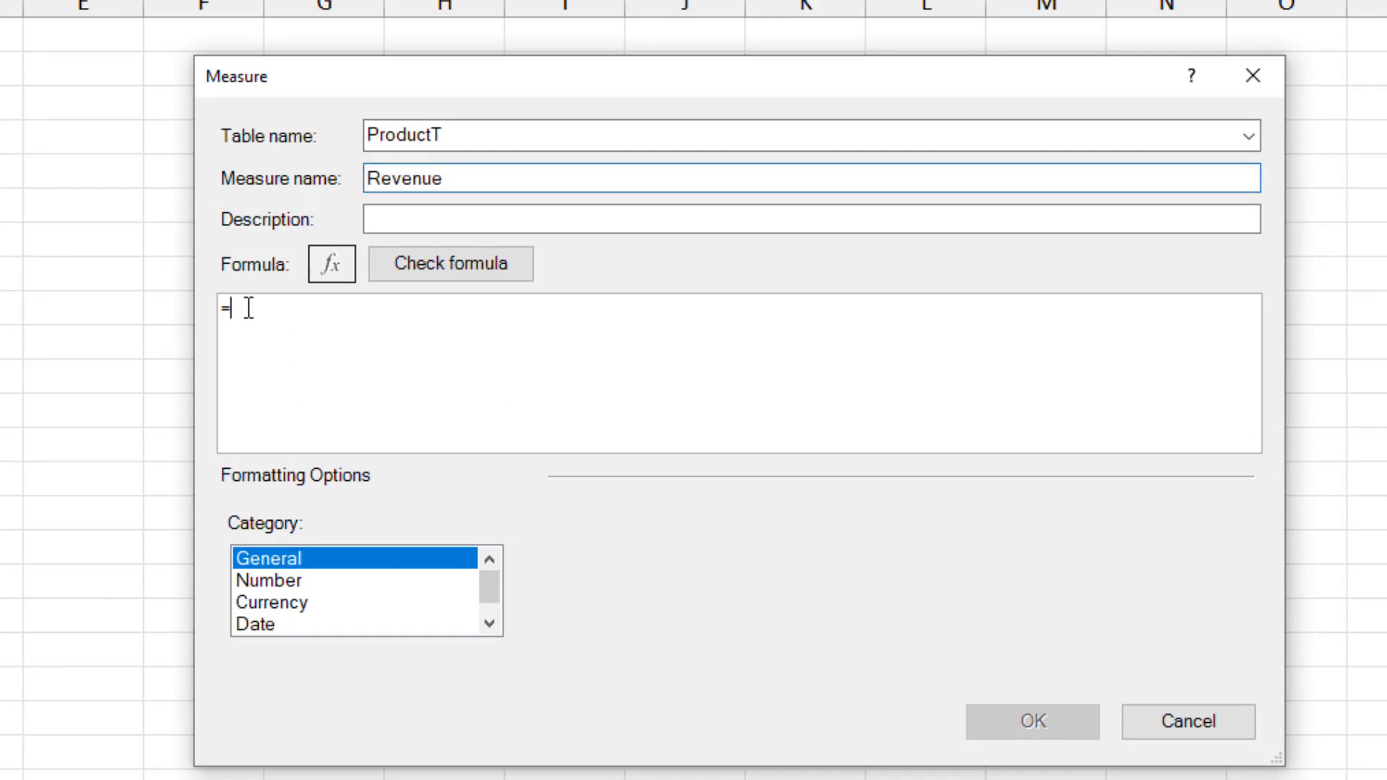
type("S")
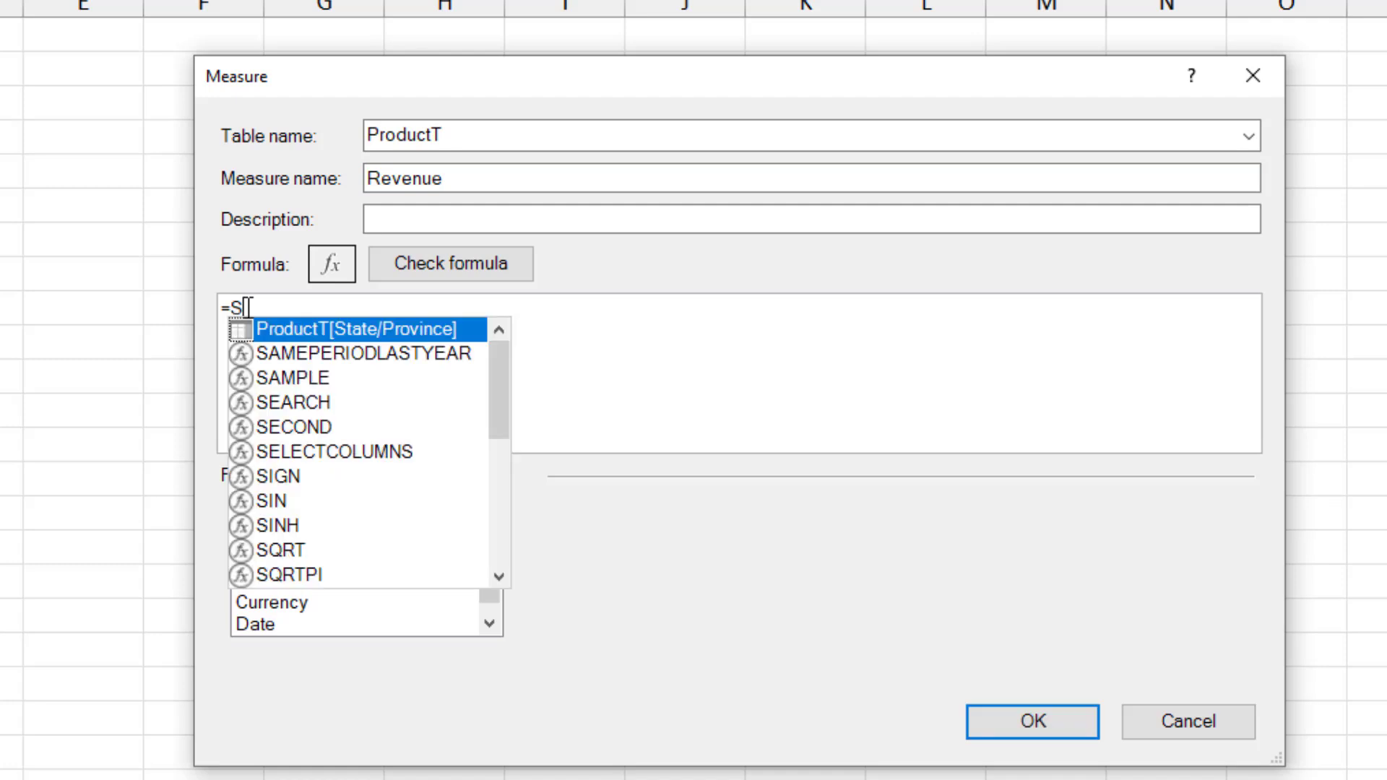
type("umX(")
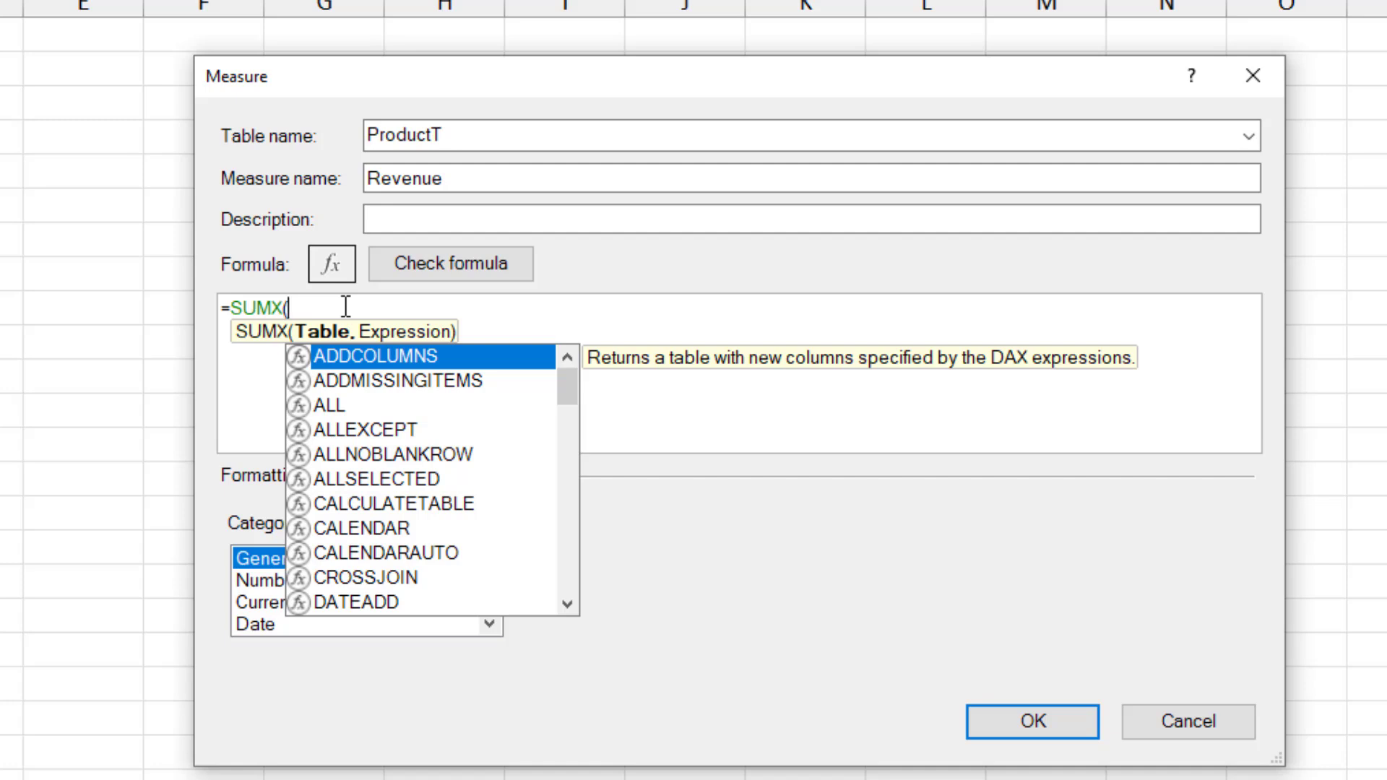
type("Pro")
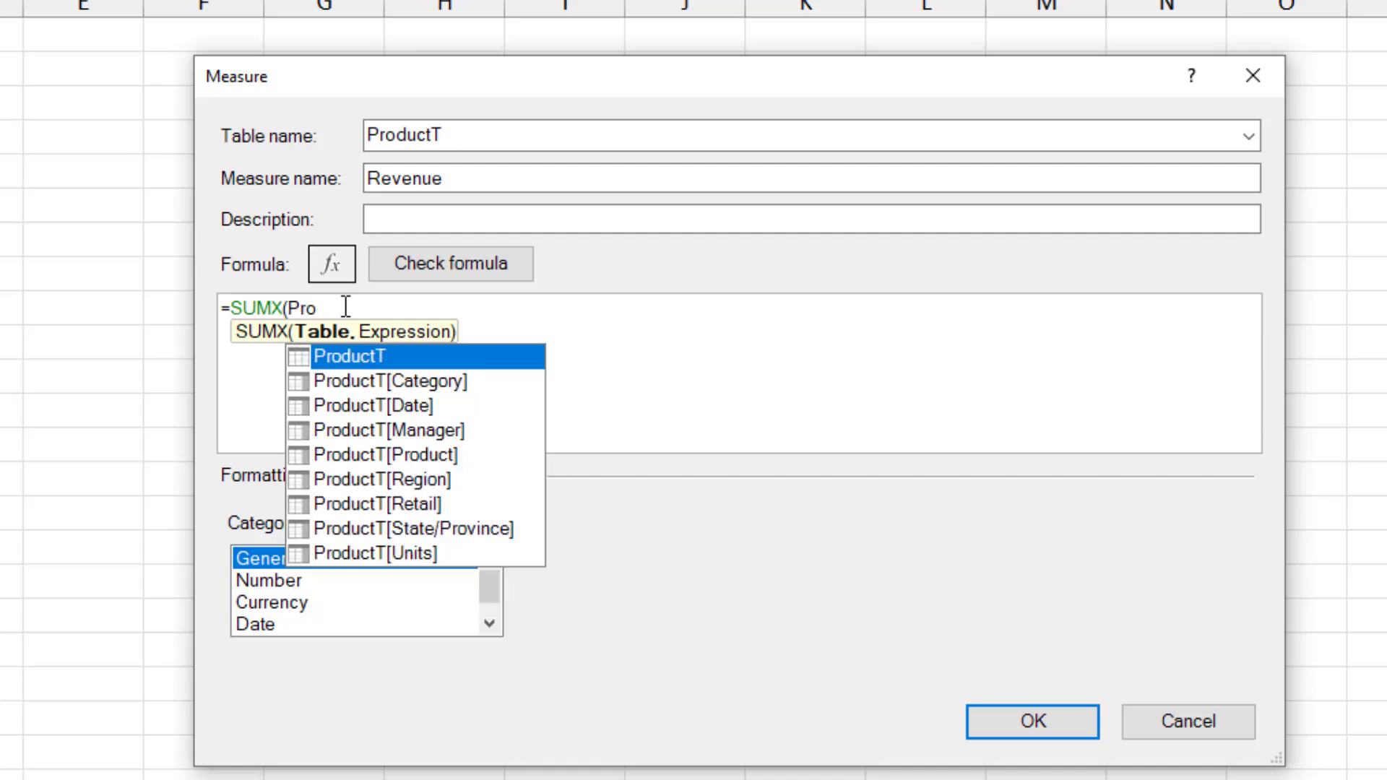
key("Tab")
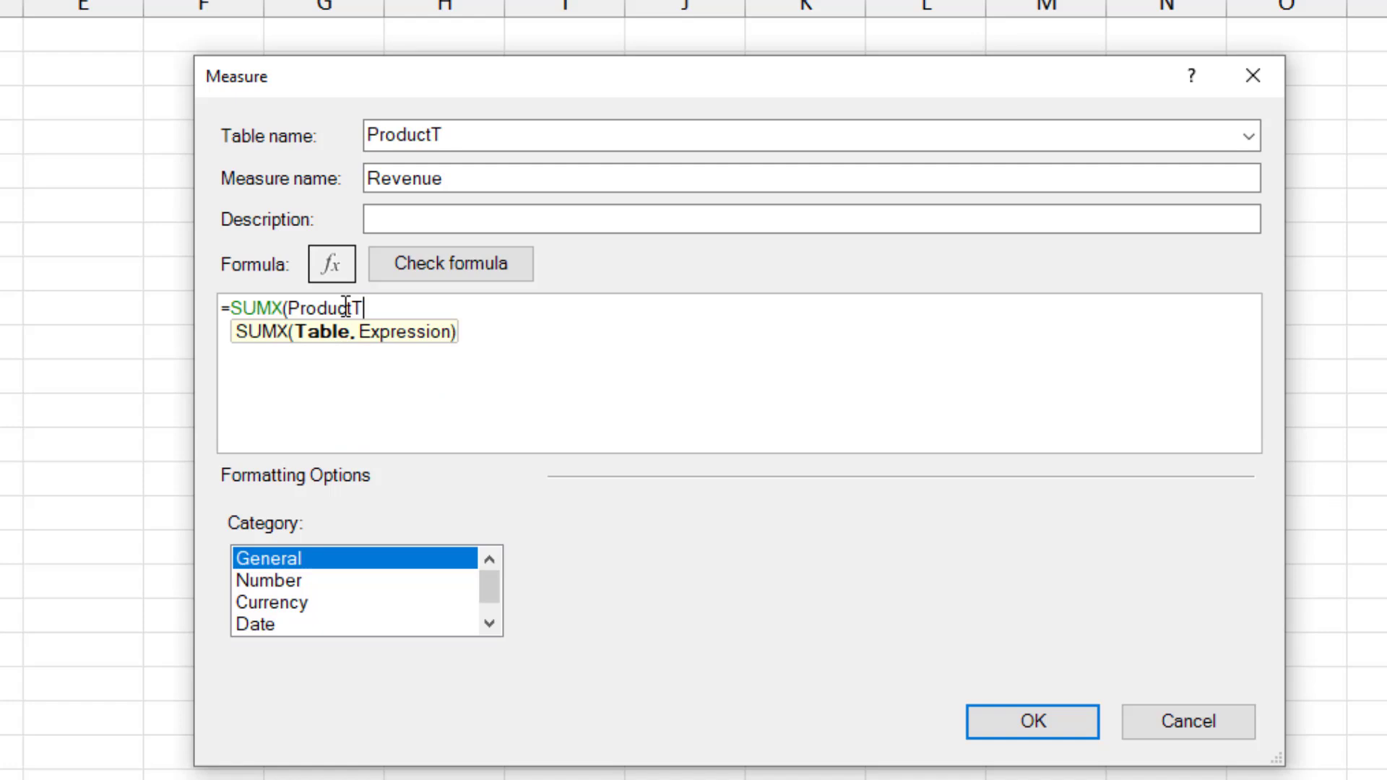
type(",")
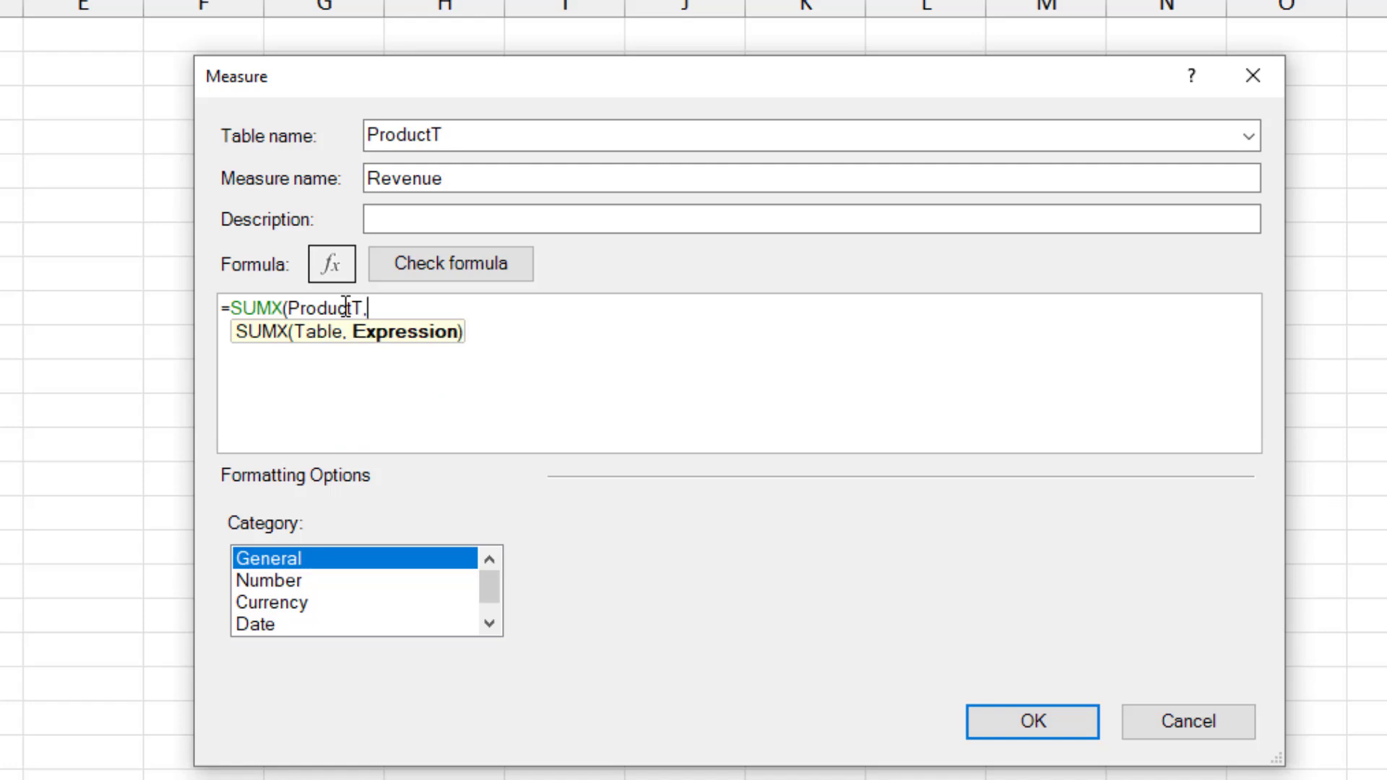
type("[")
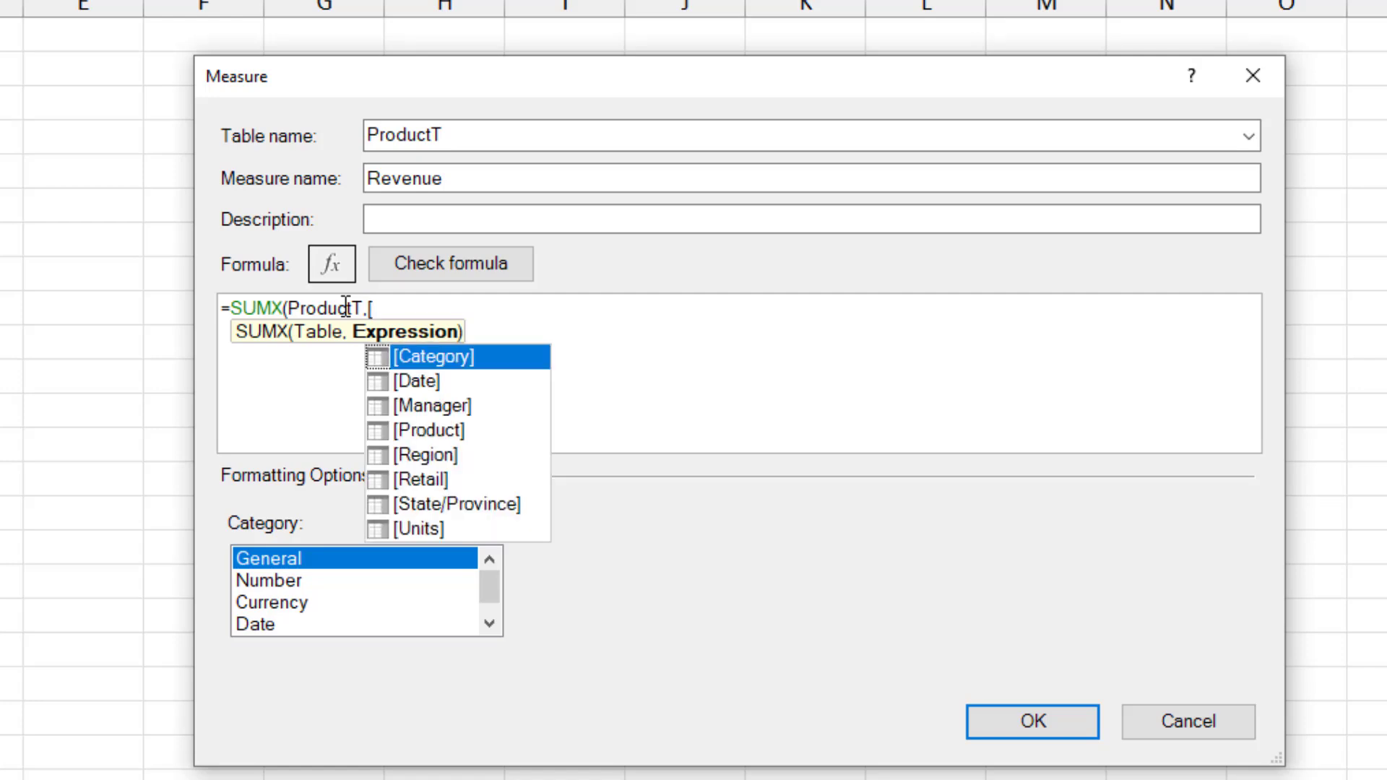
double_click(434, 528)
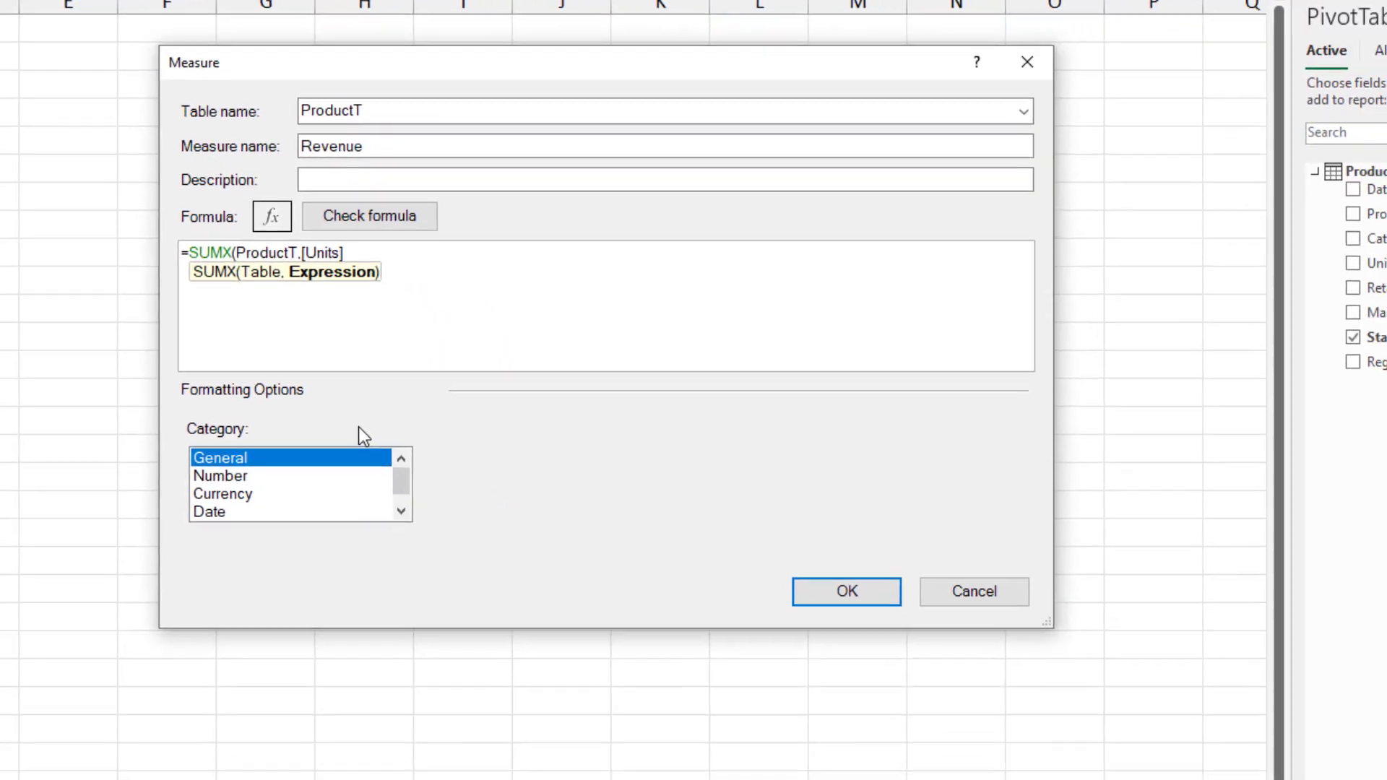
type("*")
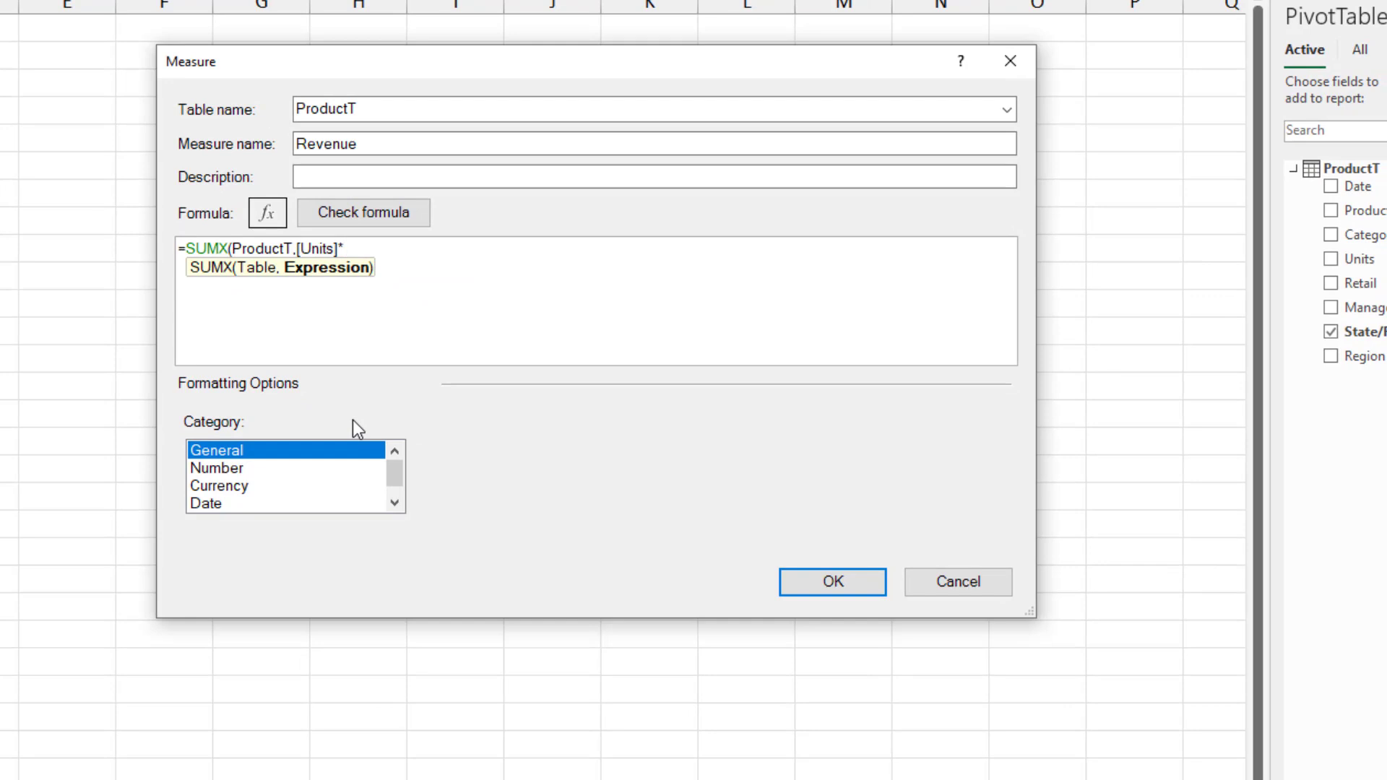
type("[")
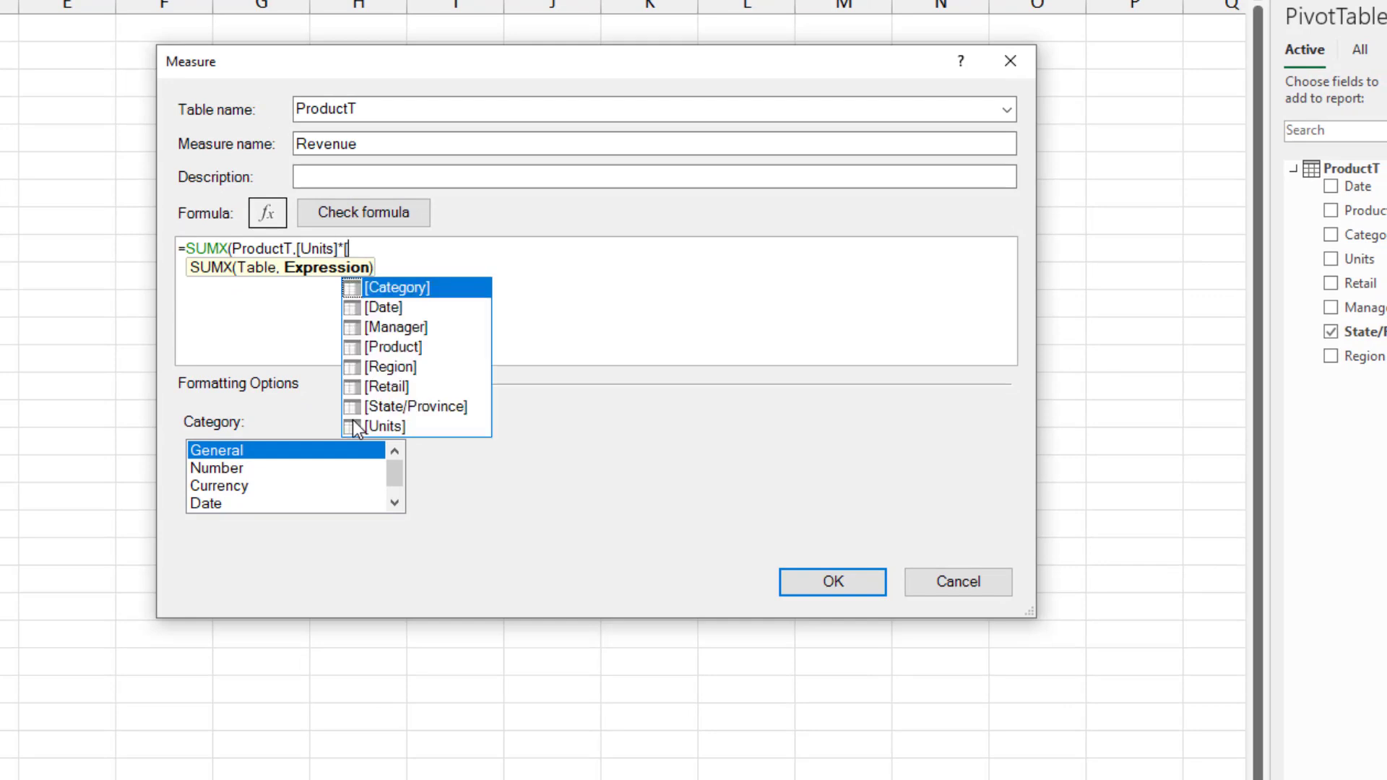
left_click(398, 386)
double_click(397, 384)
type(")")
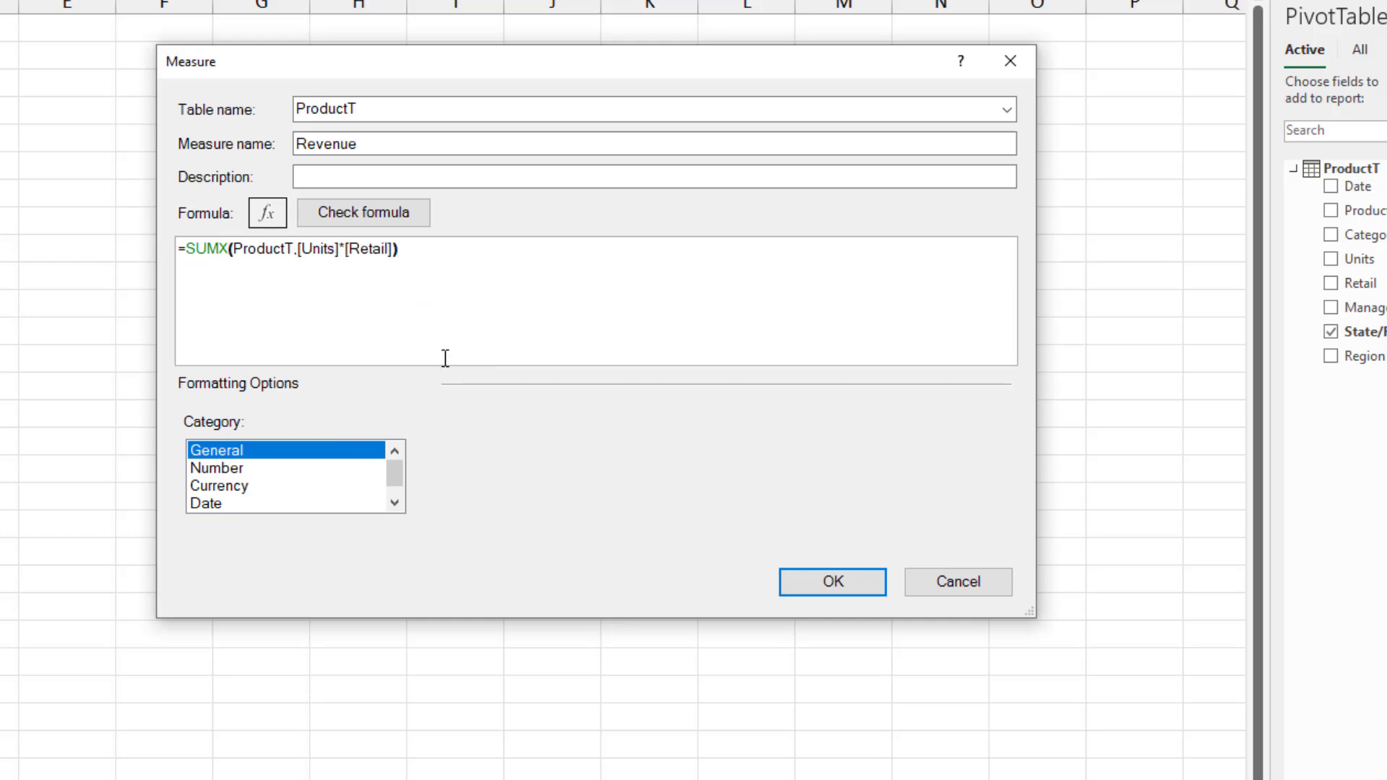
Step: Check the Revenue formula for errors, format the measure as Currency, and save it
left_click(385, 213)
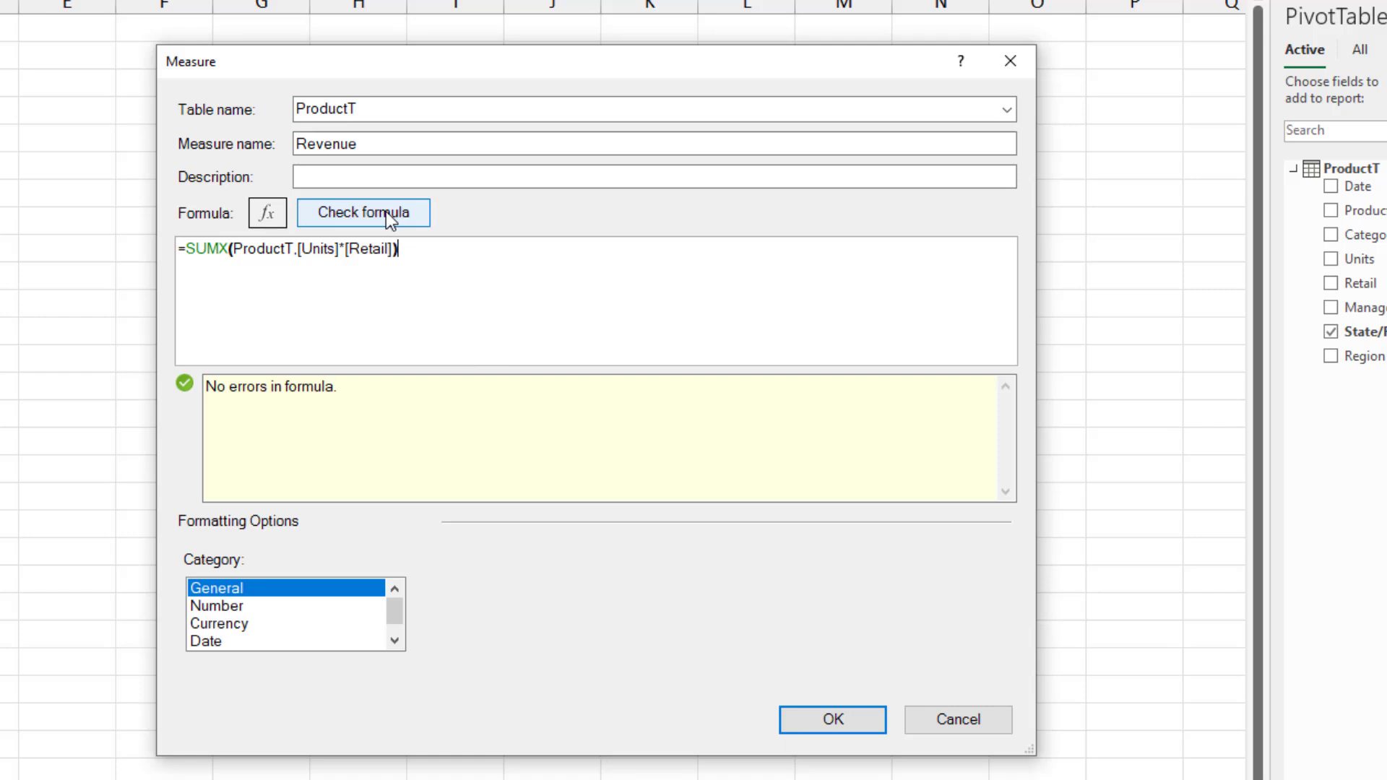
left_click(242, 625)
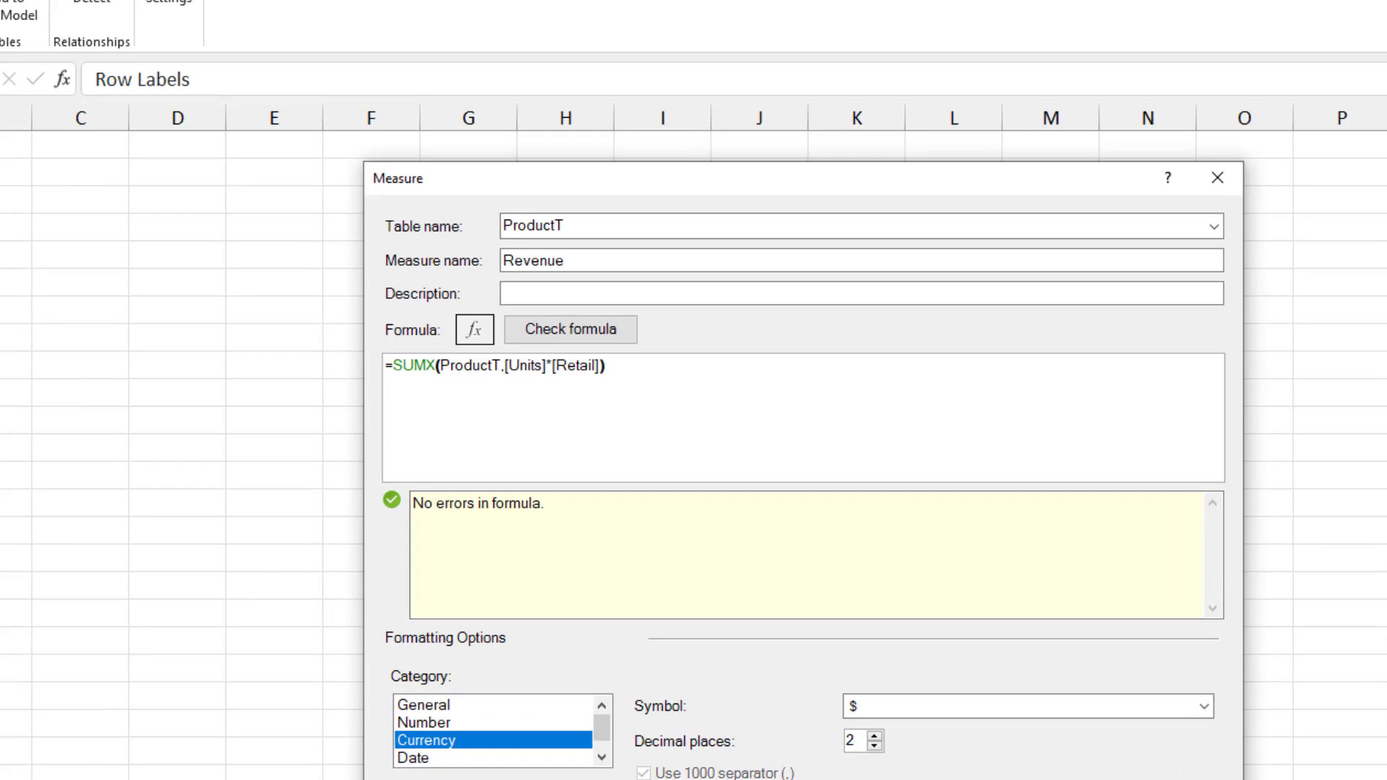
left_click(791, 720)
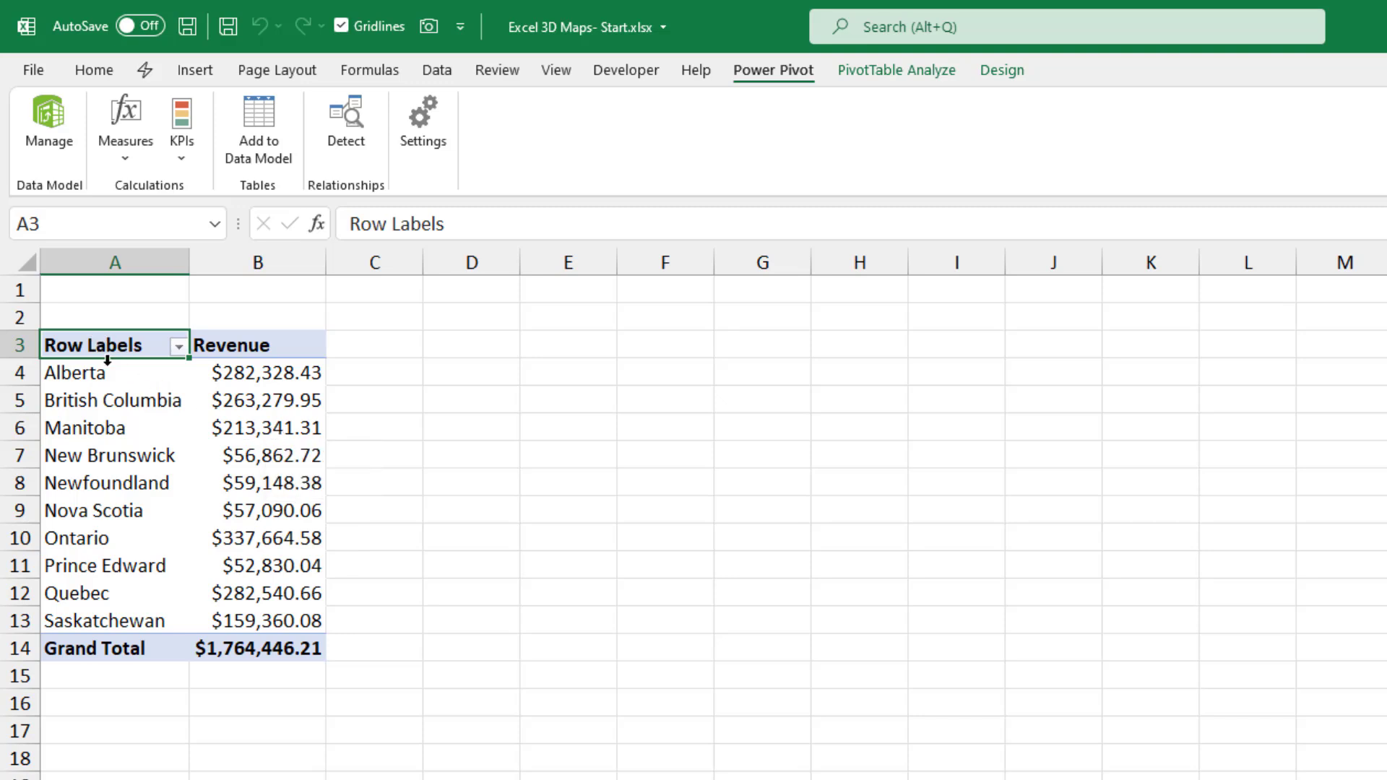
Step: Change the PivotTable's report layout to show the State/Province field name as the row header
left_click(1012, 72)
left_click(180, 153)
left_click(259, 312)
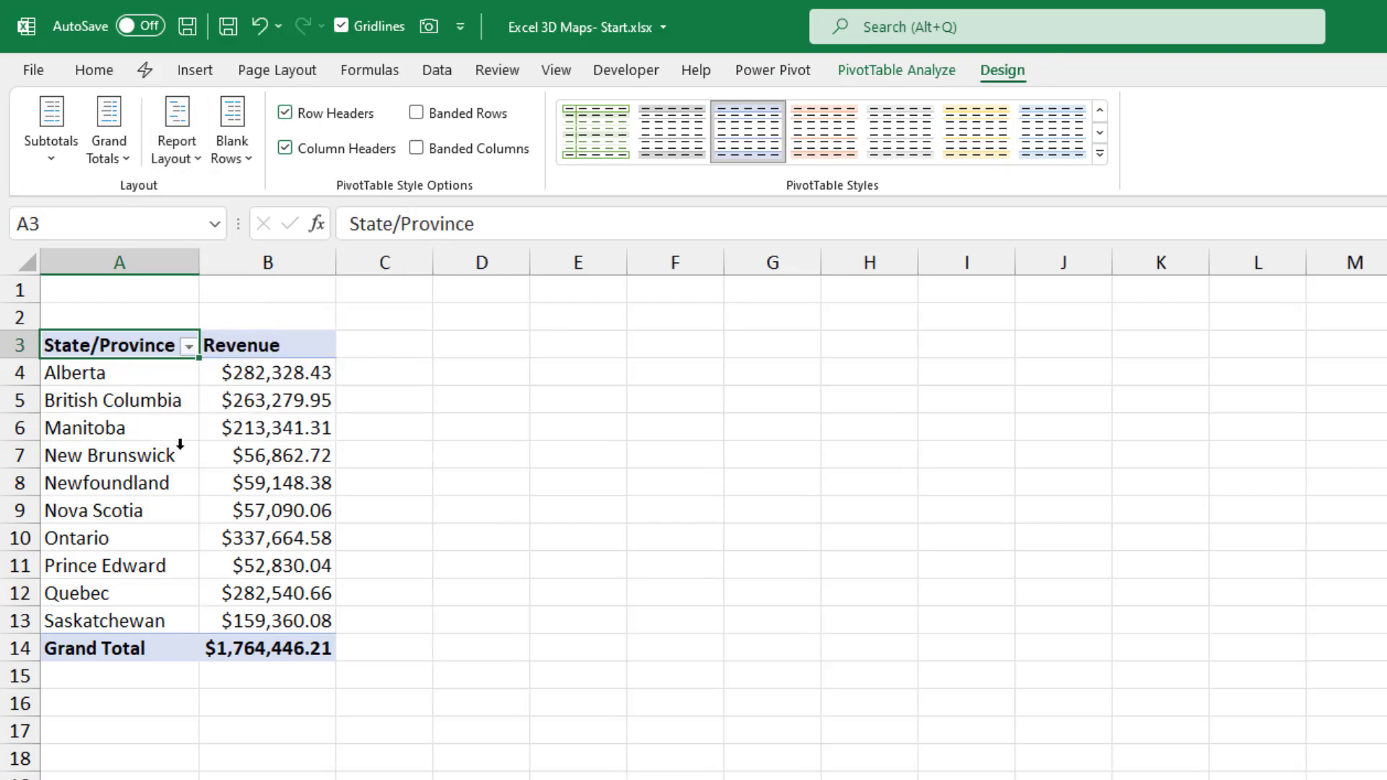
Step: Open 3D Maps from a revenue cell inside the PivotTable
mouse_move(278, 460)
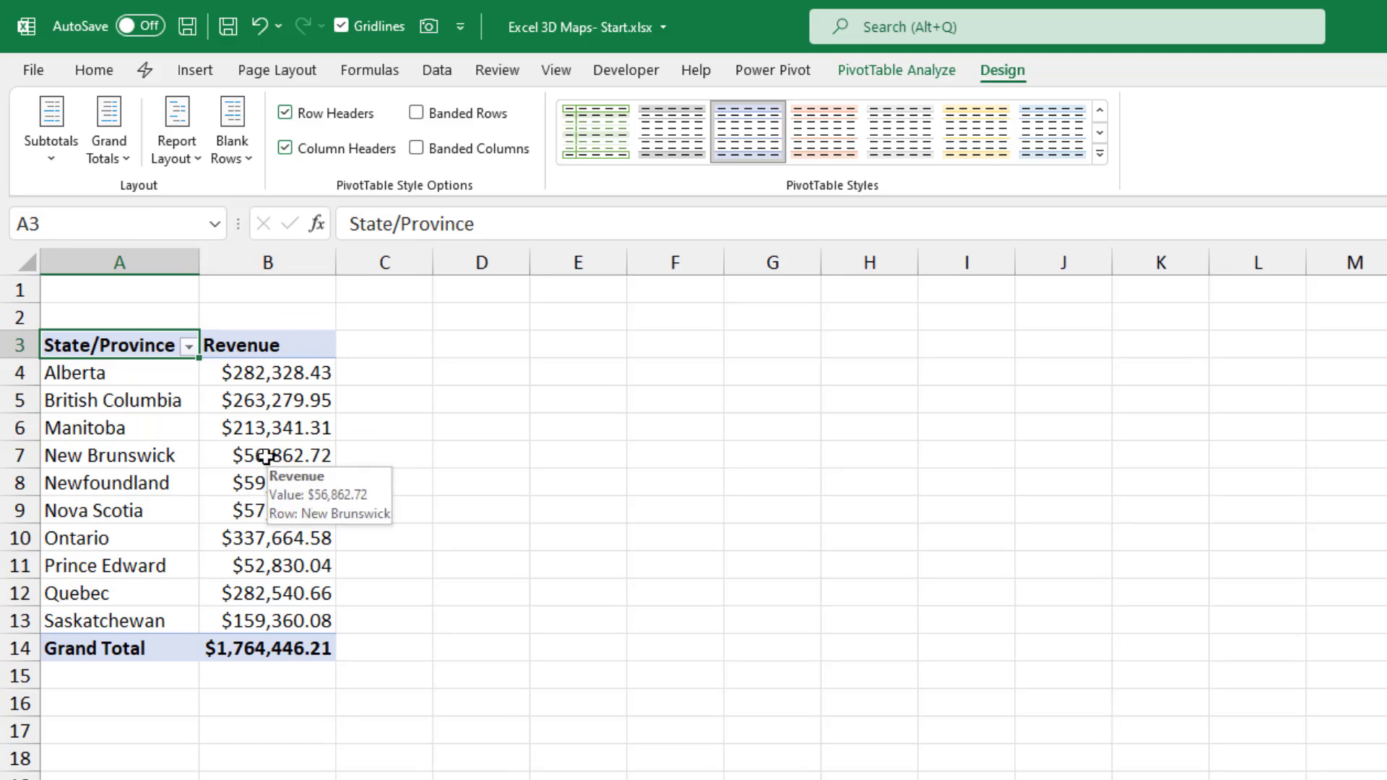
left_click(266, 457)
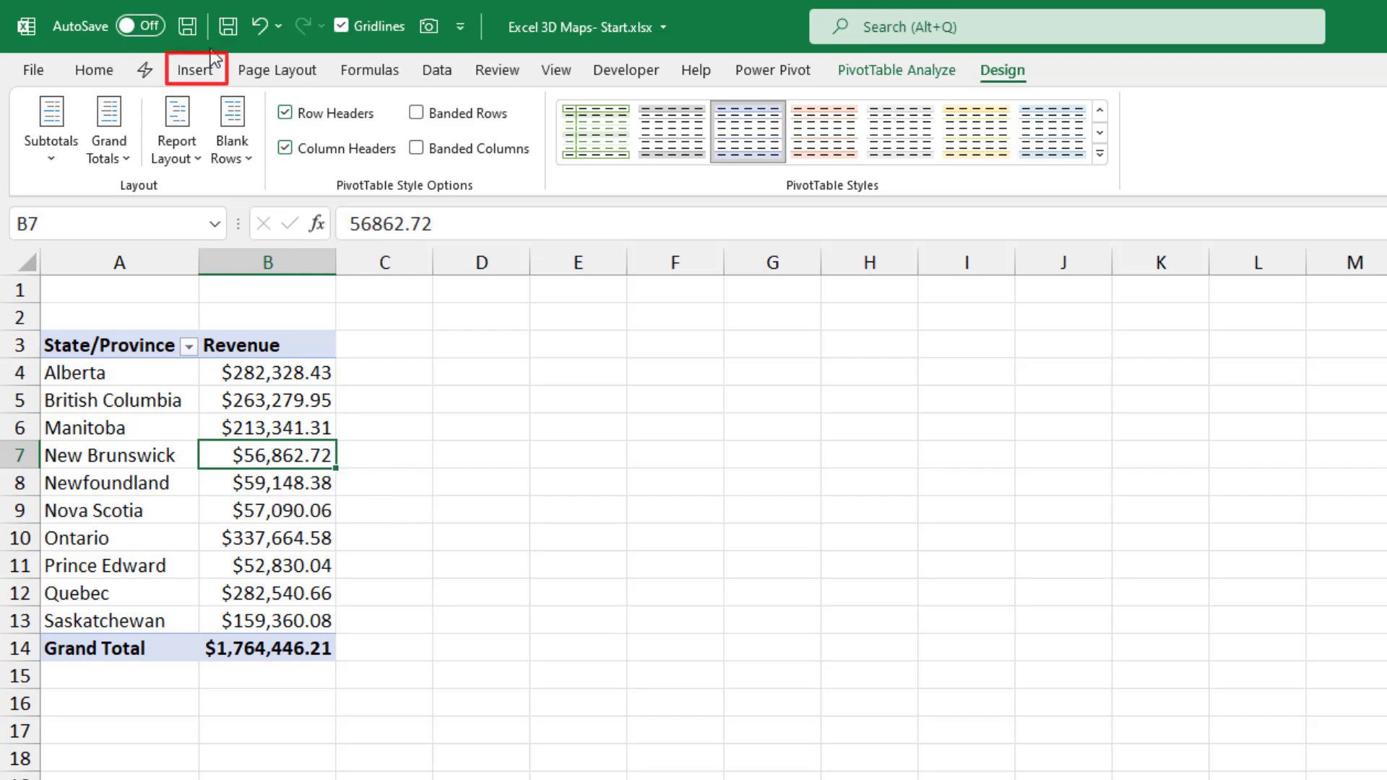
left_click(195, 70)
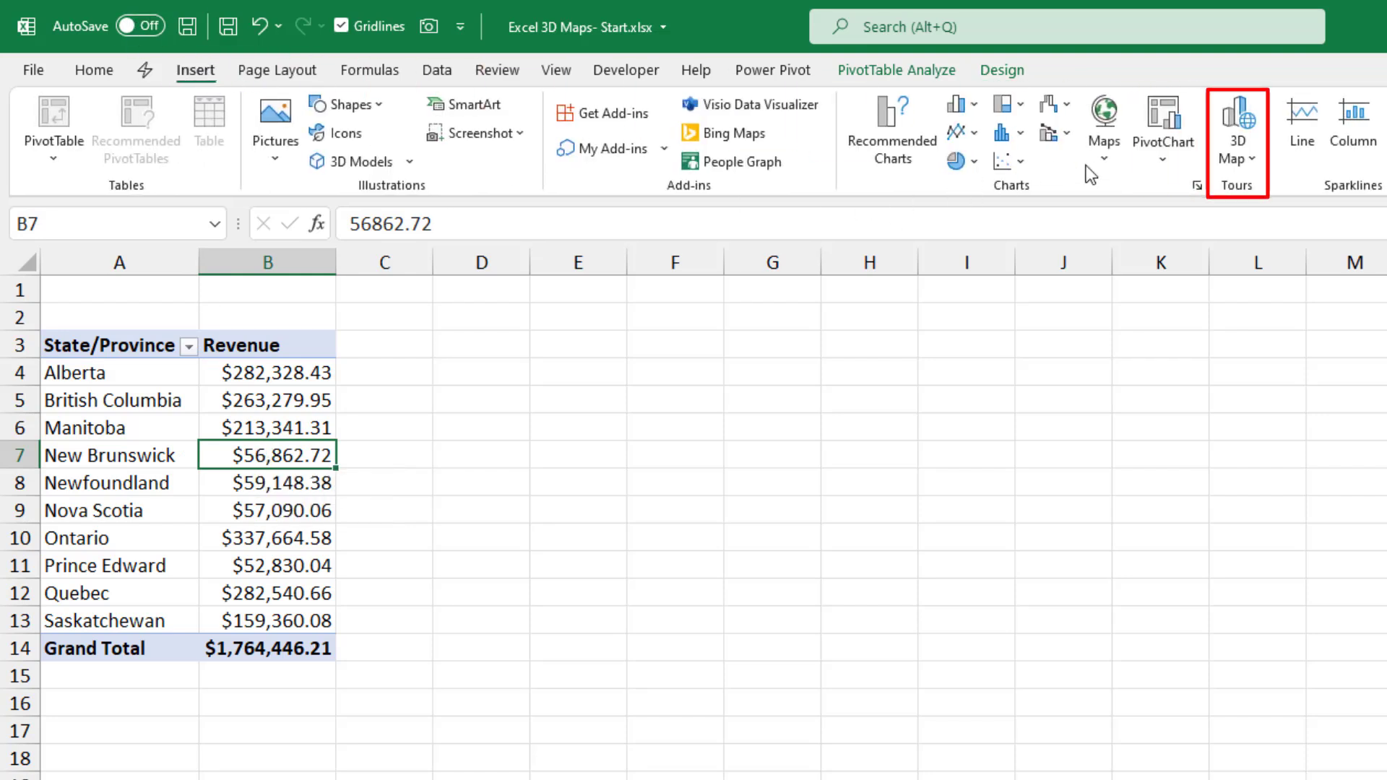
left_click(1253, 157)
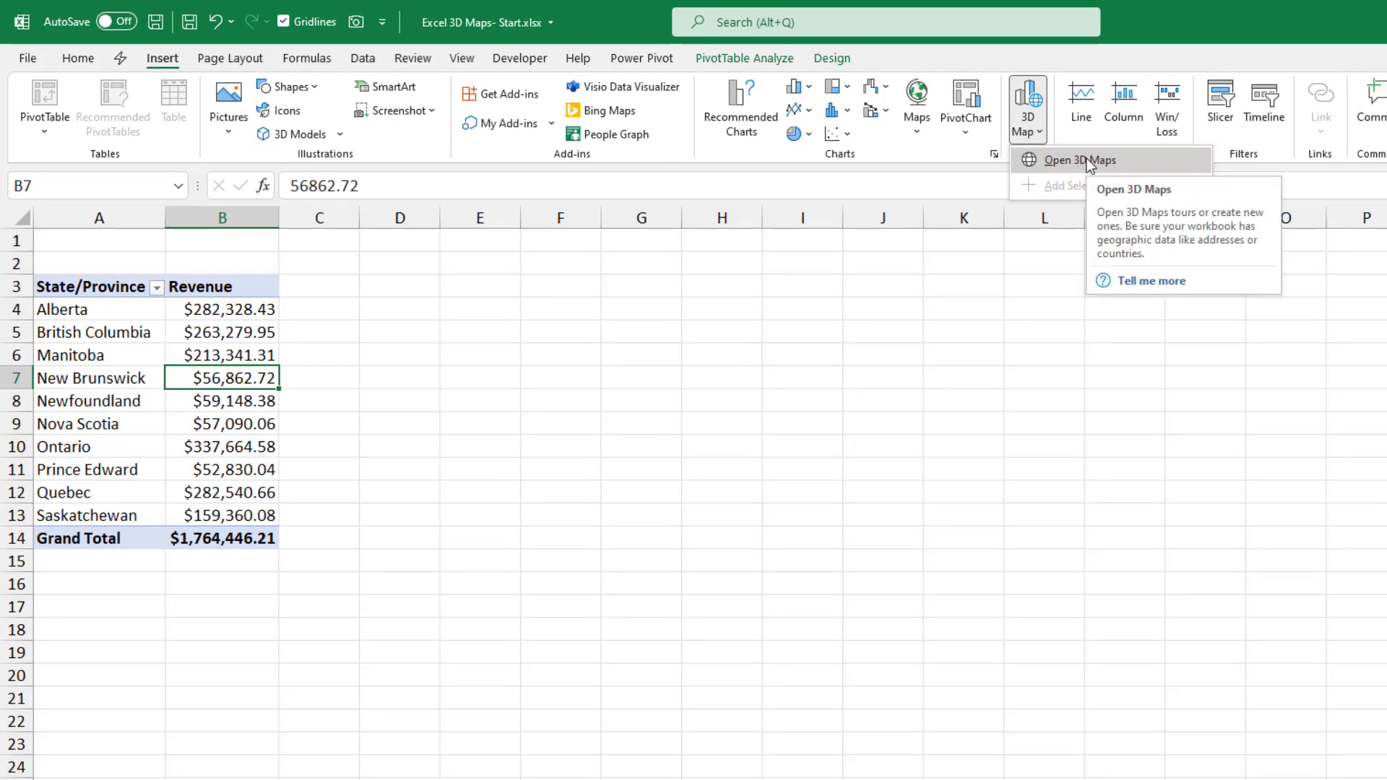
left_click(1087, 160)
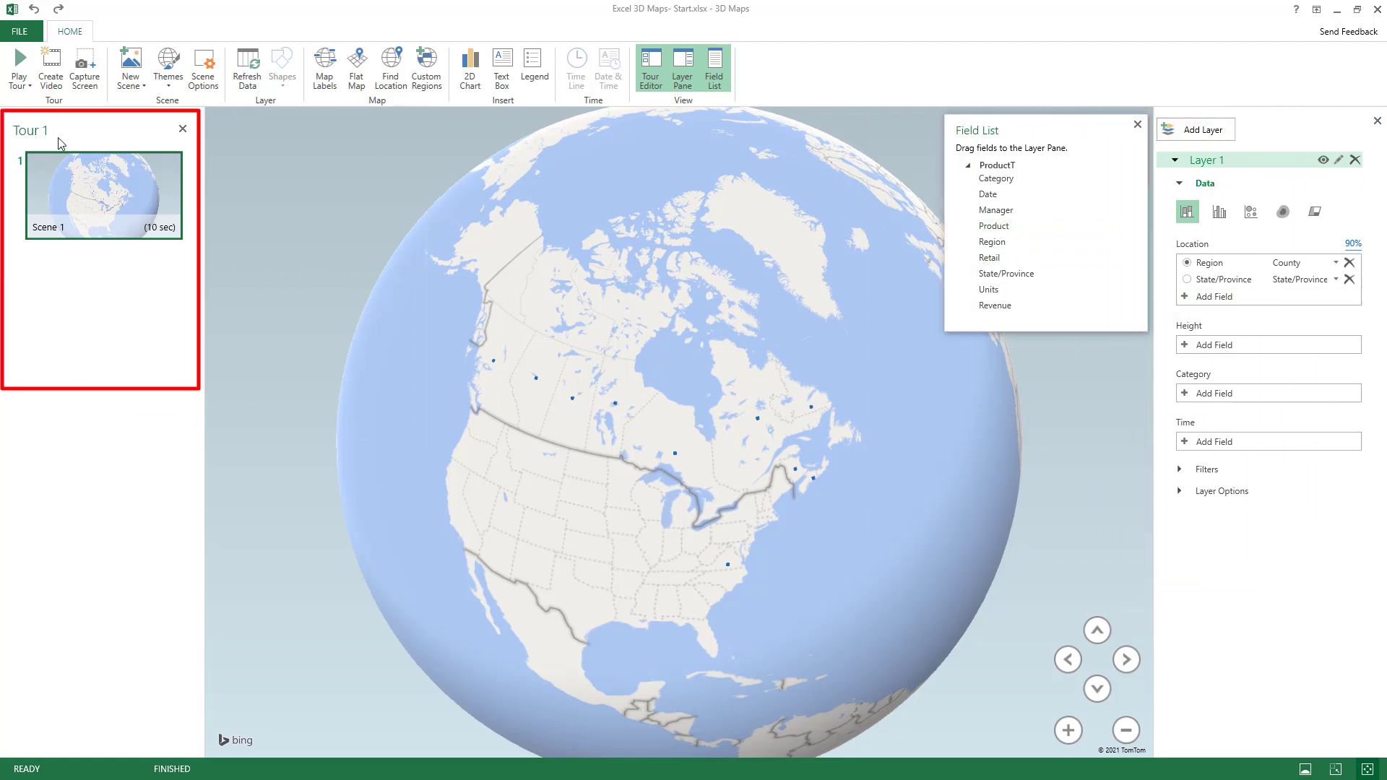
Step: Close the Tour Editor, show it again, and hide it to make room for the globe
left_click(182, 129)
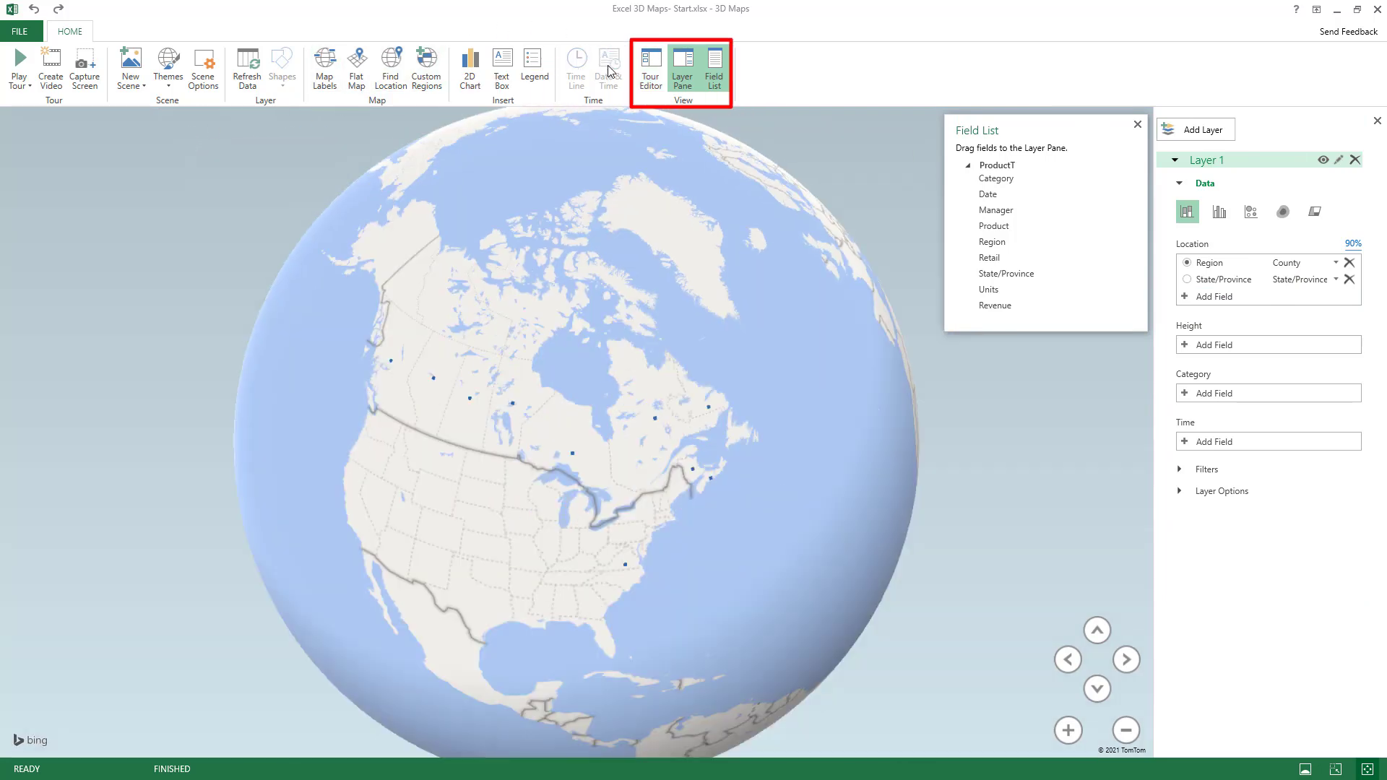
left_click(659, 70)
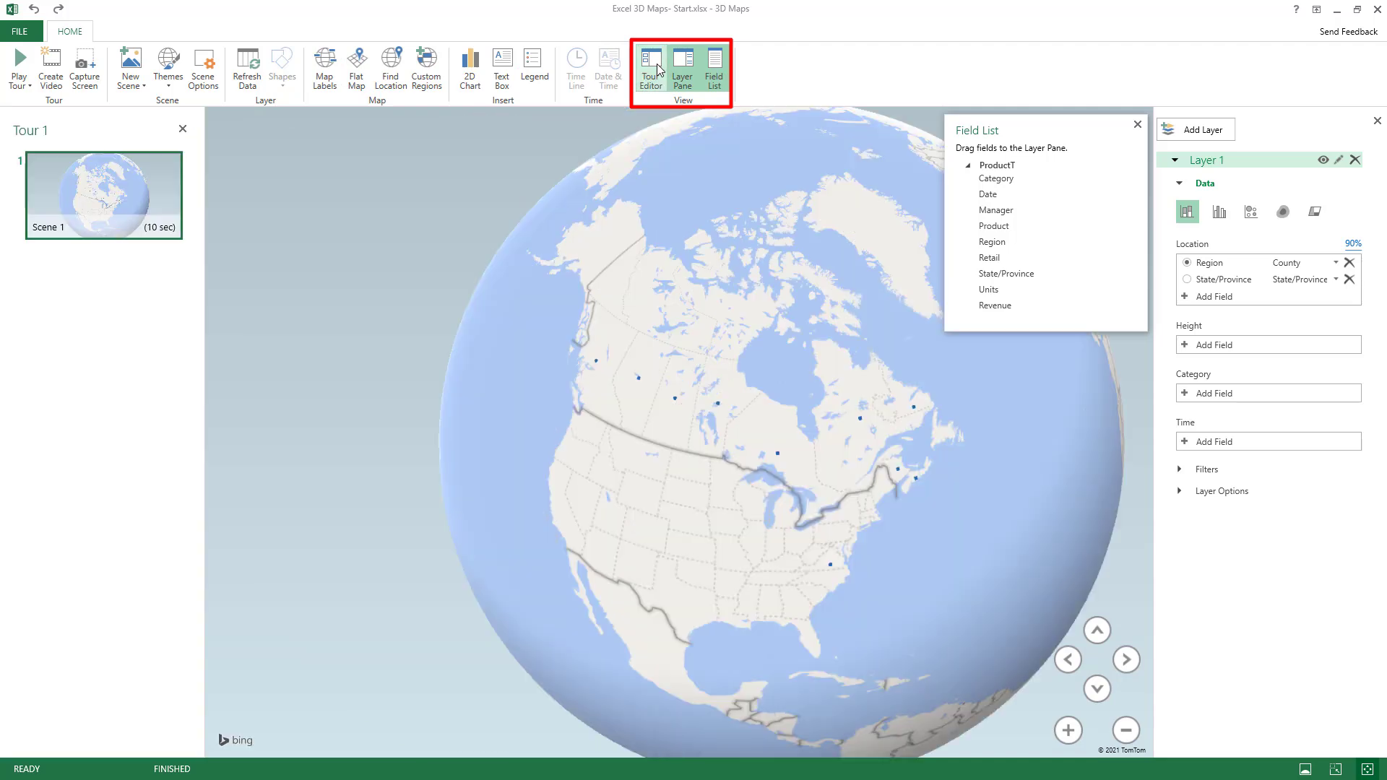
left_click(656, 70)
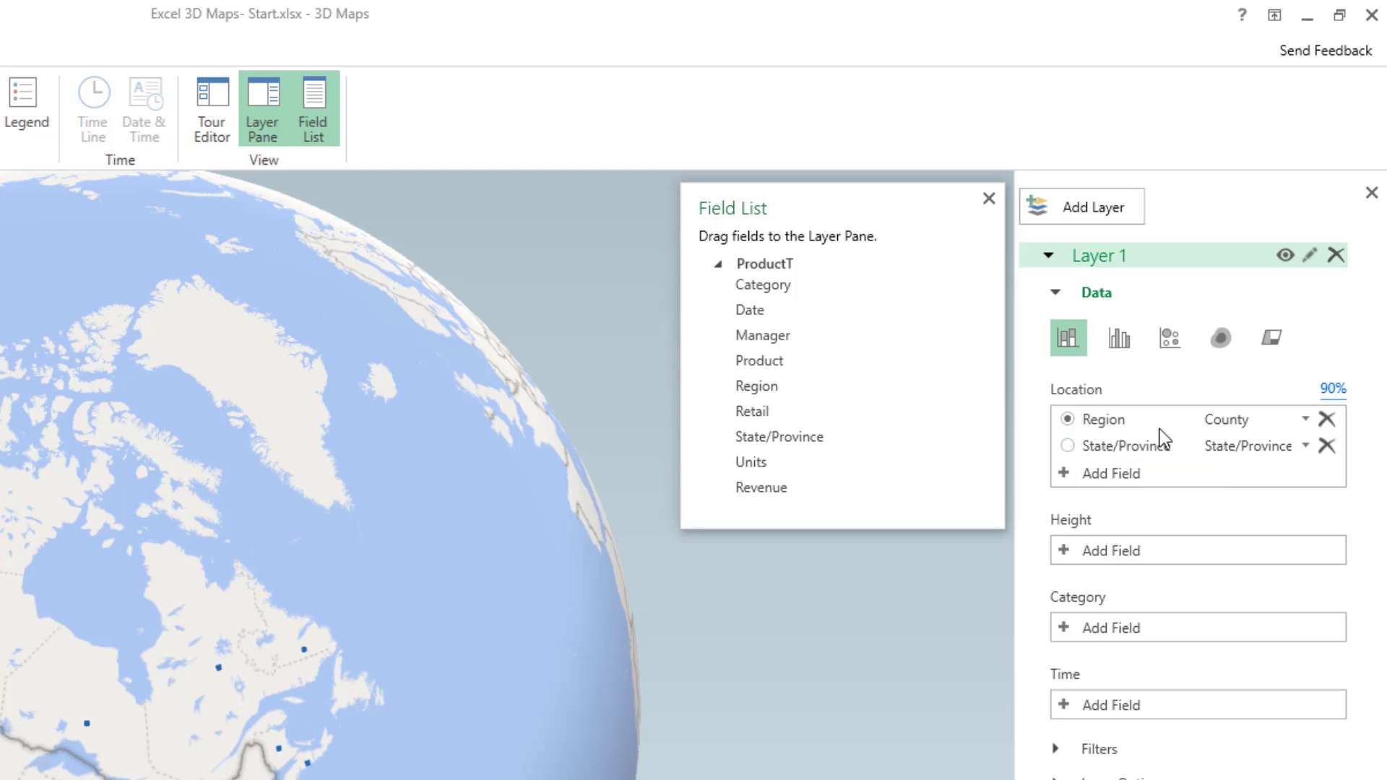
Step: Remove Region from the layer's location fields and review the Mapping Confidence report for the State/Province locations
left_click(1327, 420)
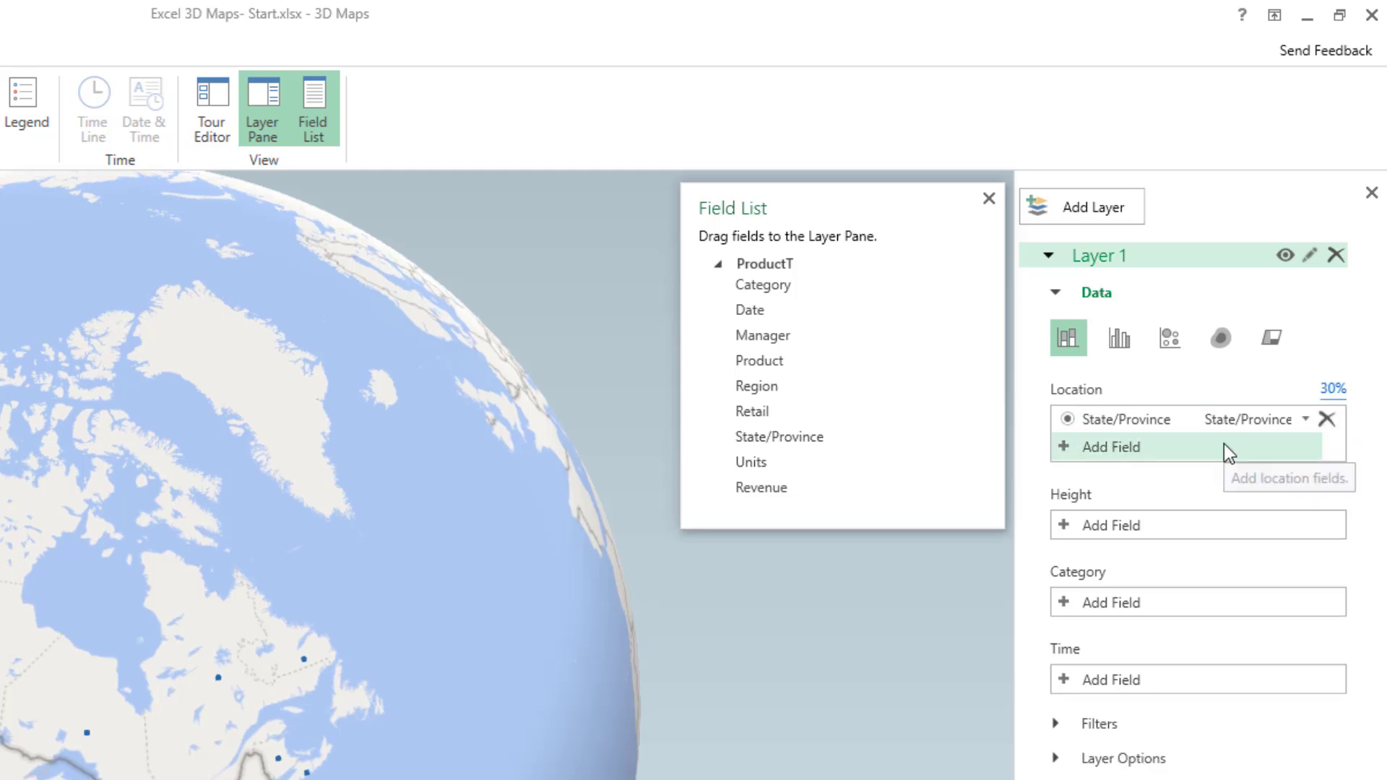
left_click(1334, 391)
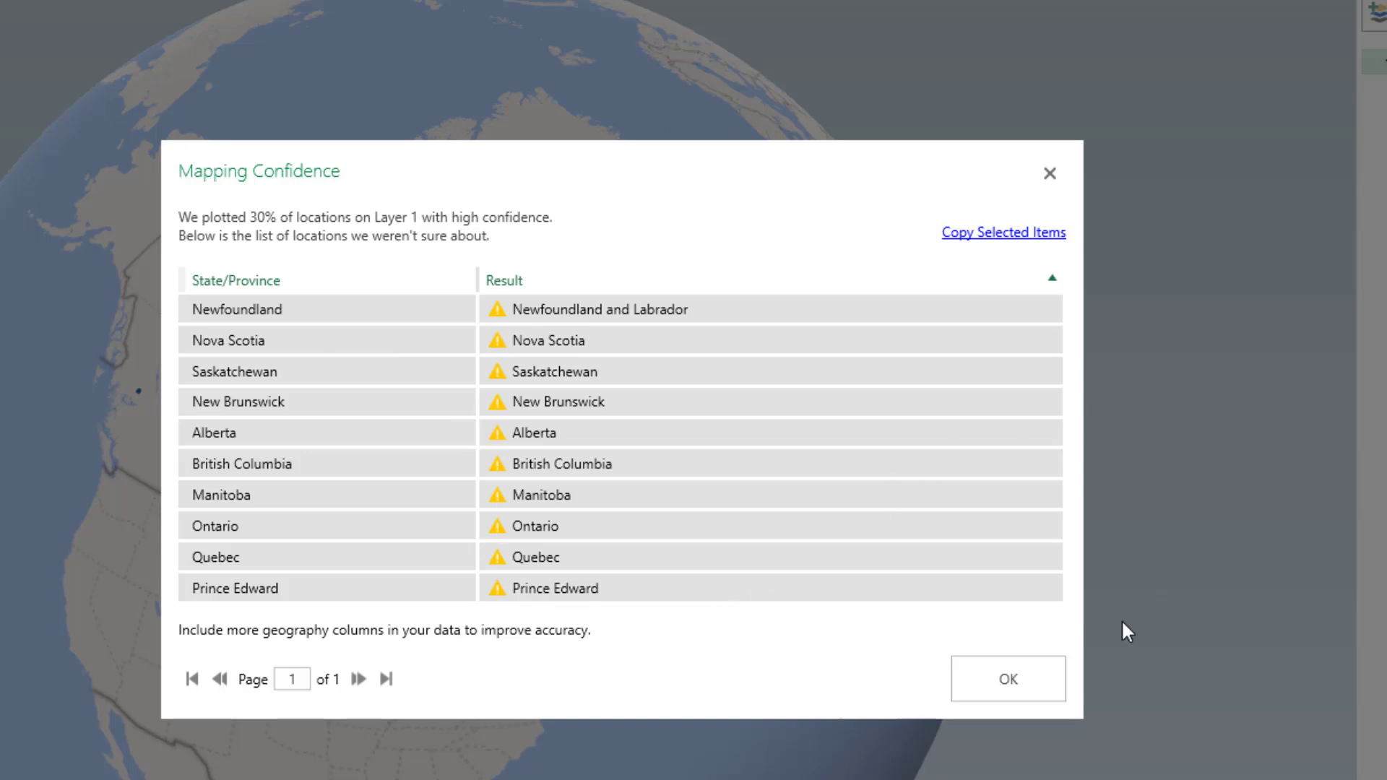
left_click(1019, 686)
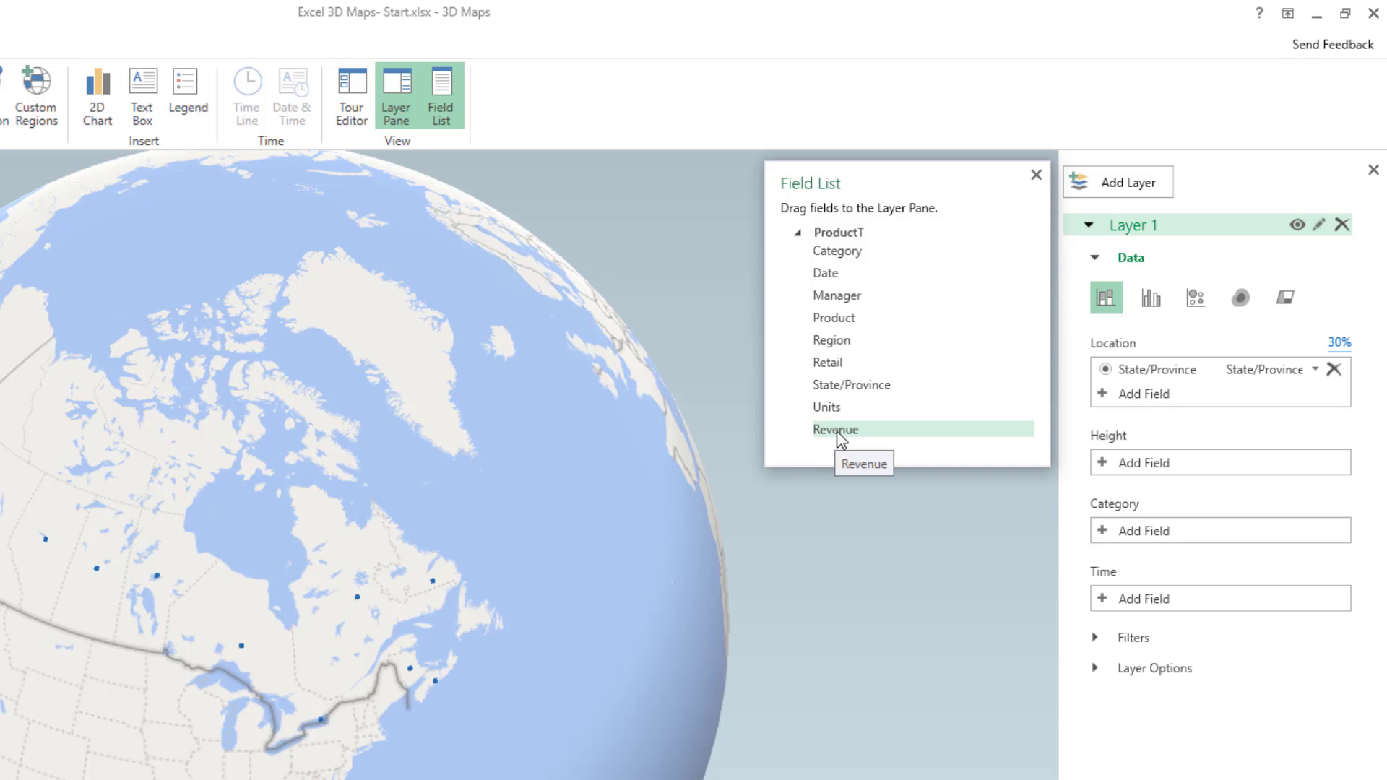
Step: Assign Revenue to the column height and State/Province to the category of Layer 1
left_click_drag(837, 431, 1154, 473)
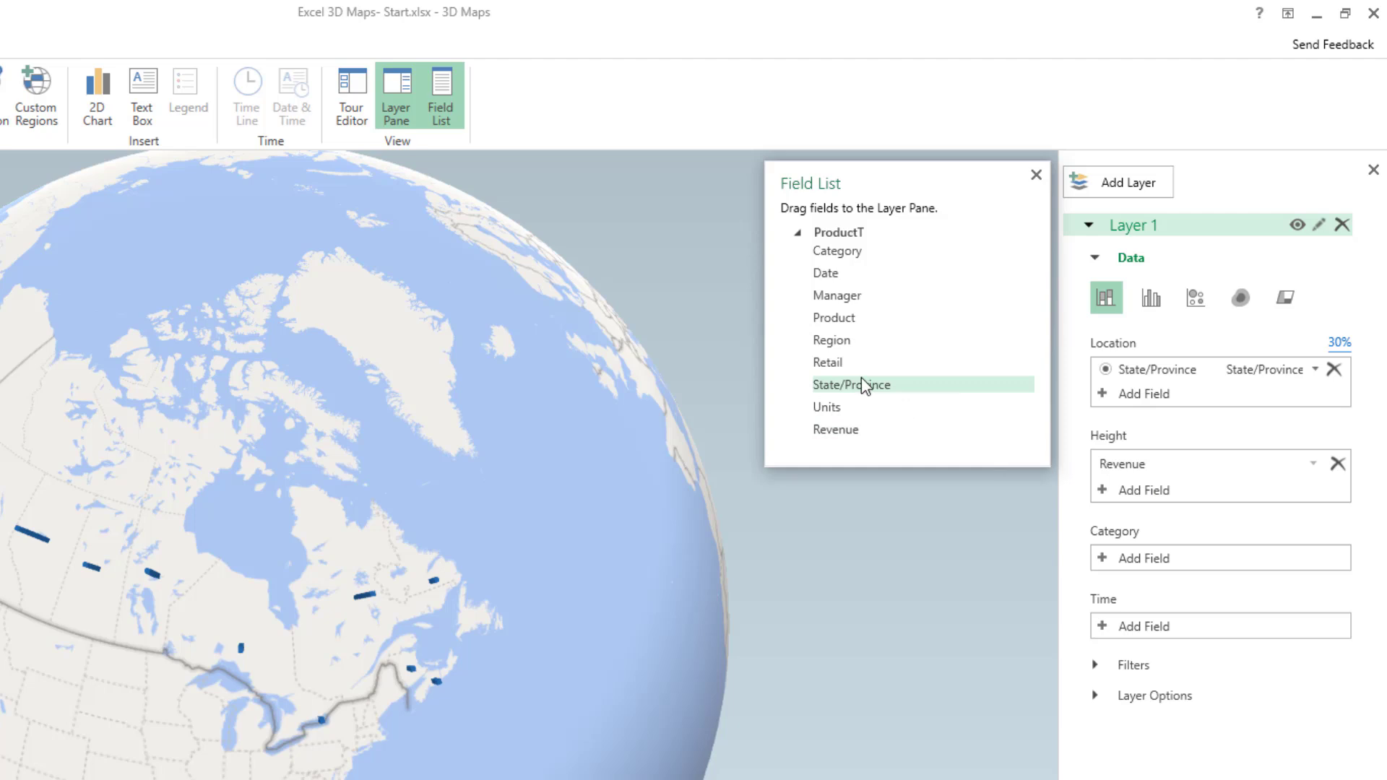
left_click_drag(867, 387, 1172, 568)
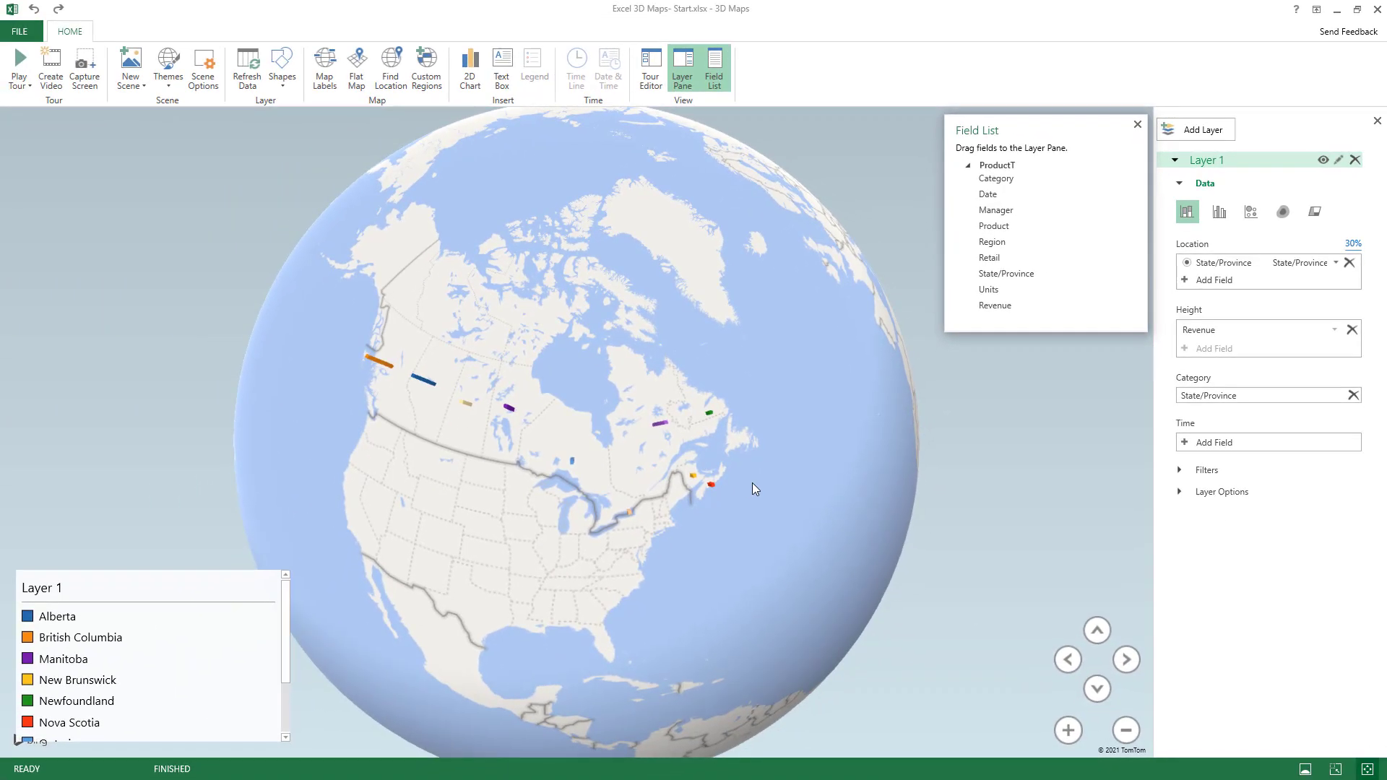
Step: Move the Layer 1 legend up and resize it into a narrow, taller box that lists all provinces
left_click_drag(167, 583, 156, 378)
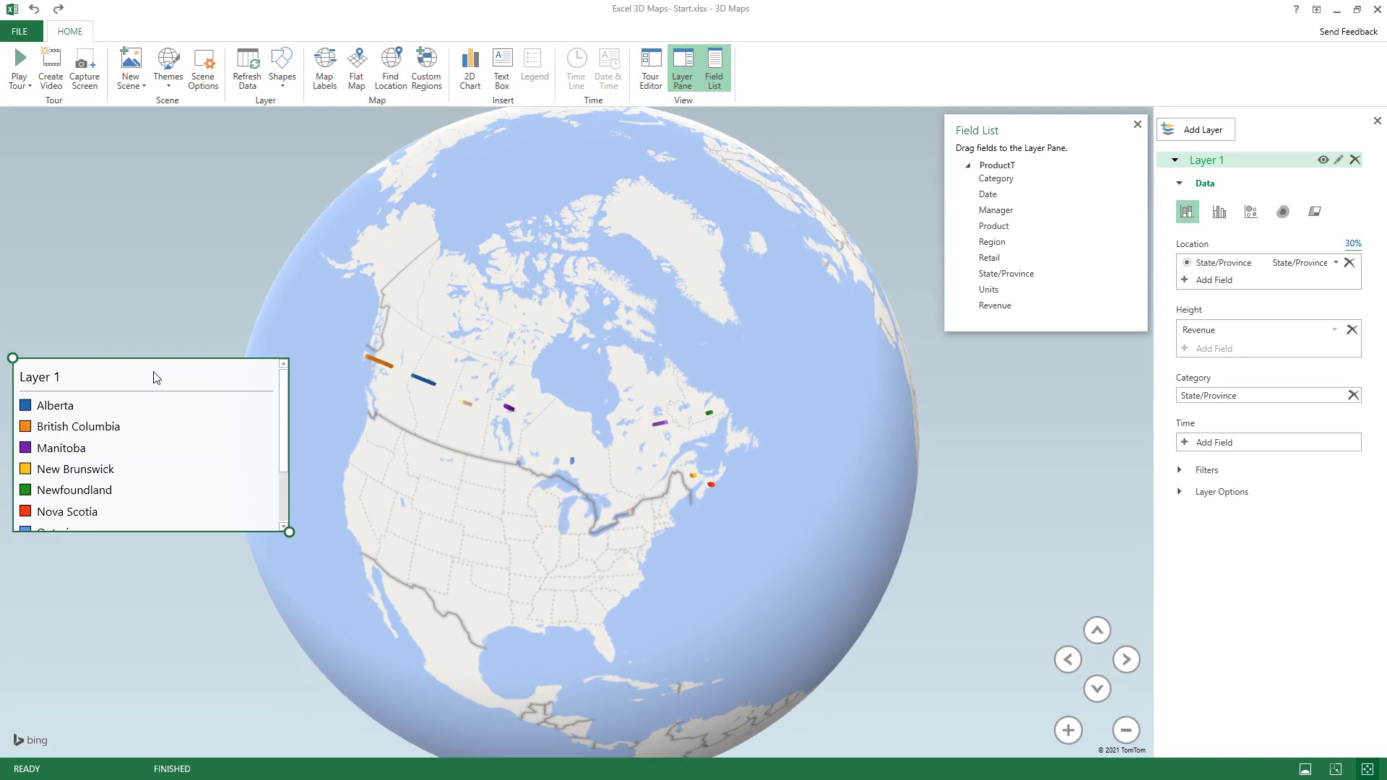
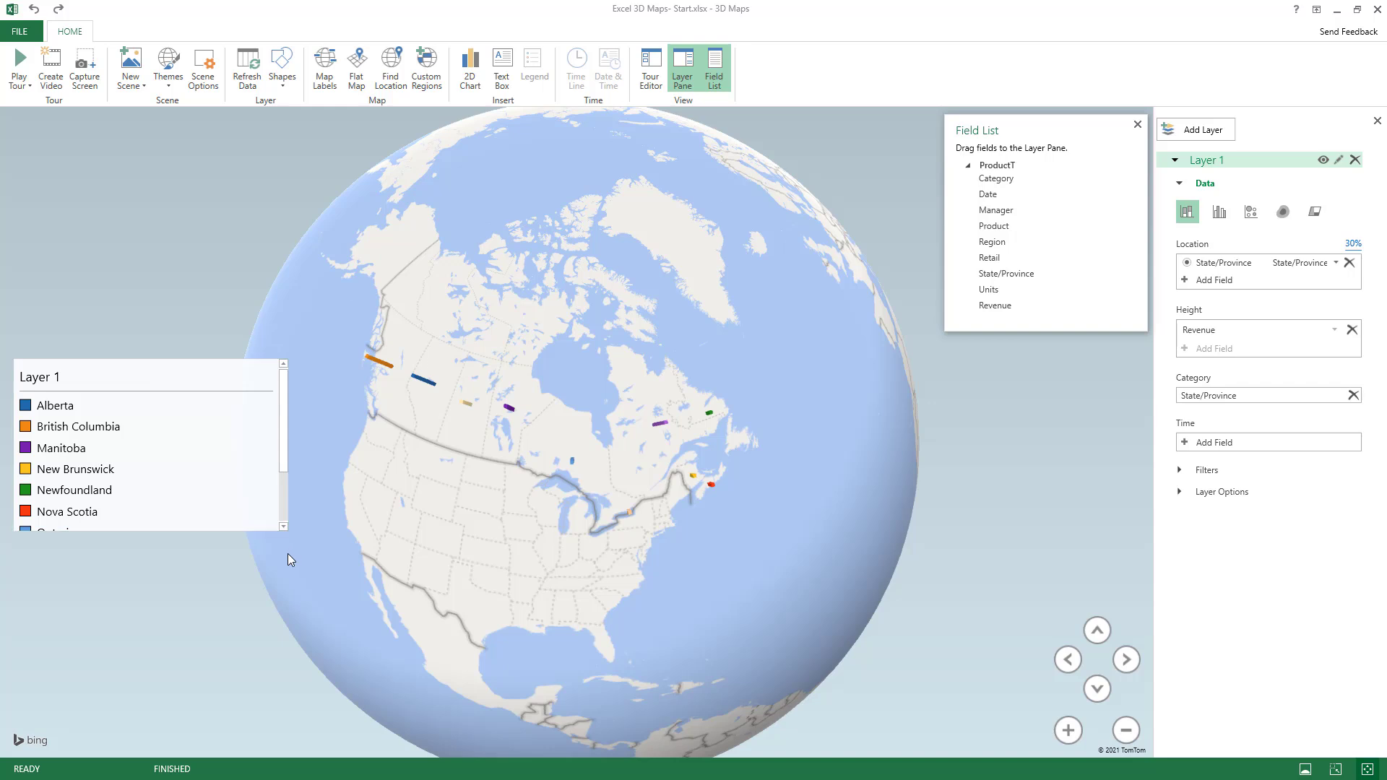
left_click_drag(288, 530, 136, 619)
left_click(618, 401)
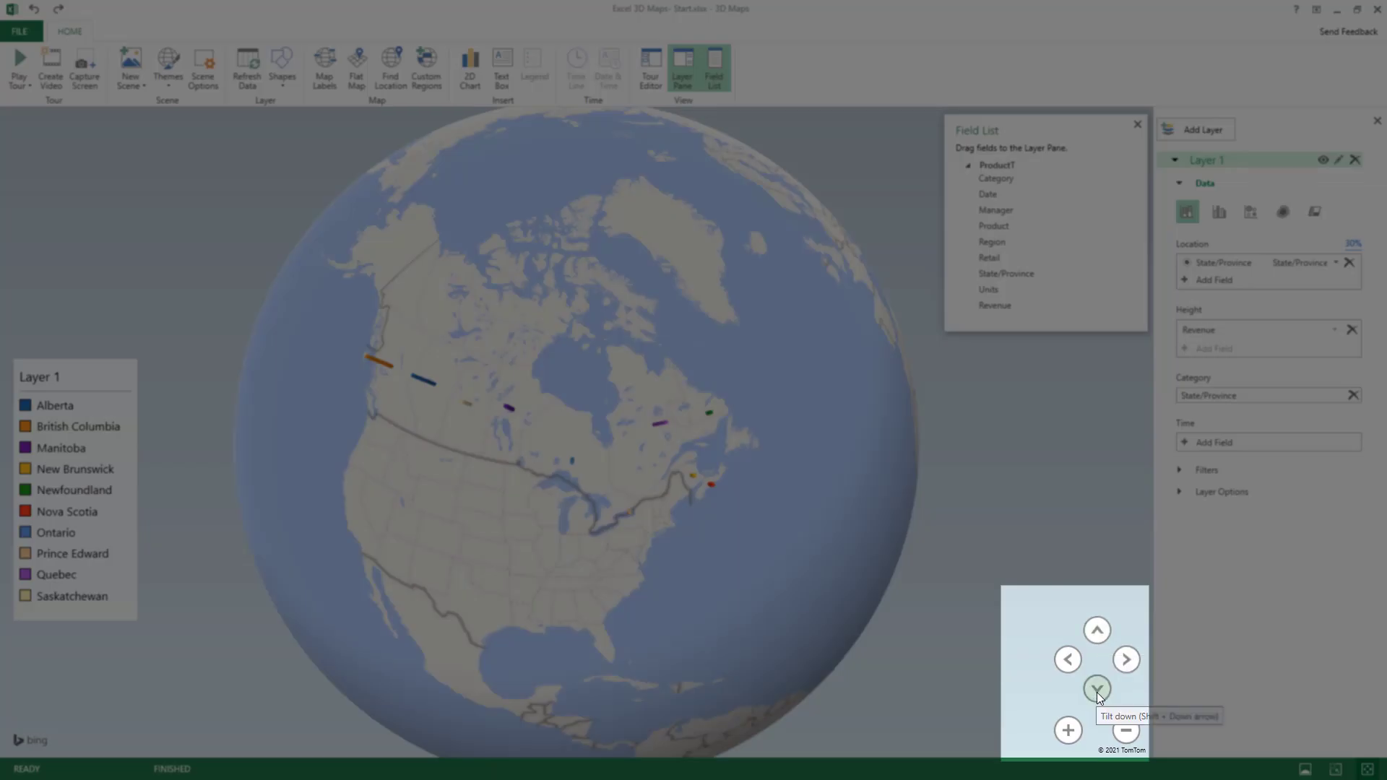
Step: Tilt, rotate, and zoom the globe so the provincial revenue columns stand up prominently over Canada
left_click(1096, 690)
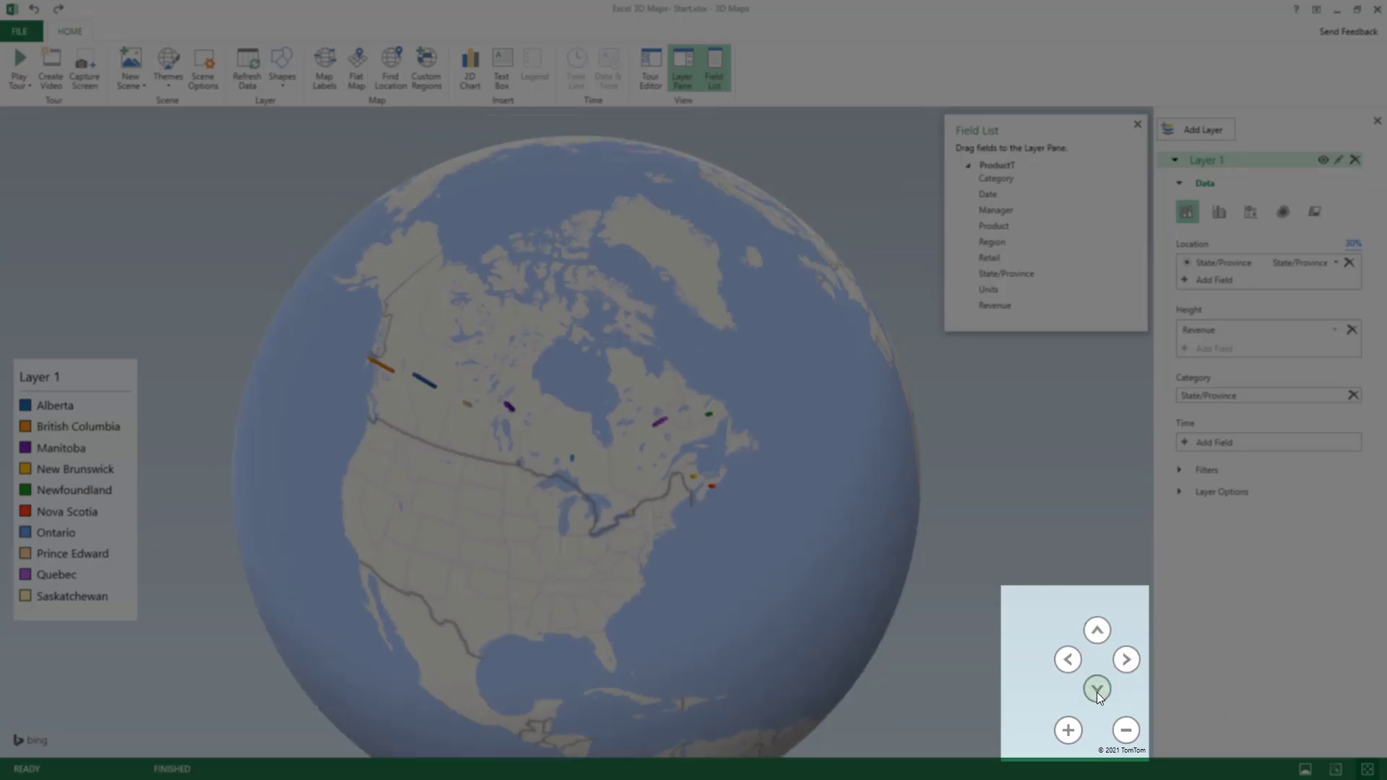
left_click(1097, 690)
left_click(1097, 690)
left_click(1097, 690)
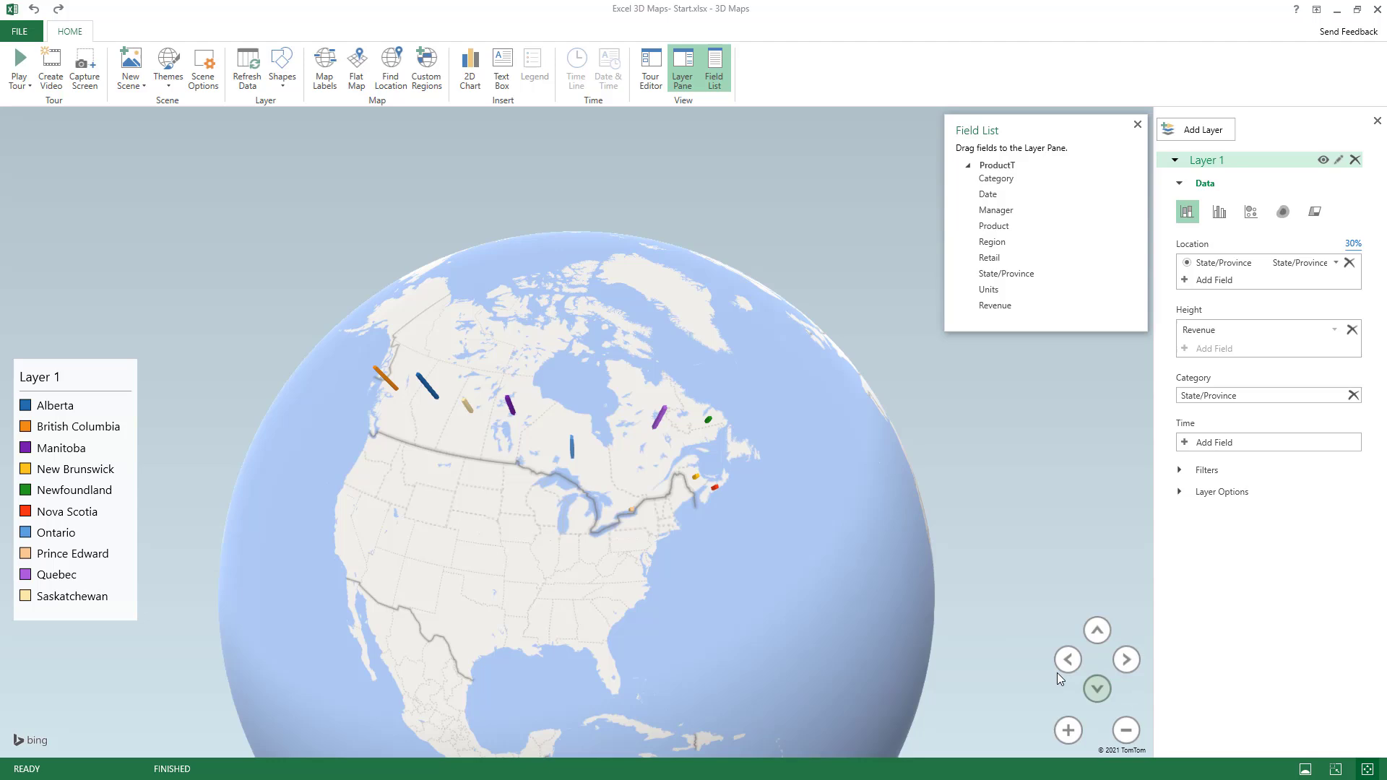
left_click_drag(793, 607, 835, 448)
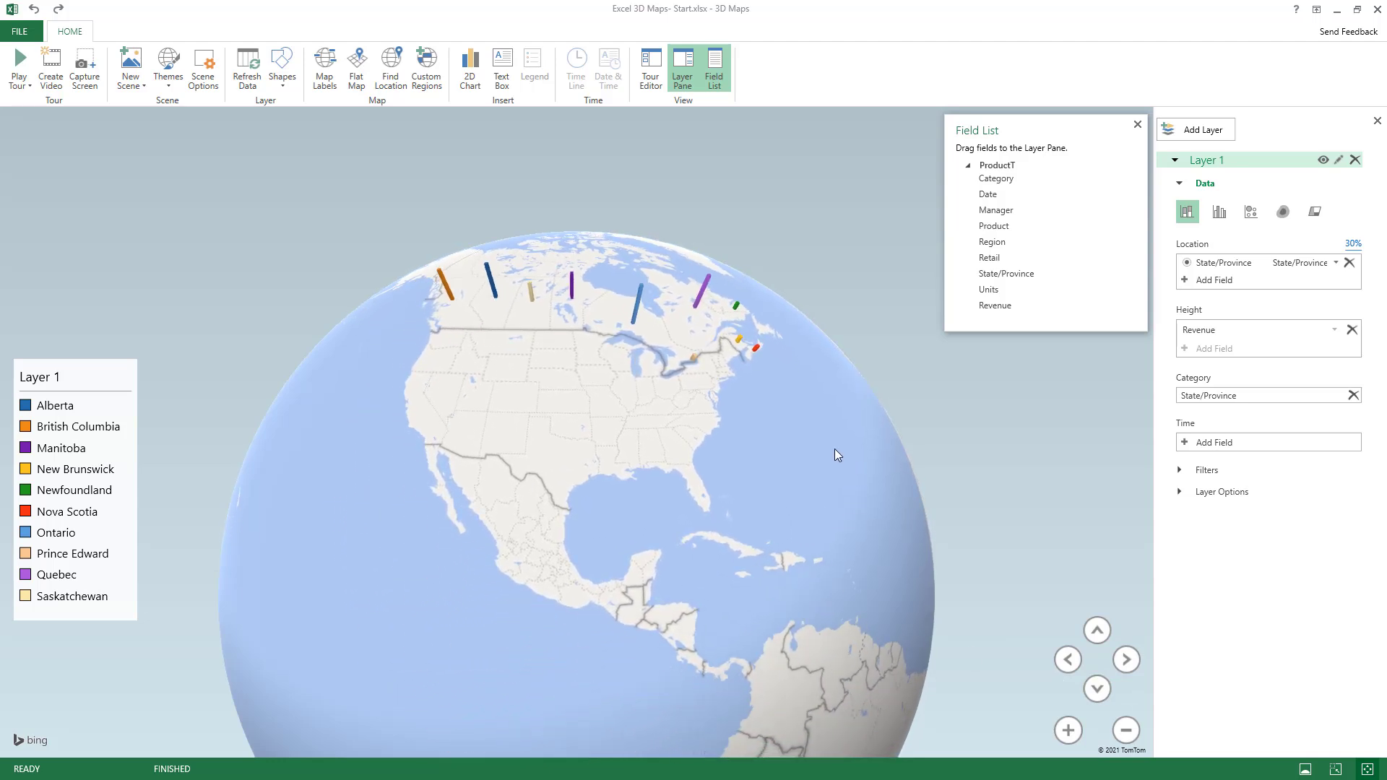
left_click(1068, 730)
left_click(1067, 730)
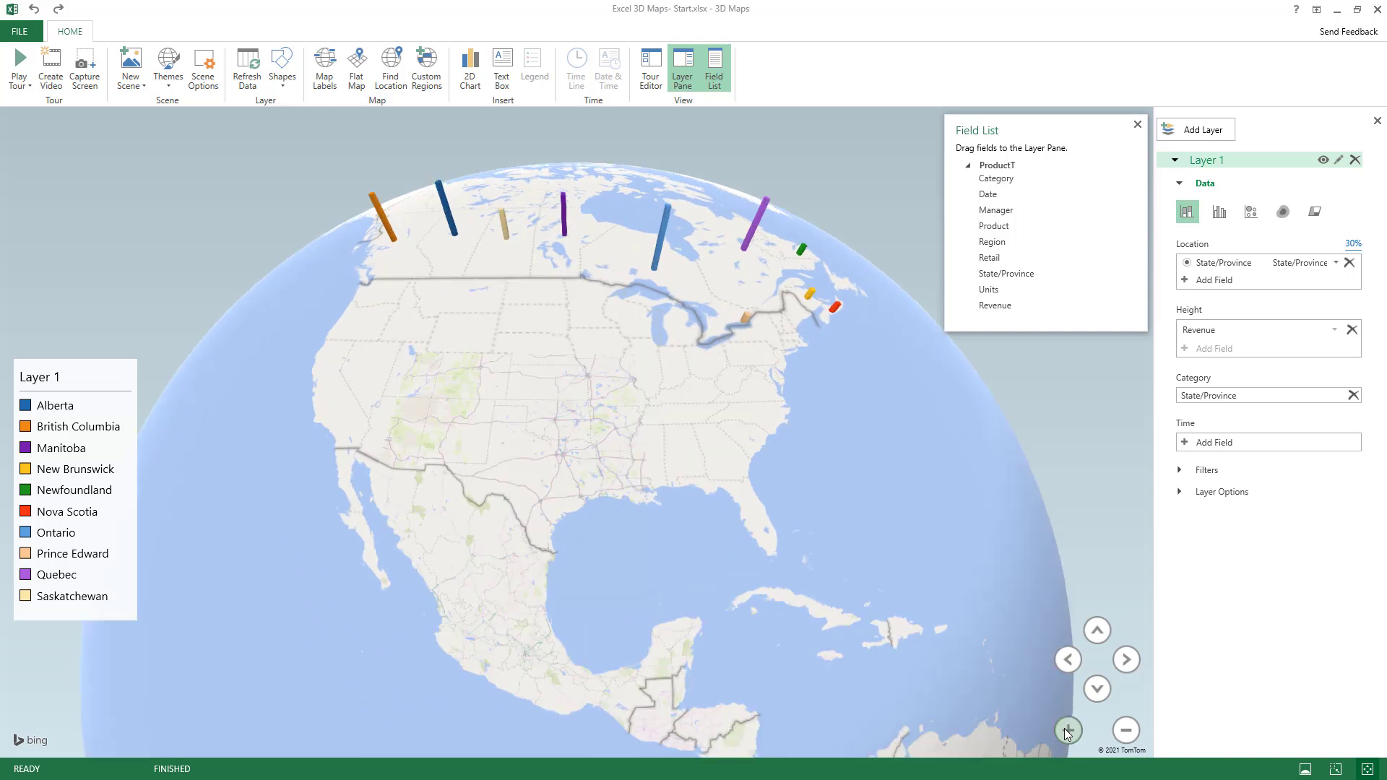
left_click(1068, 730)
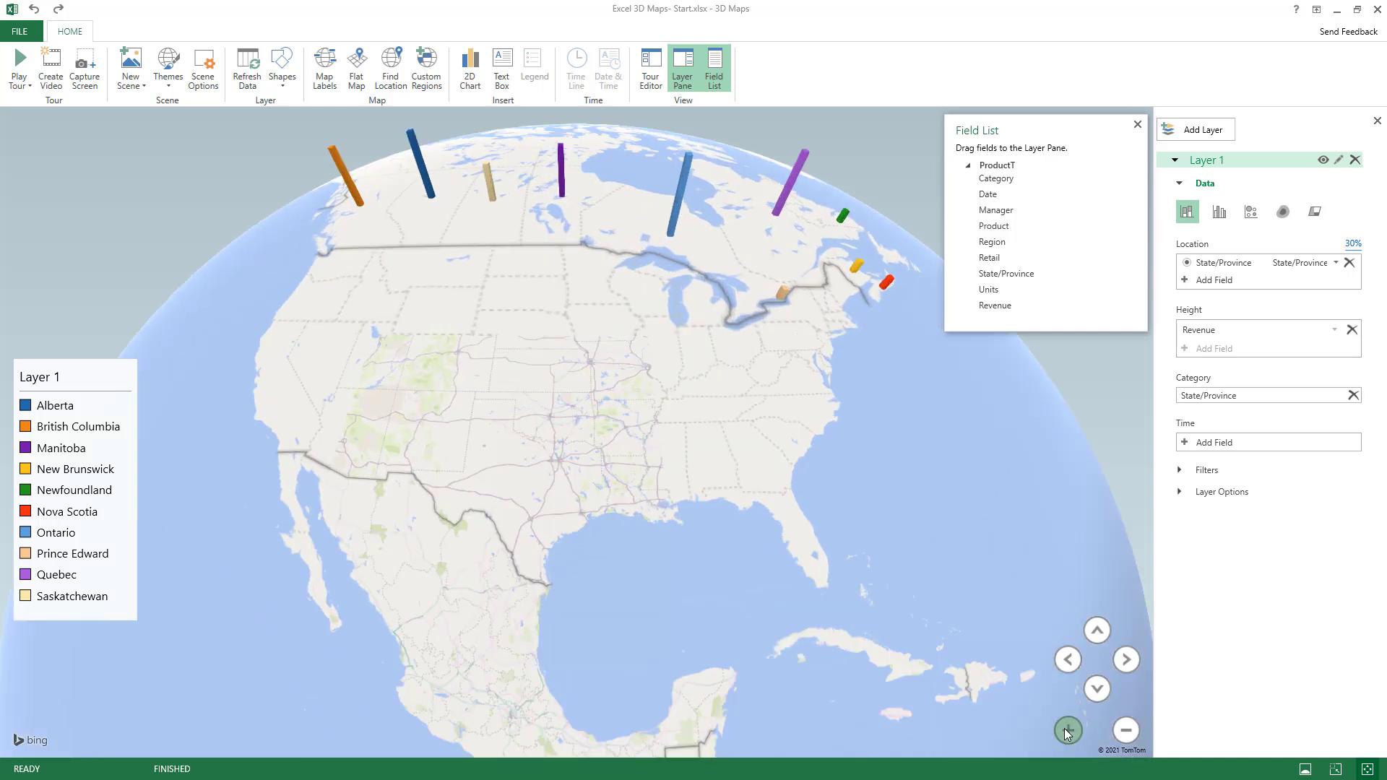
left_click(1103, 690)
left_click(1094, 692)
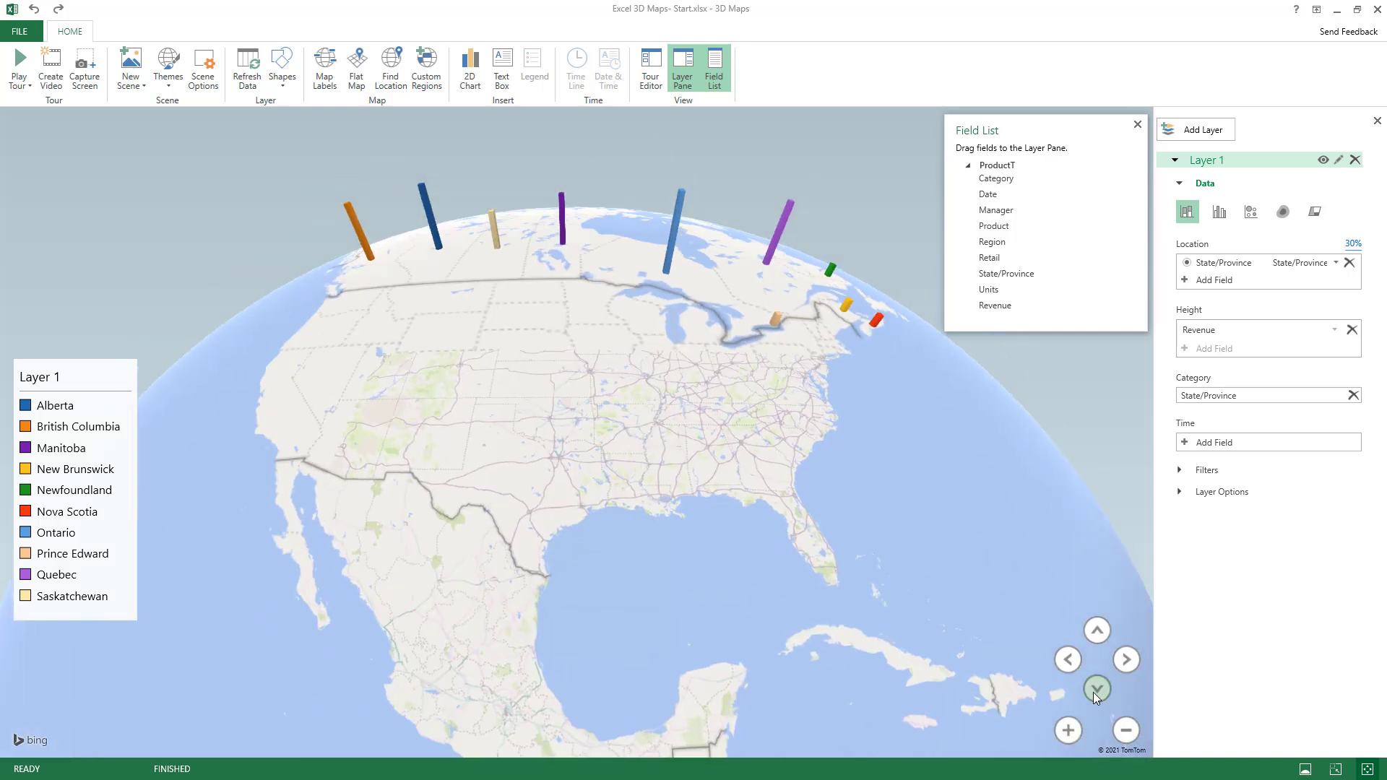
scroll(740, 444, "up", 2)
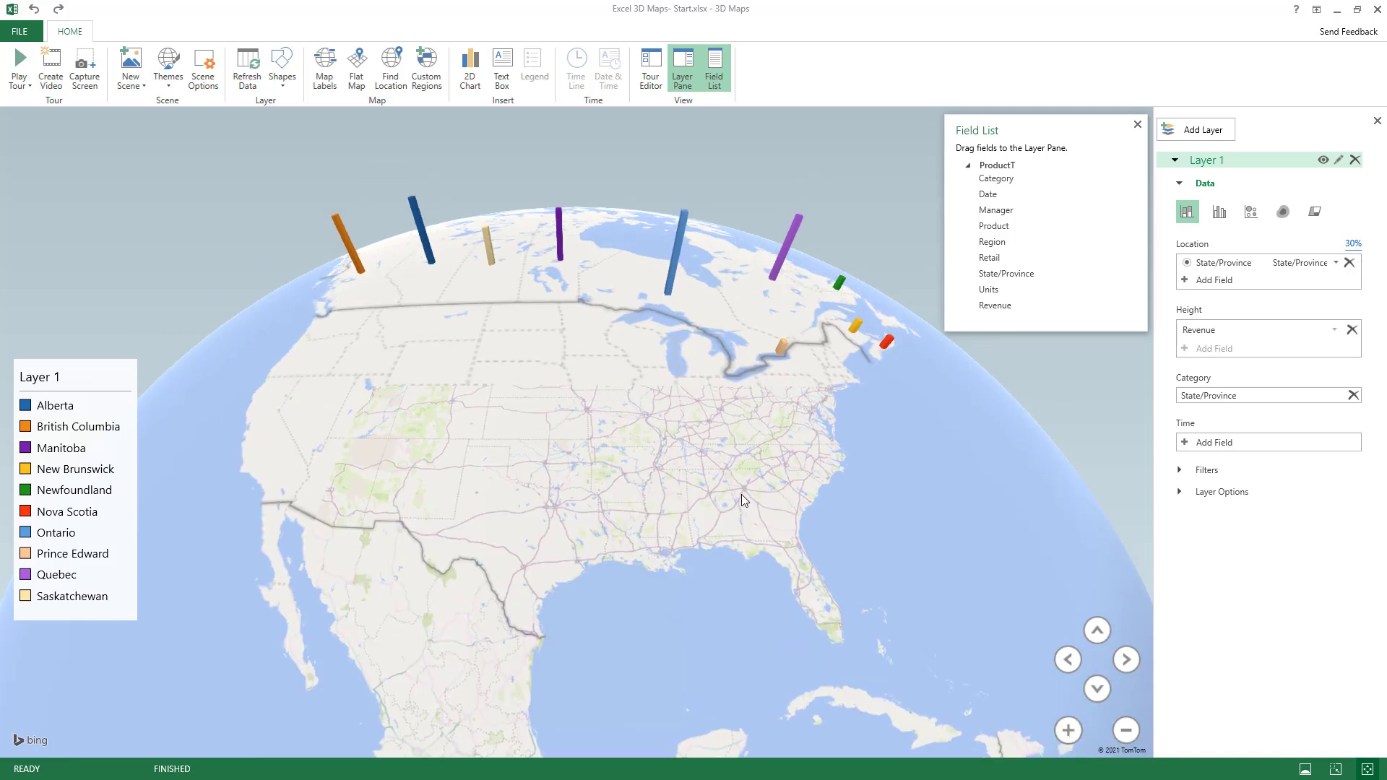
left_click(1068, 729)
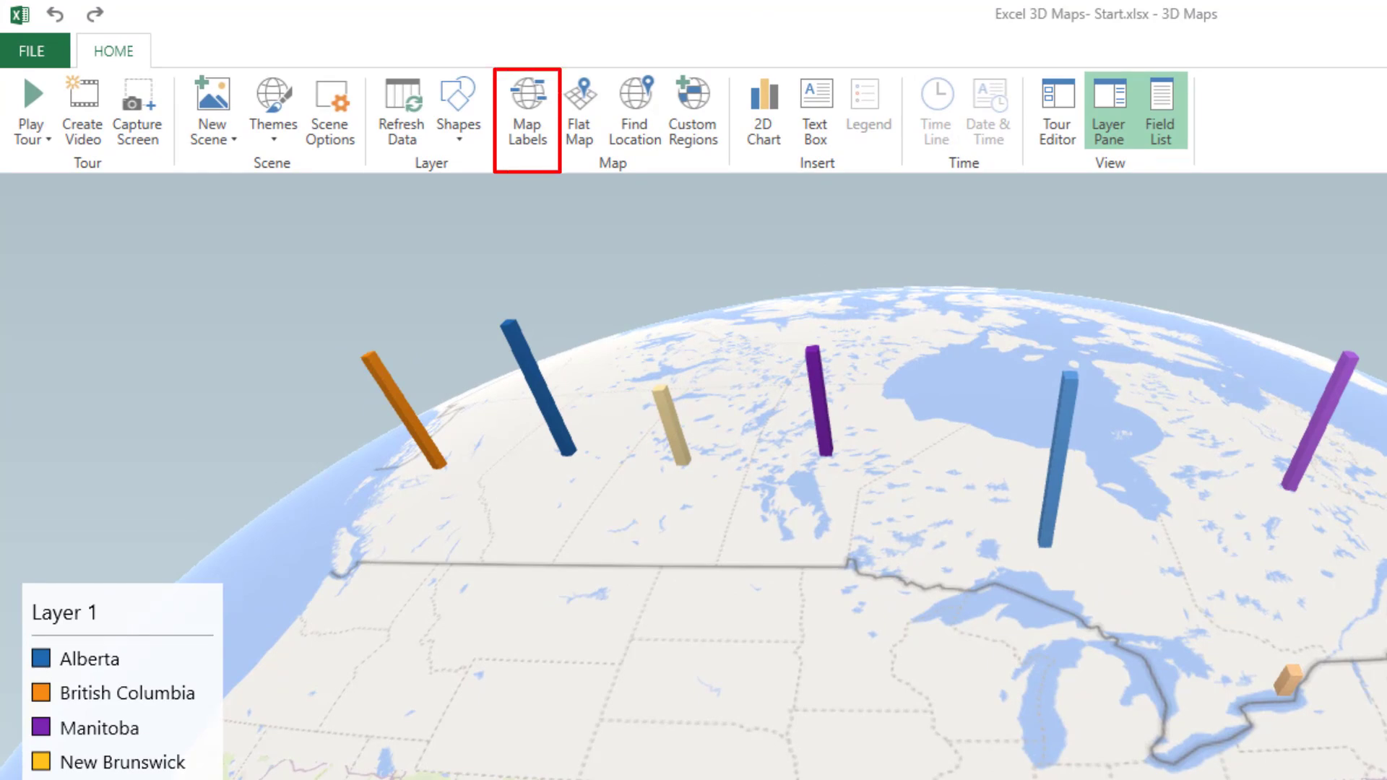
Step: Turn on map labels, zoom in closer on Canada, and hide the Field List
left_click(527, 107)
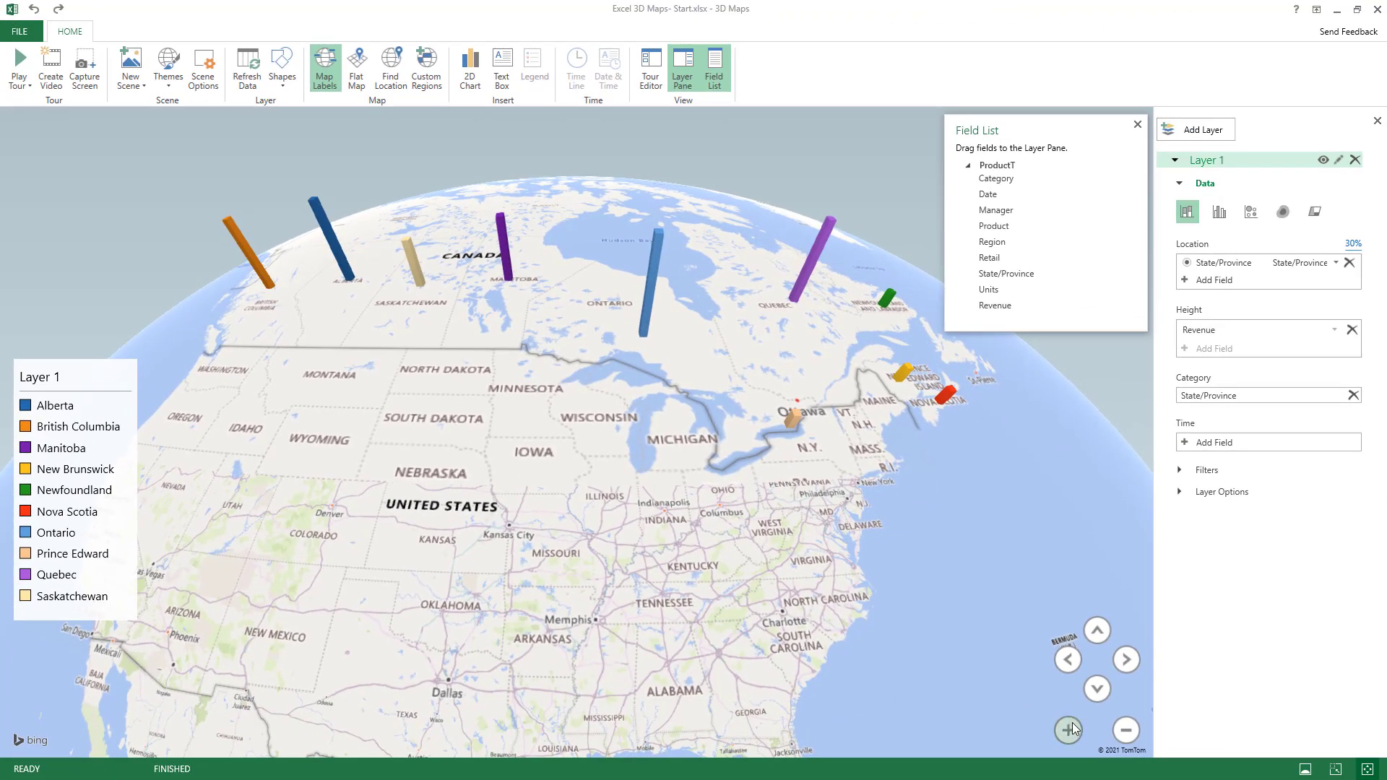
left_click(1068, 728)
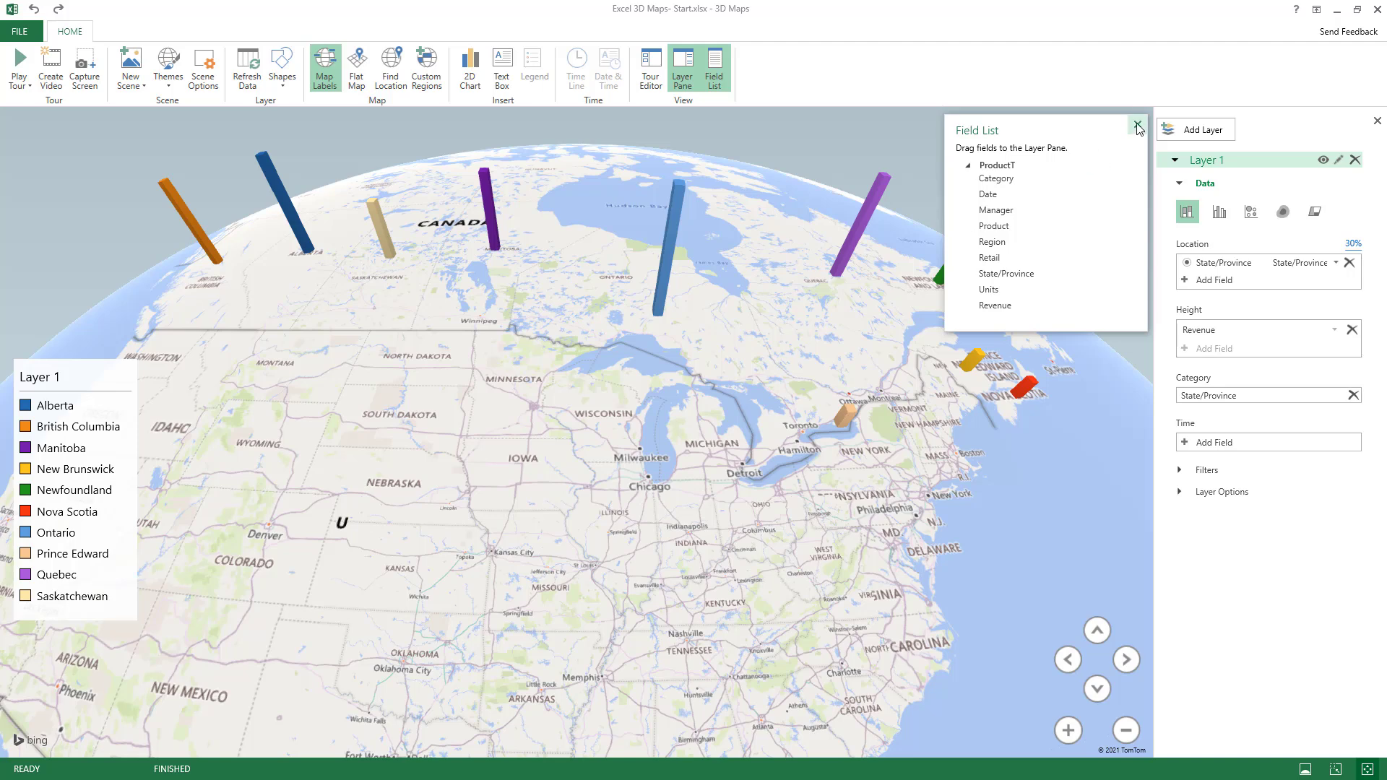
left_click(717, 70)
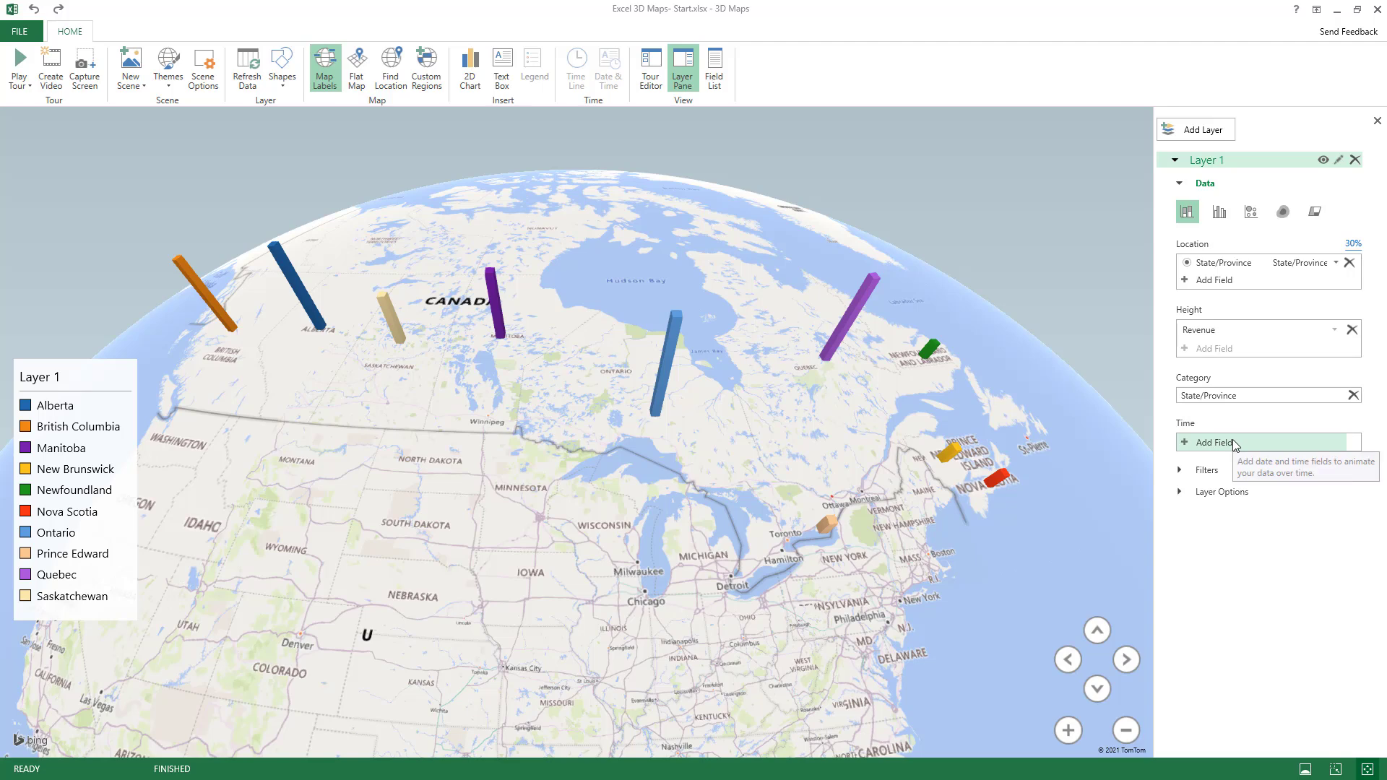
Step: Add Date as the layer's time field and group it by Quarter
left_click(1187, 443)
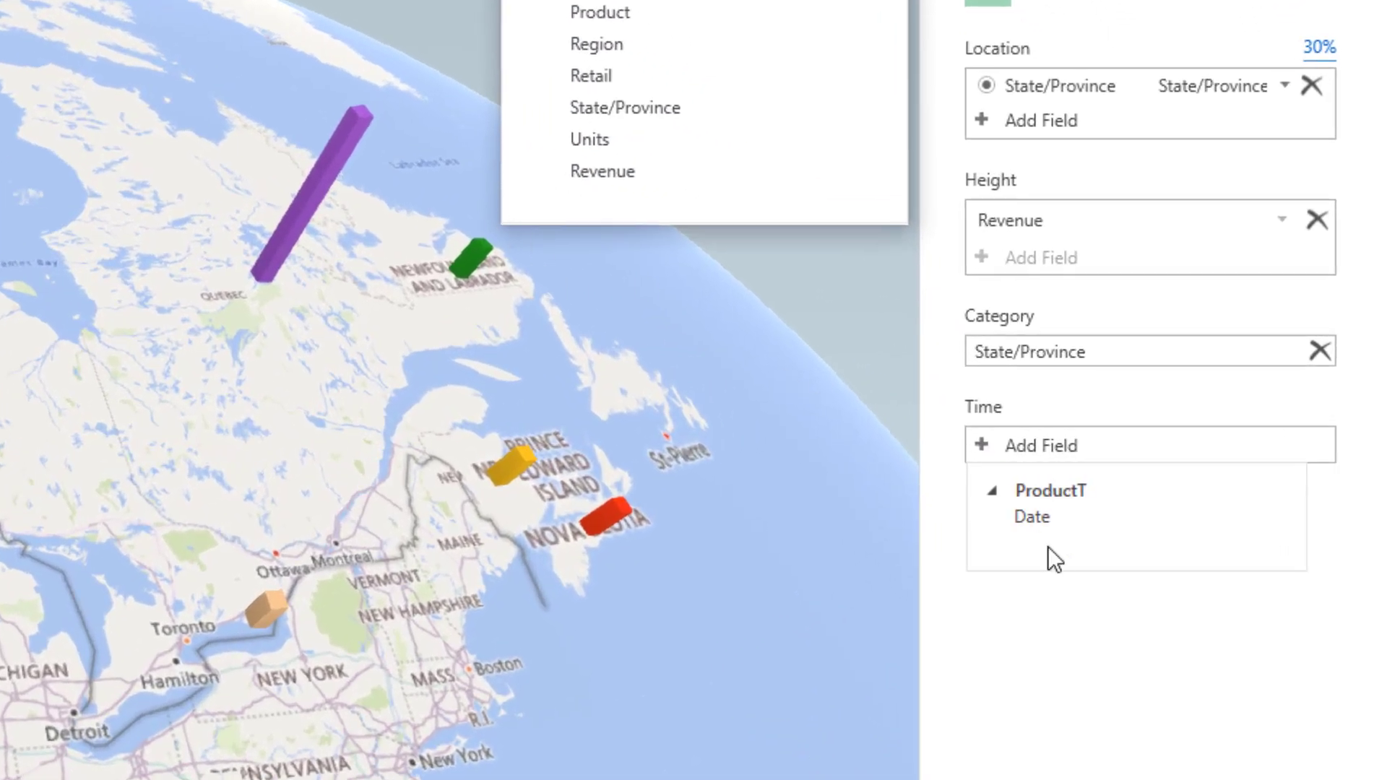
left_click(1038, 518)
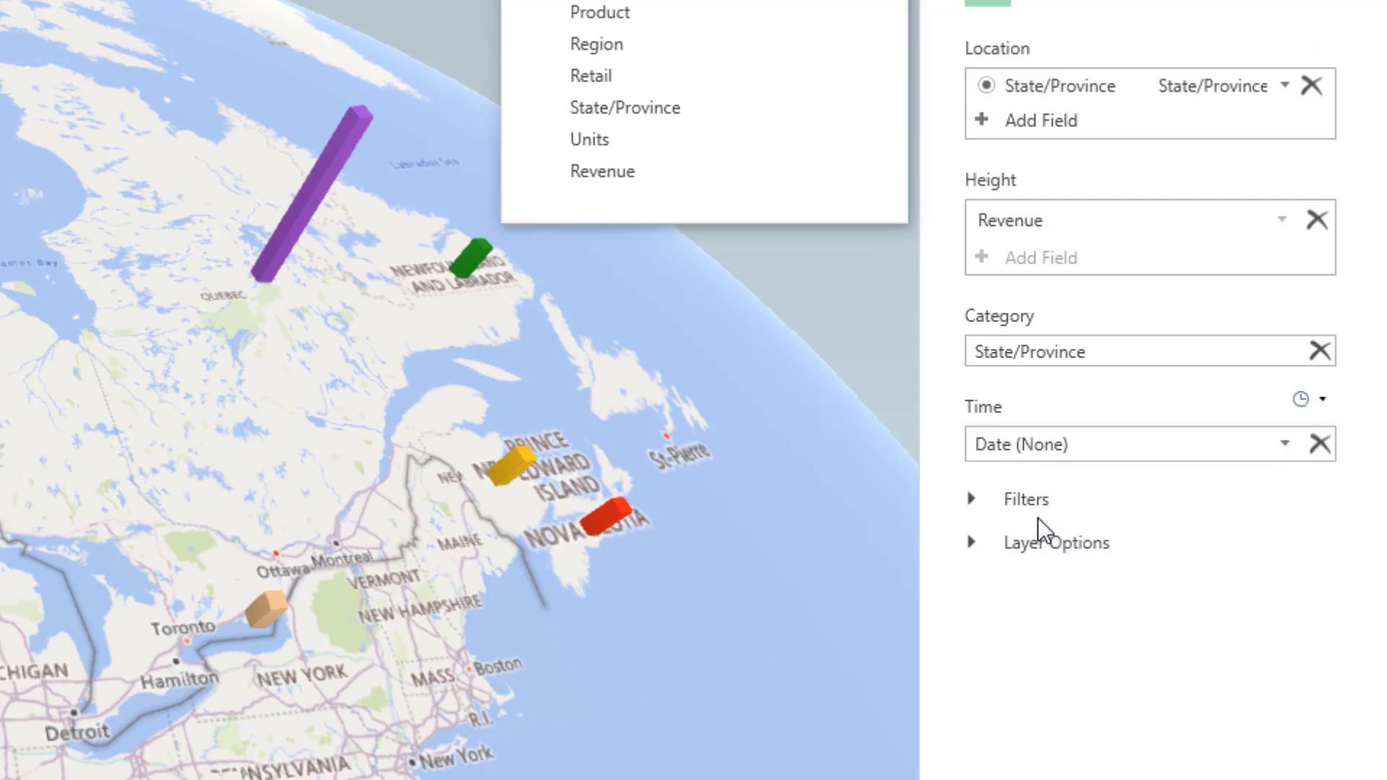
left_click(1287, 443)
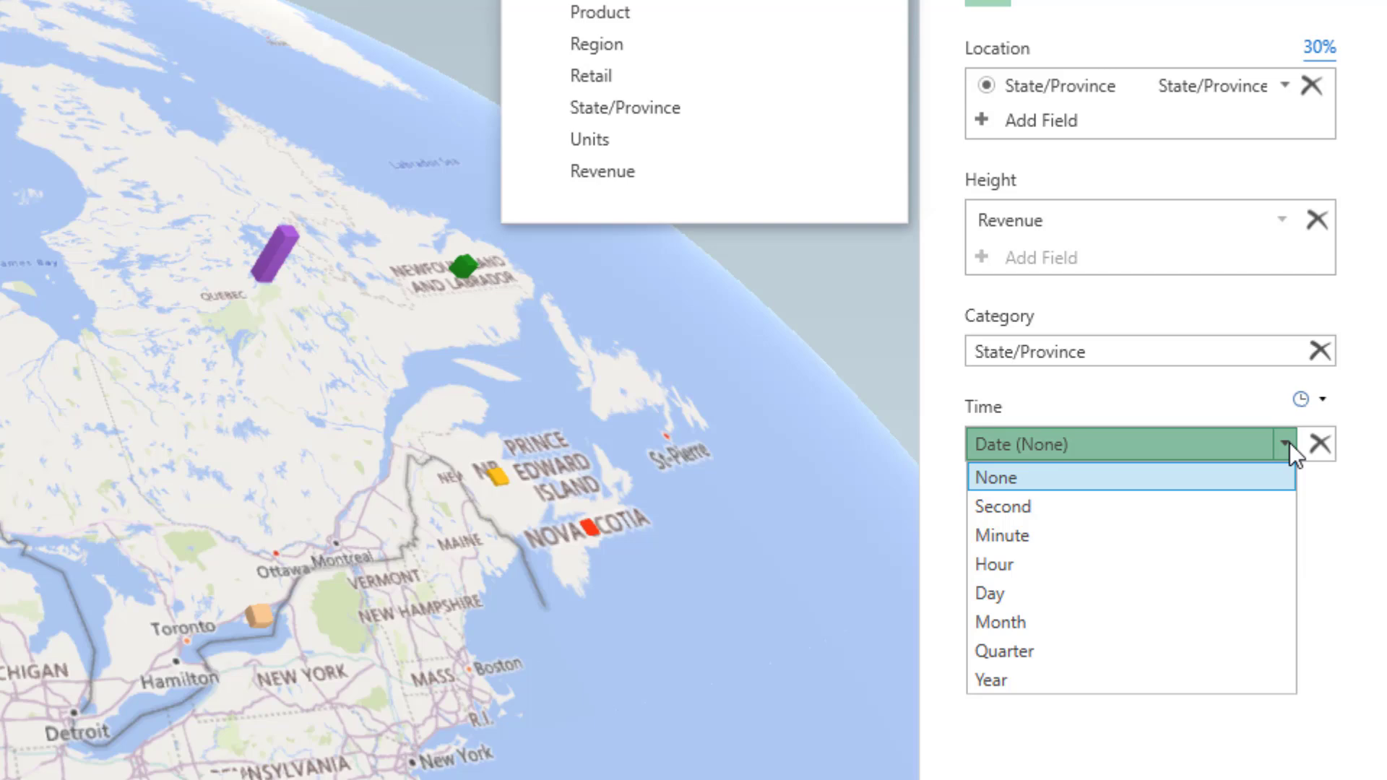
left_click(1020, 648)
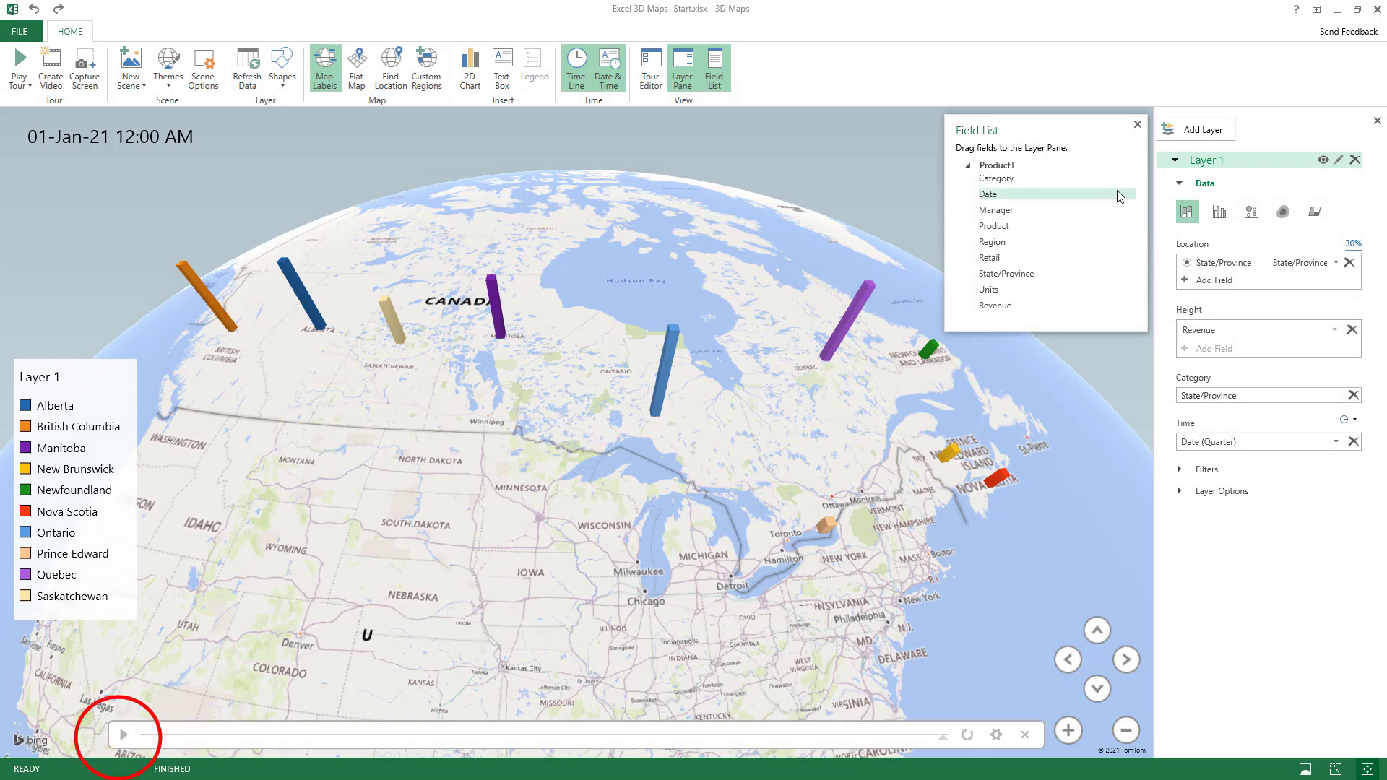
Step: Close the Field List and play the timeline to animate revenue over time
left_click(1139, 125)
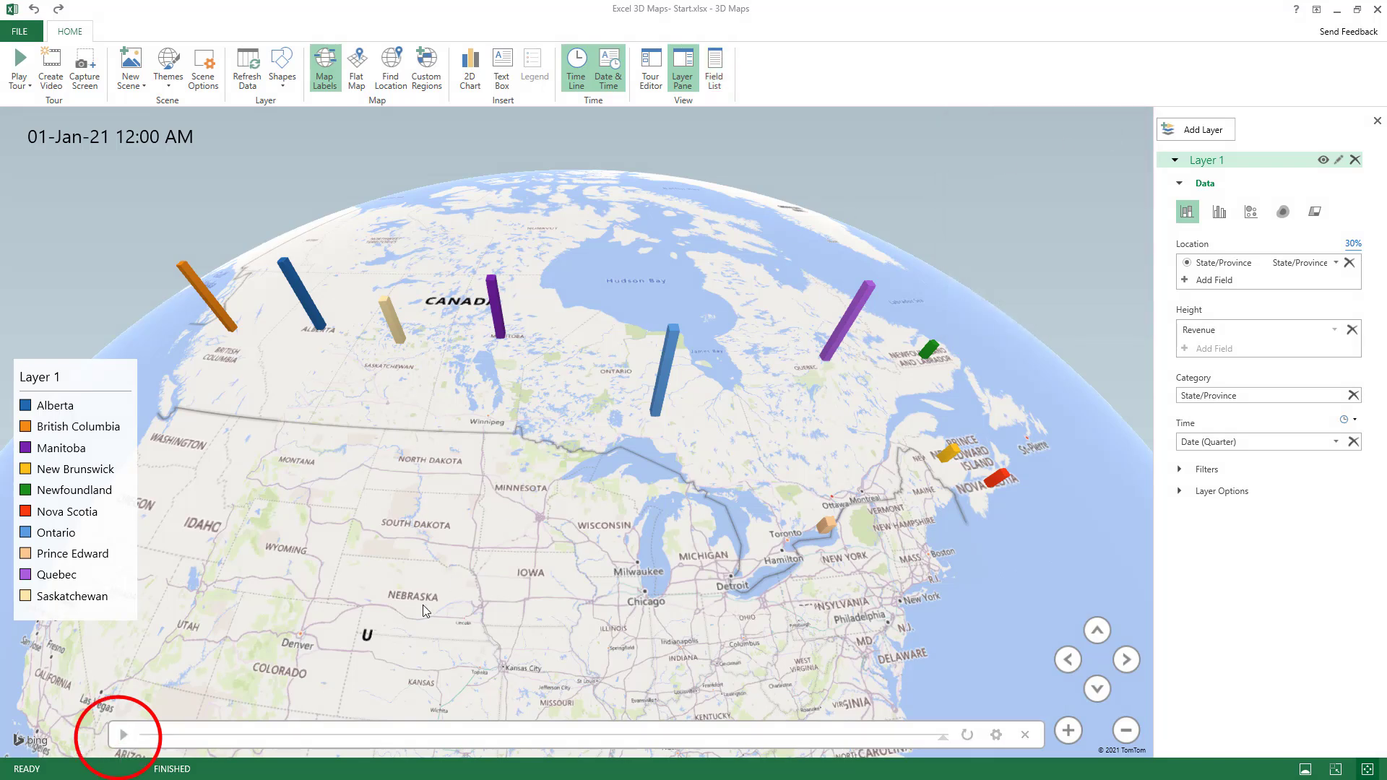
left_click(124, 734)
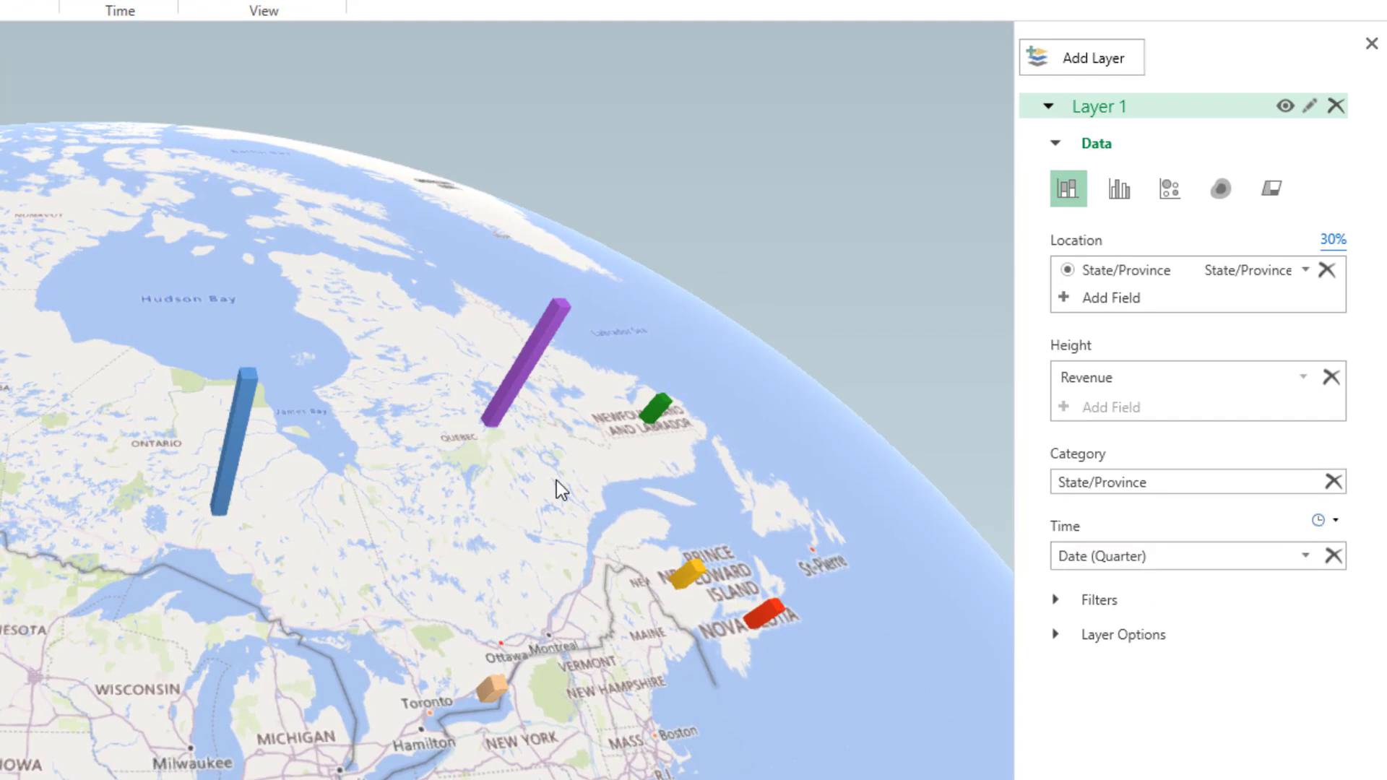
Step: In the layer options, set the column height to 149% and the thickness to 155%
left_click(1059, 635)
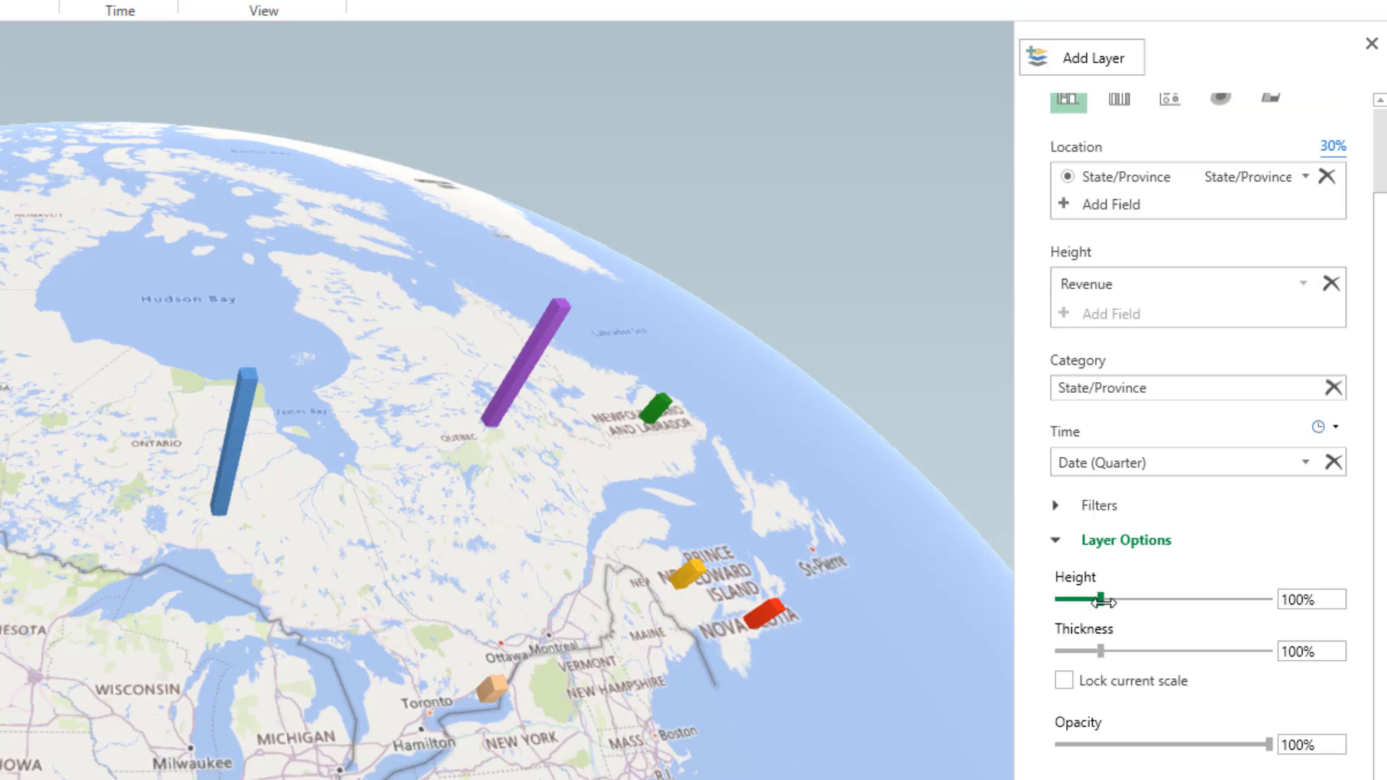
left_click_drag(1102, 601, 1121, 601)
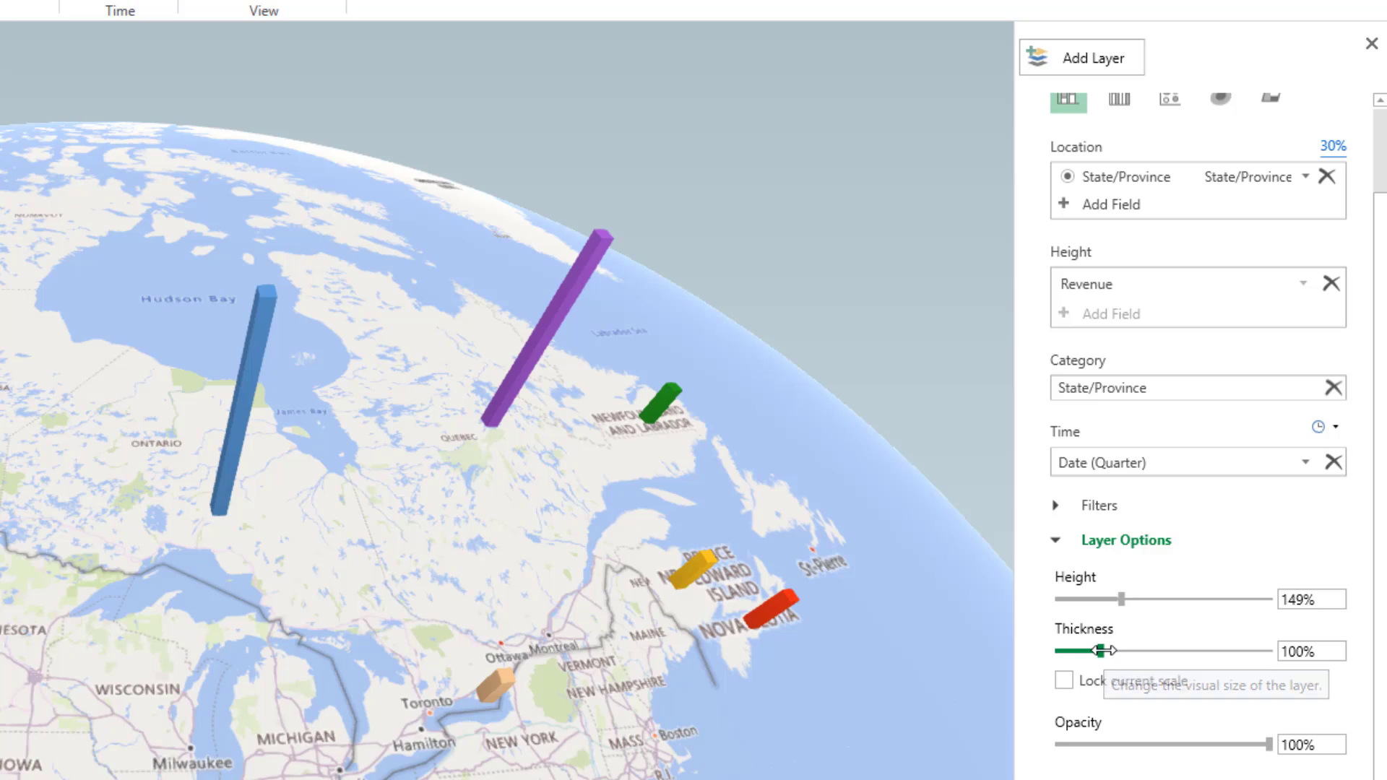
left_click_drag(1113, 651, 1135, 651)
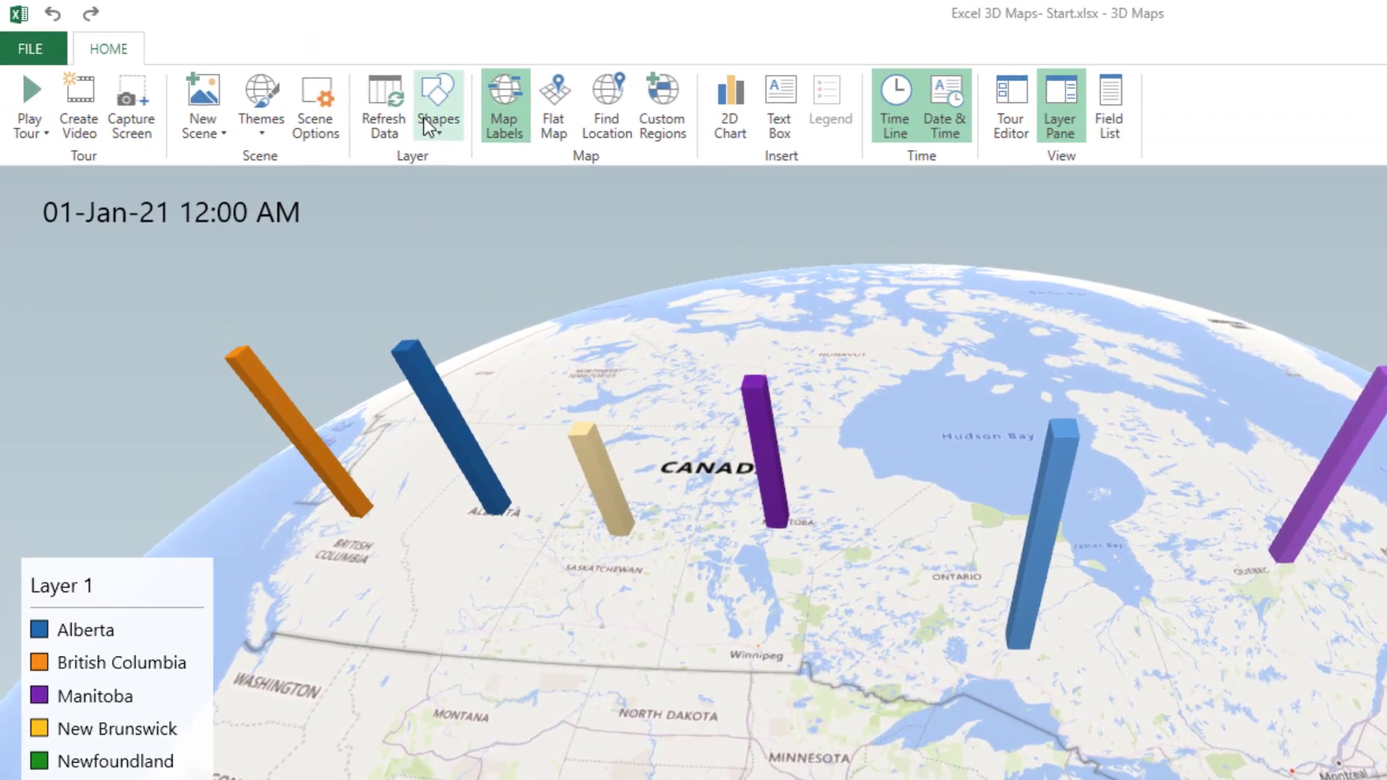
Step: Change the column shape to a circle, and view the available colors for Alberta without choosing one
left_click(435, 125)
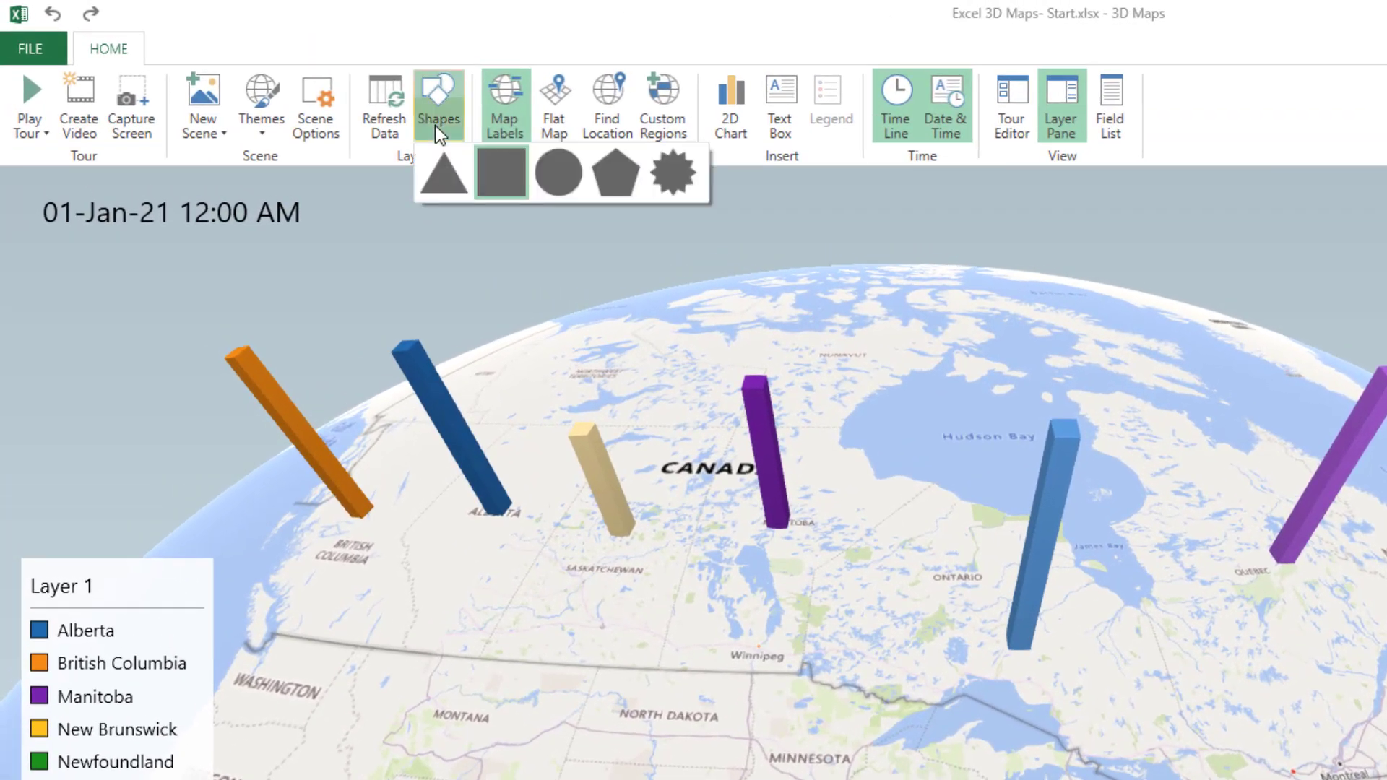
left_click(551, 174)
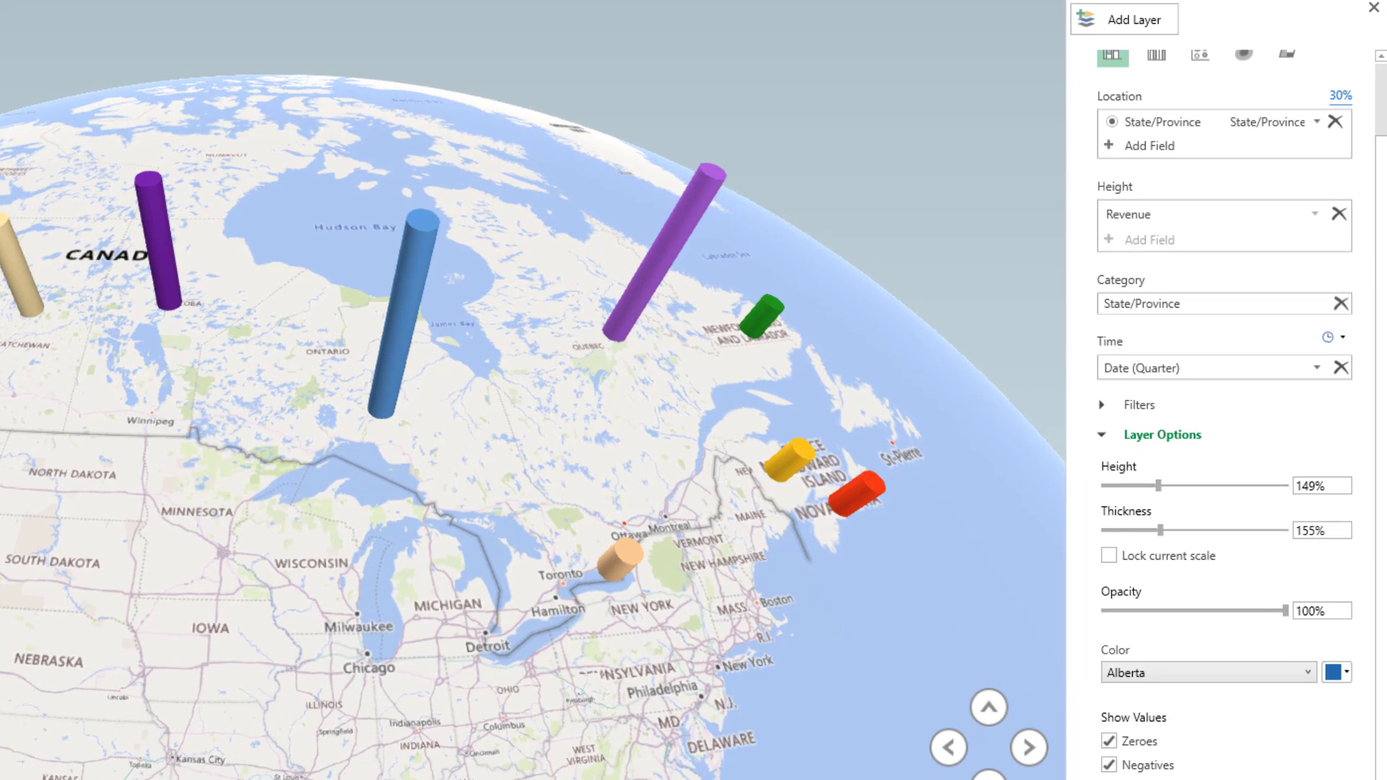
left_click(1348, 673)
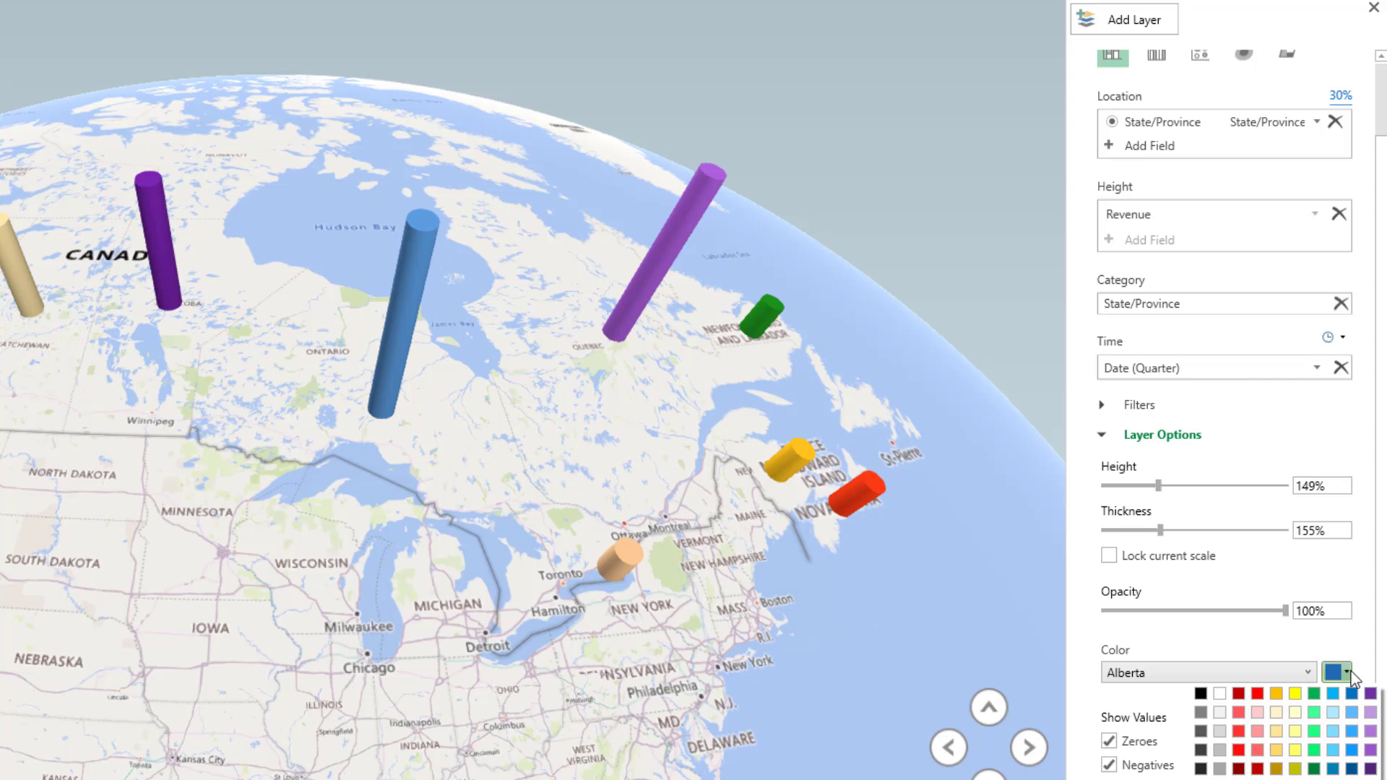
left_click(1206, 652)
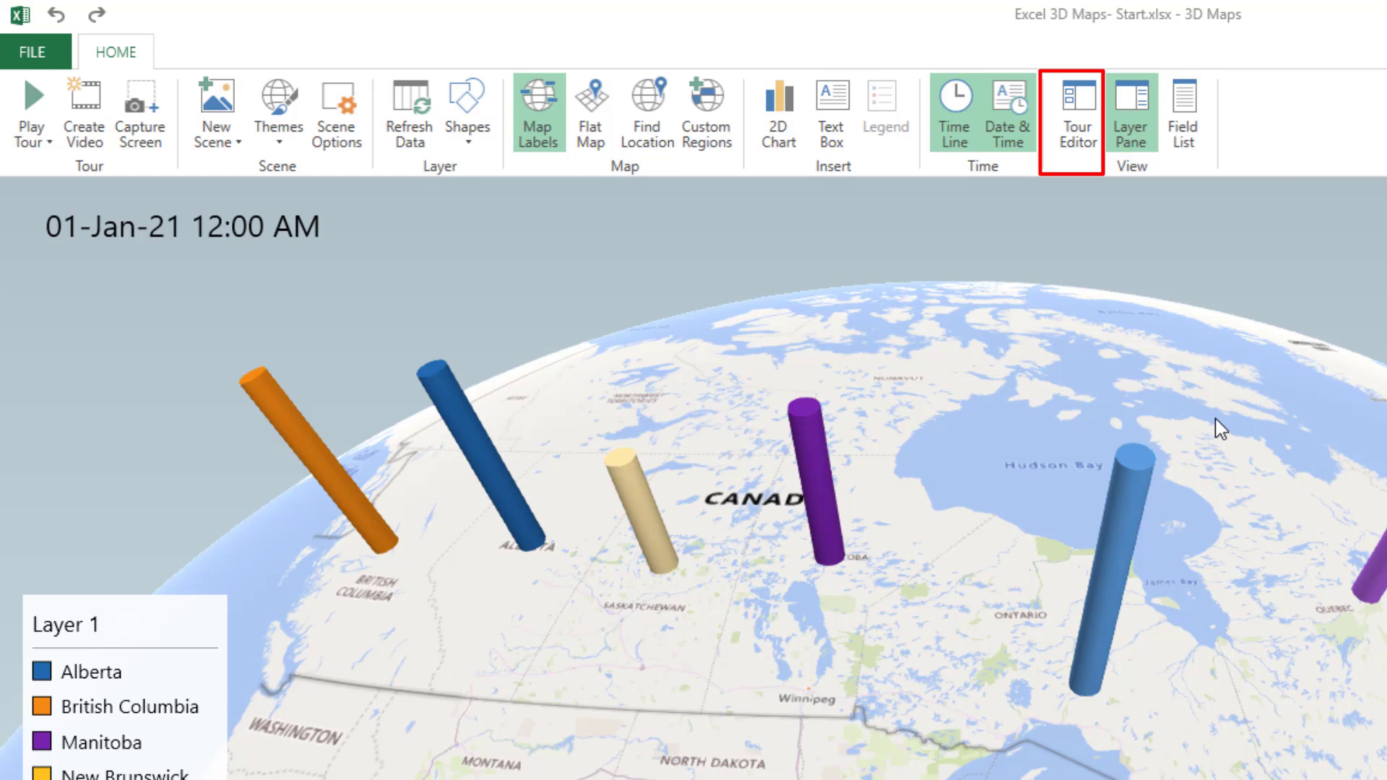
Step: Add a text box with the bold title "Overall Revenue" and the description "Total revenue By Province"
left_click(834, 105)
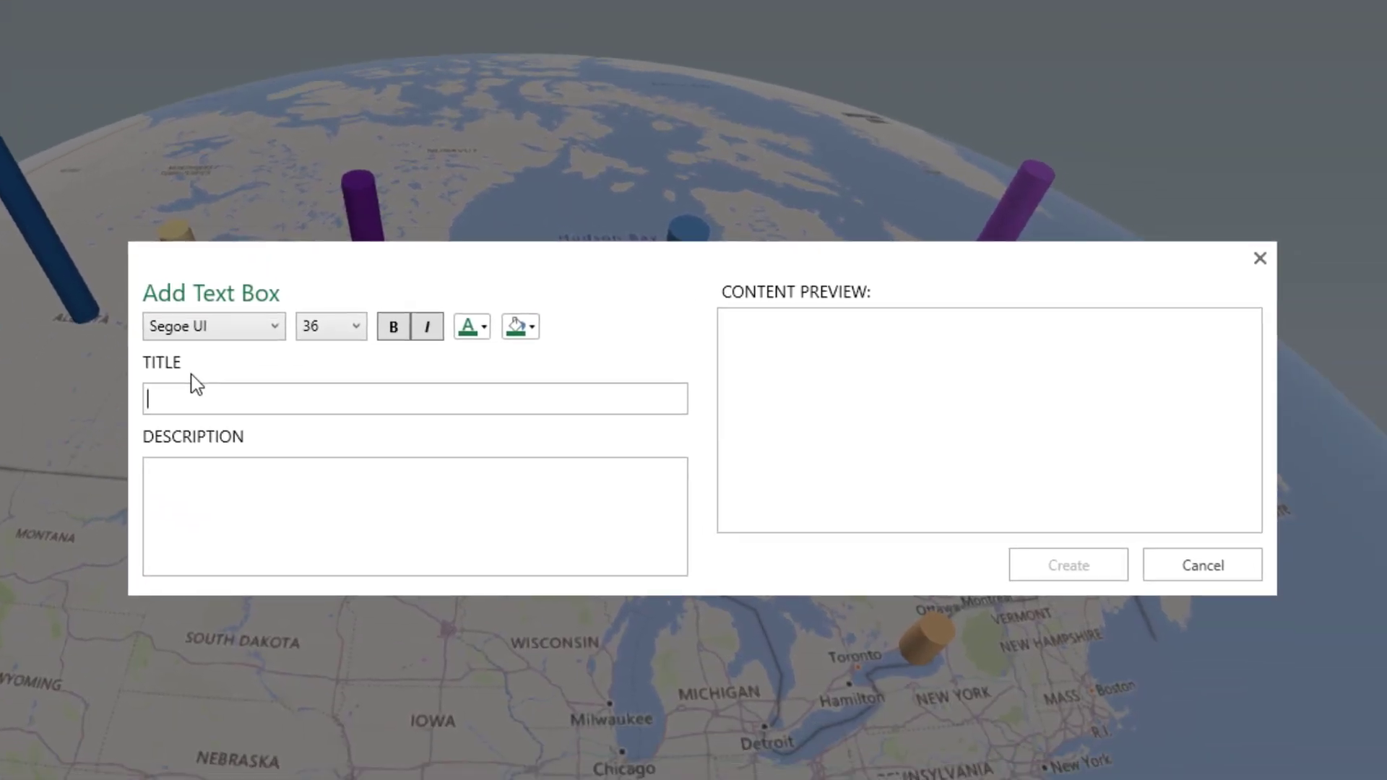
type("Overall Revenue")
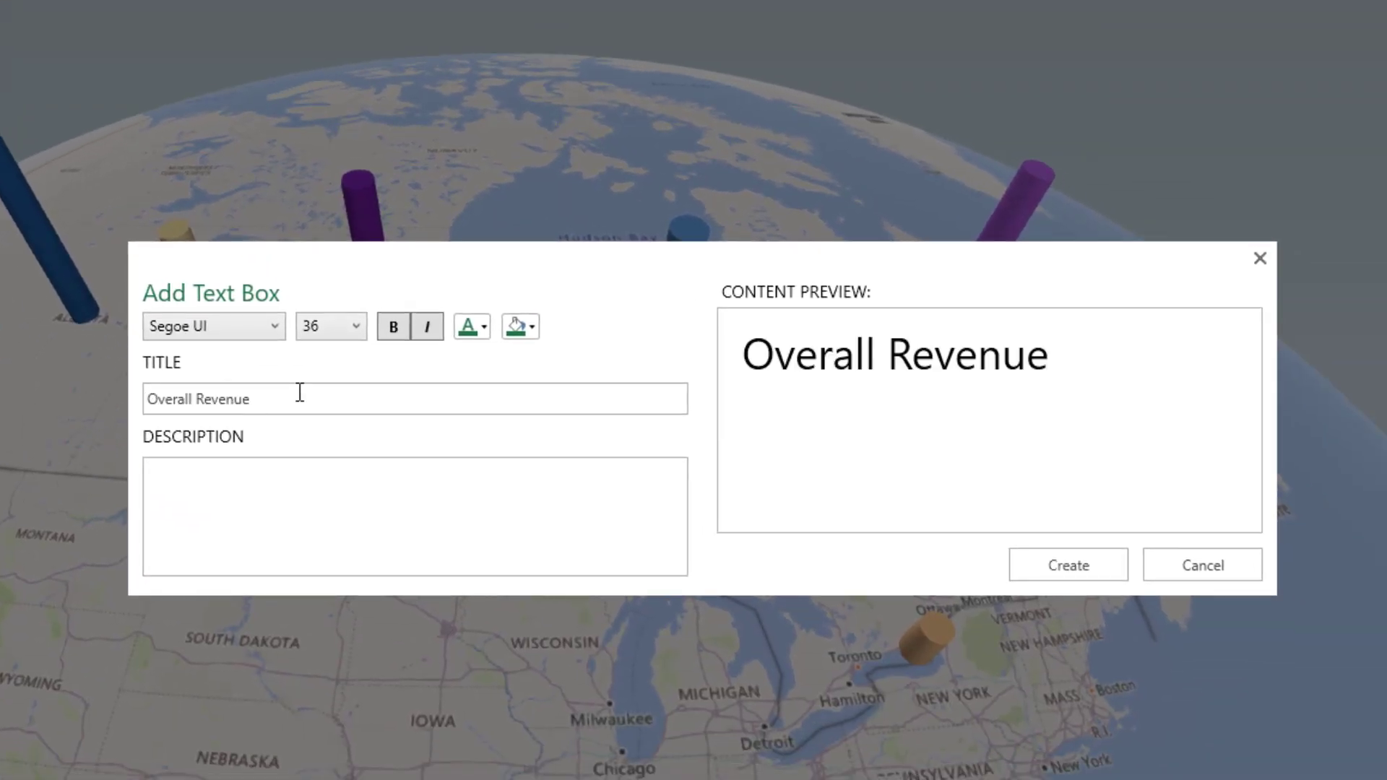
left_click(393, 328)
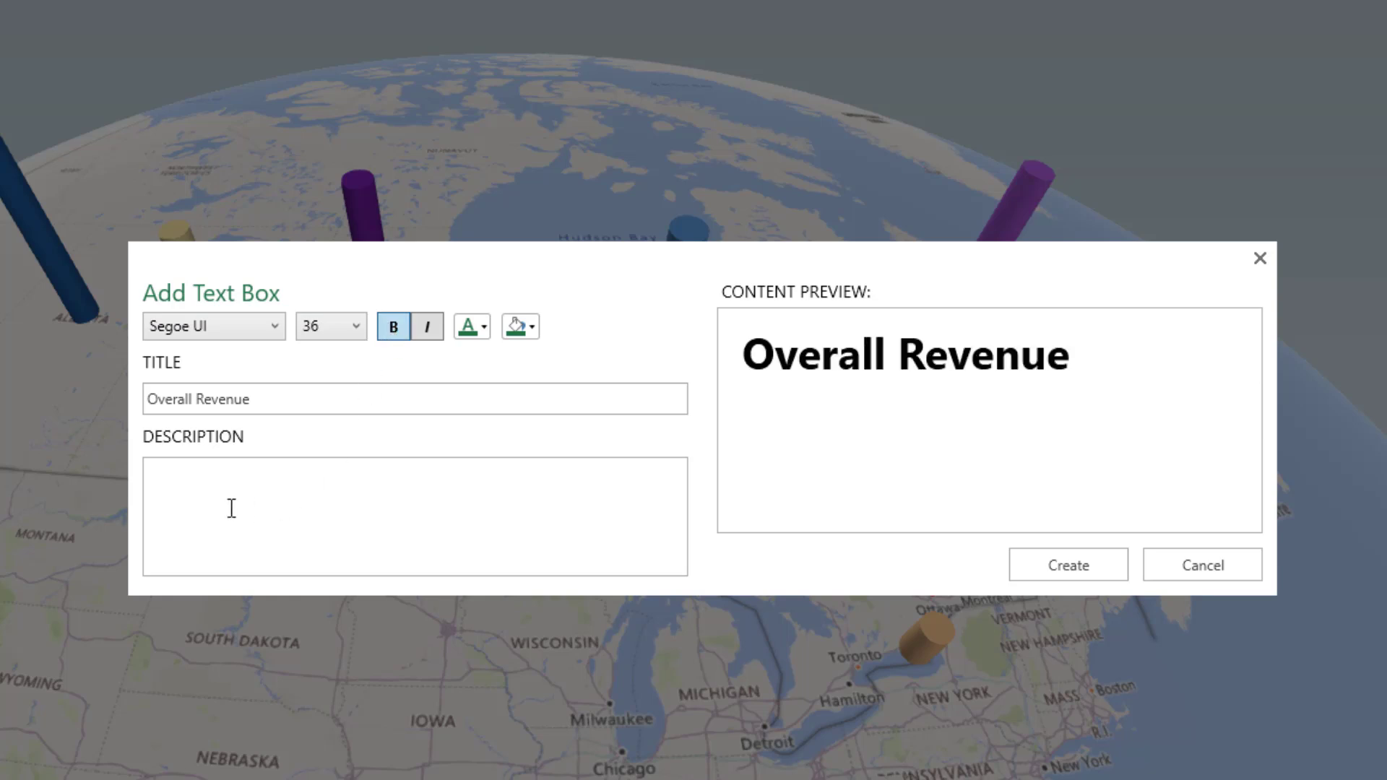
left_click(184, 481)
type("Tot")
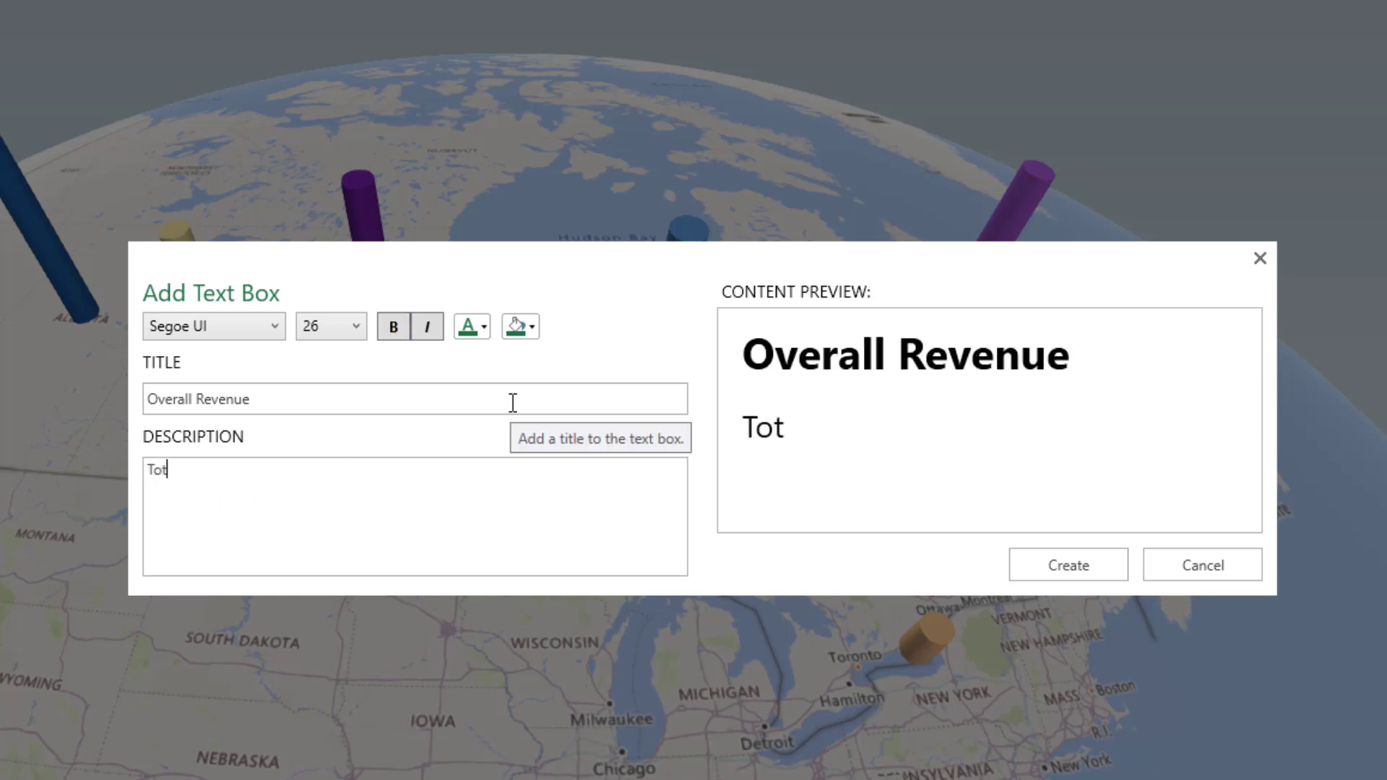
type("al revenue By Province")
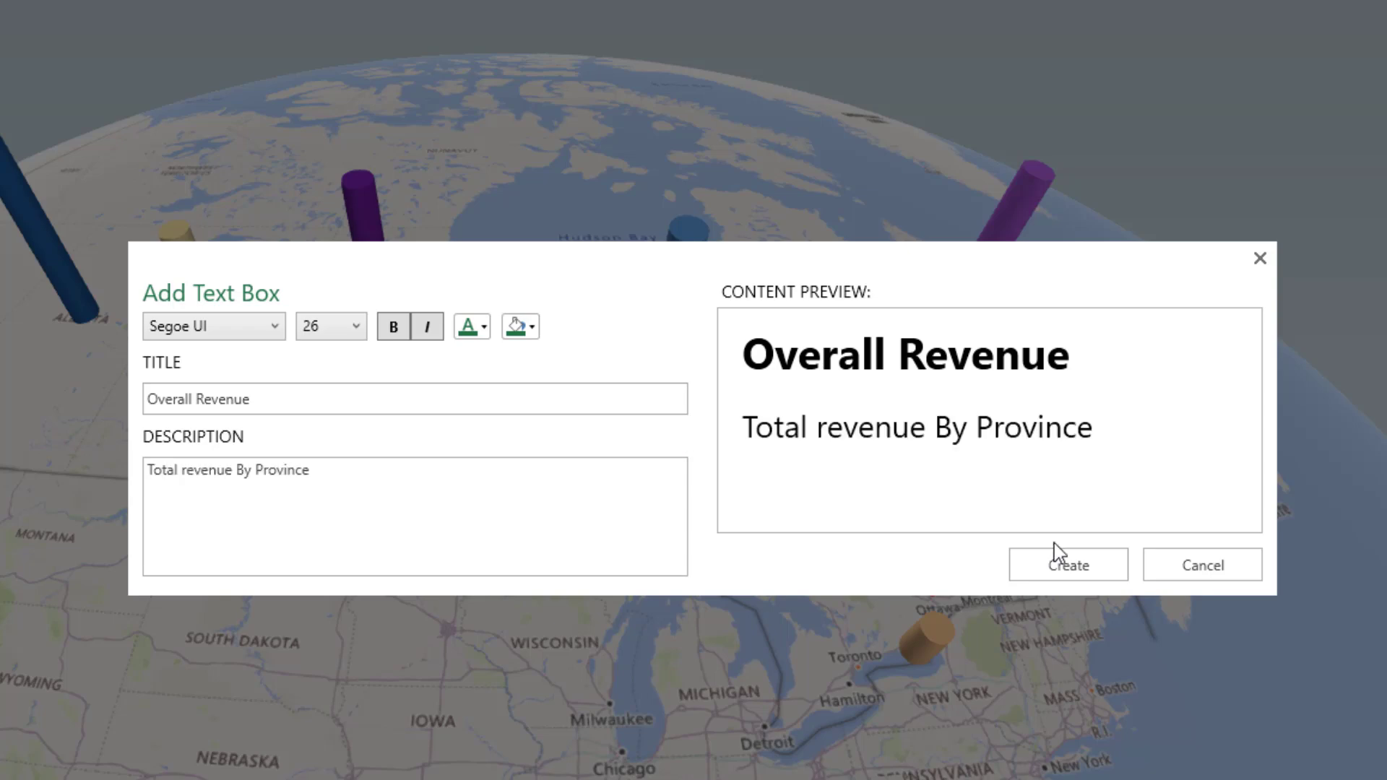
left_click(1069, 558)
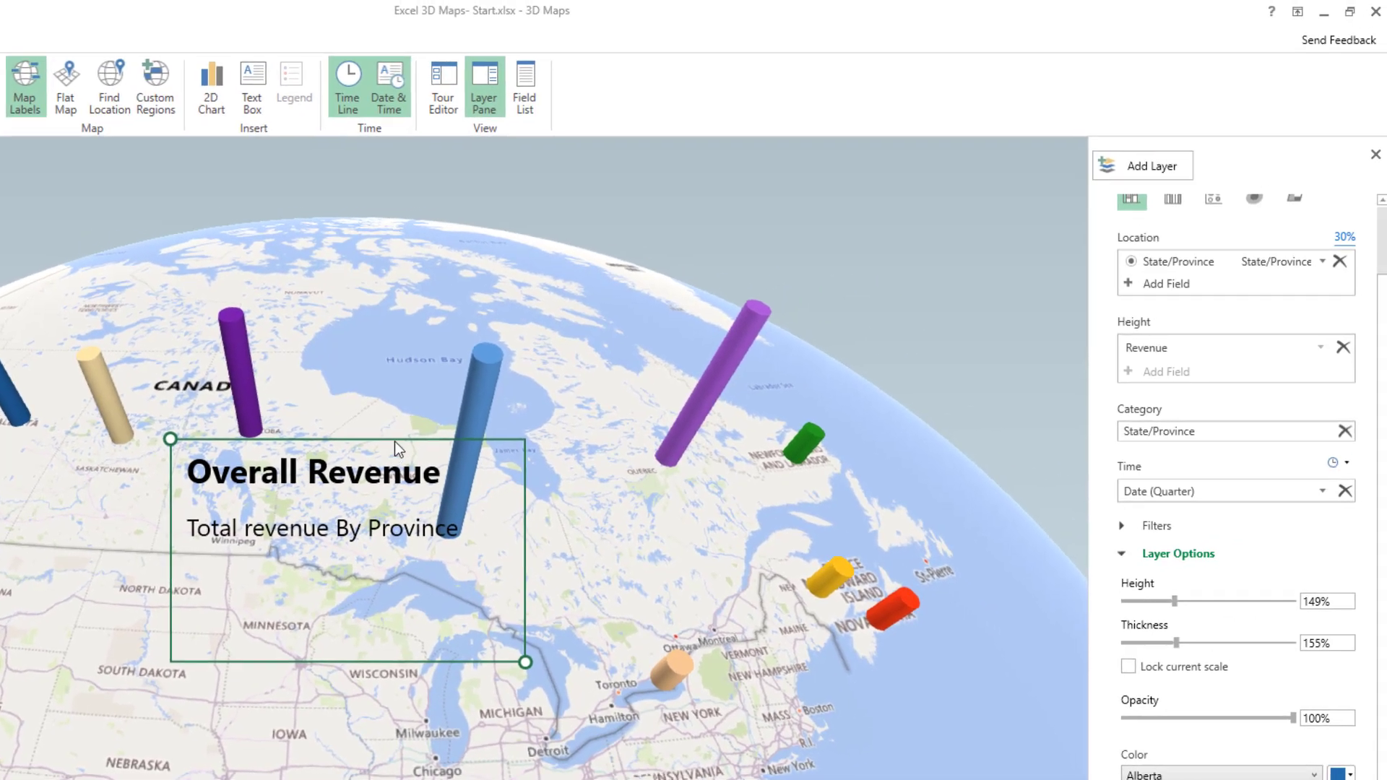
Step: Move the Overall Revenue text box to the map's upper-right corner and reduce its height to fit the text
left_click_drag(492, 387, 1092, 69)
left_click_drag(912, 169, 922, 167)
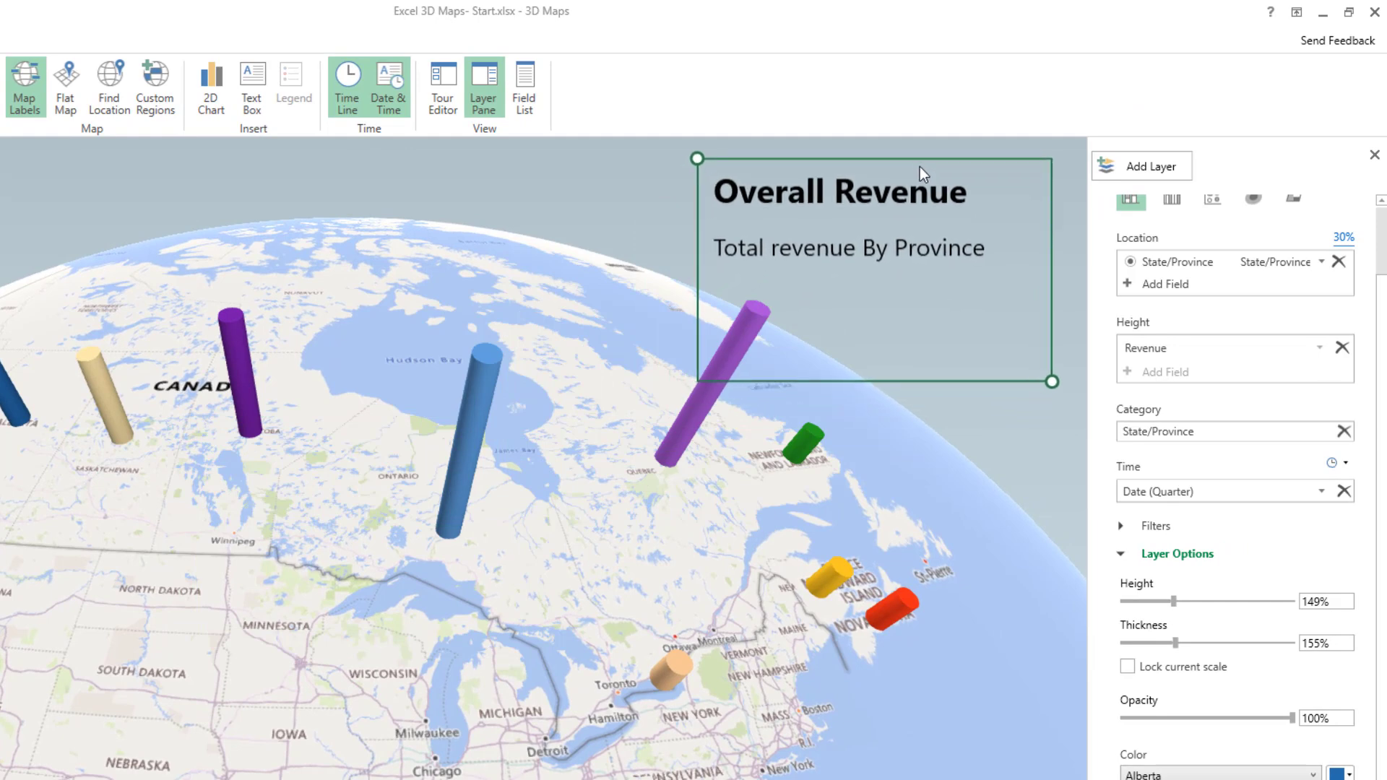
left_click_drag(1057, 383, 1053, 273)
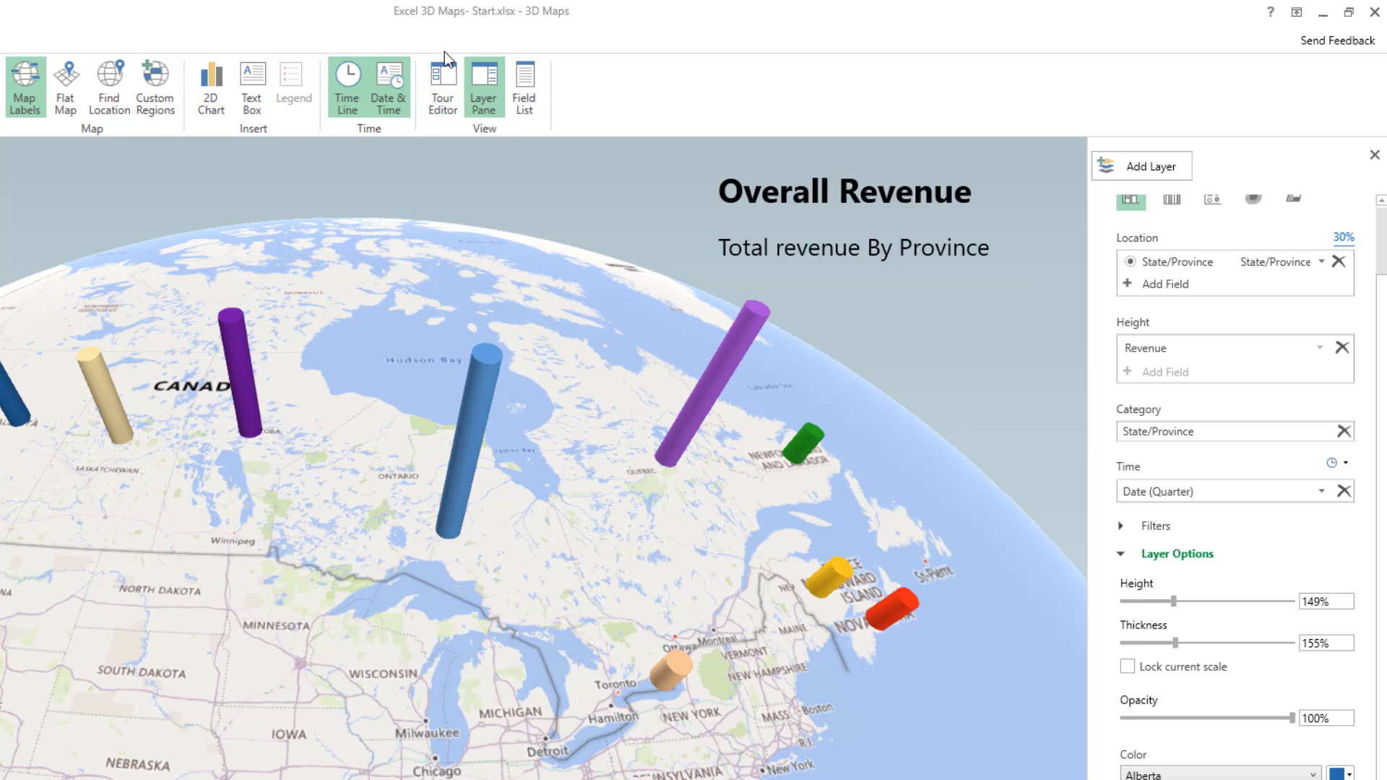
Step: Show the Tour Editor, add a new scene, and filter its layer by Region to Central and Atlantic
left_click(445, 81)
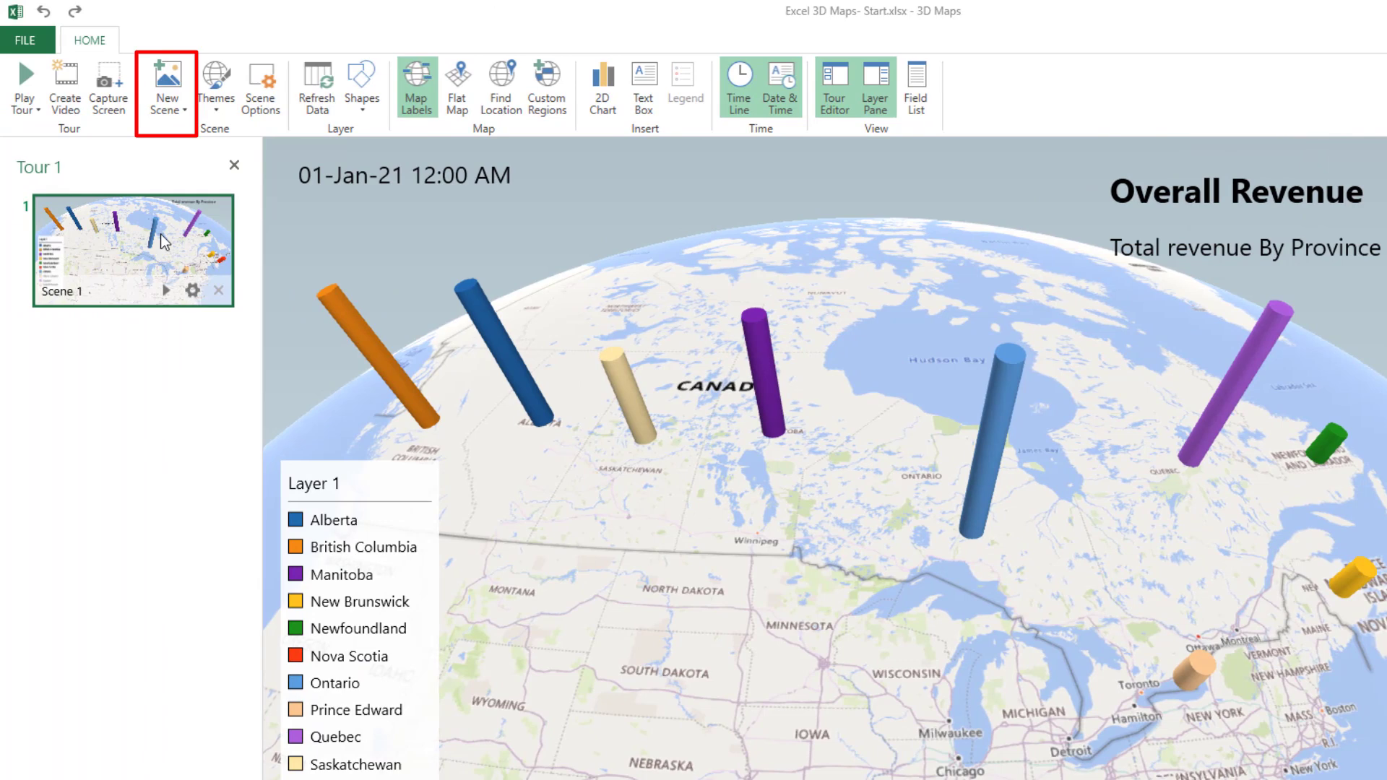
left_click(171, 78)
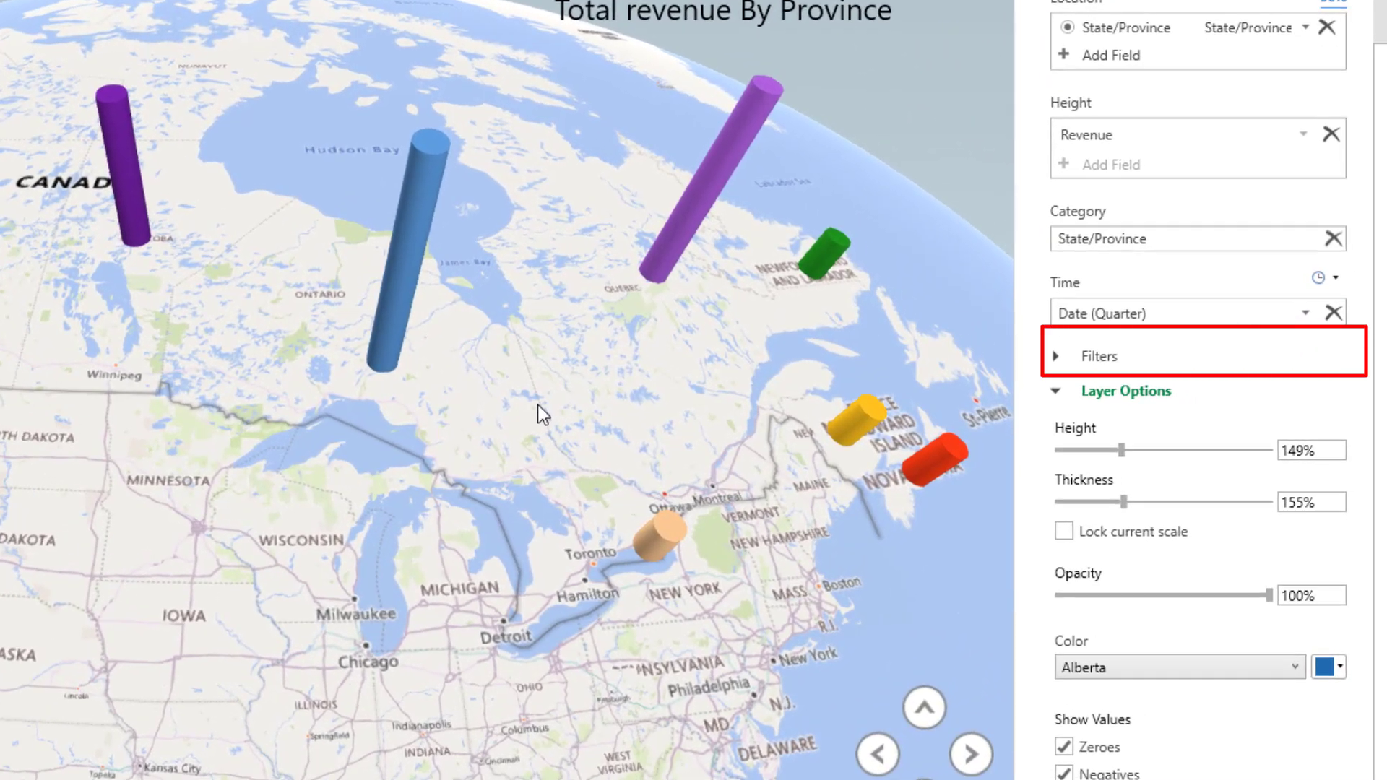
left_click(1056, 357)
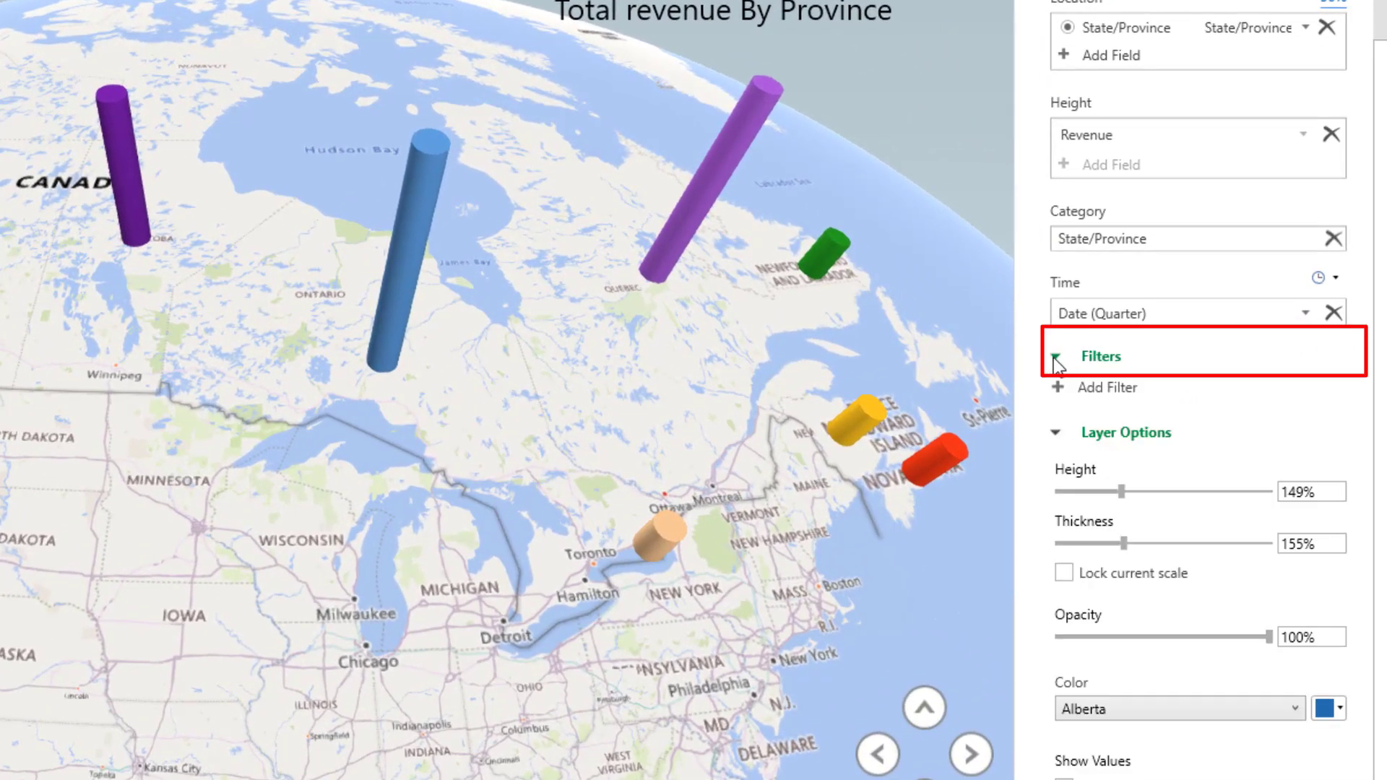
left_click(1102, 392)
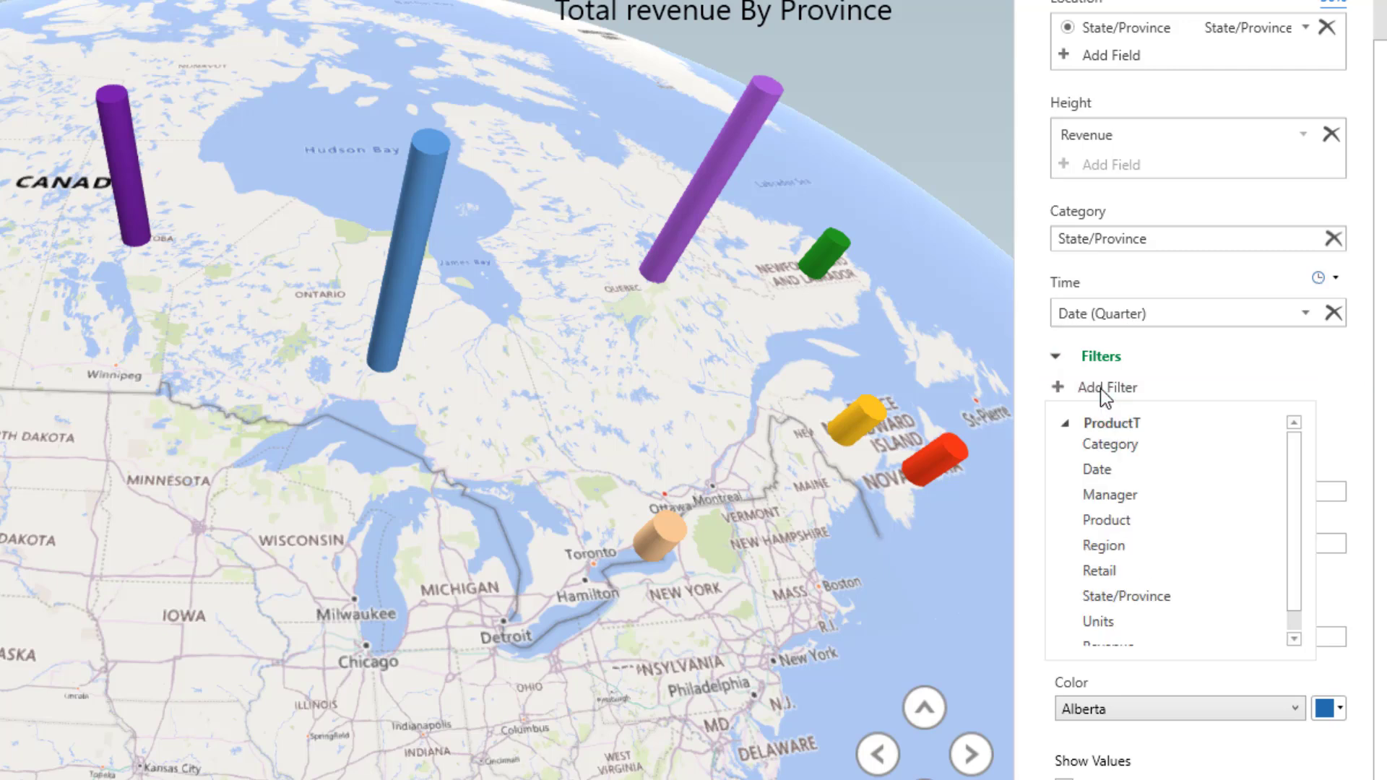
left_click(1124, 550)
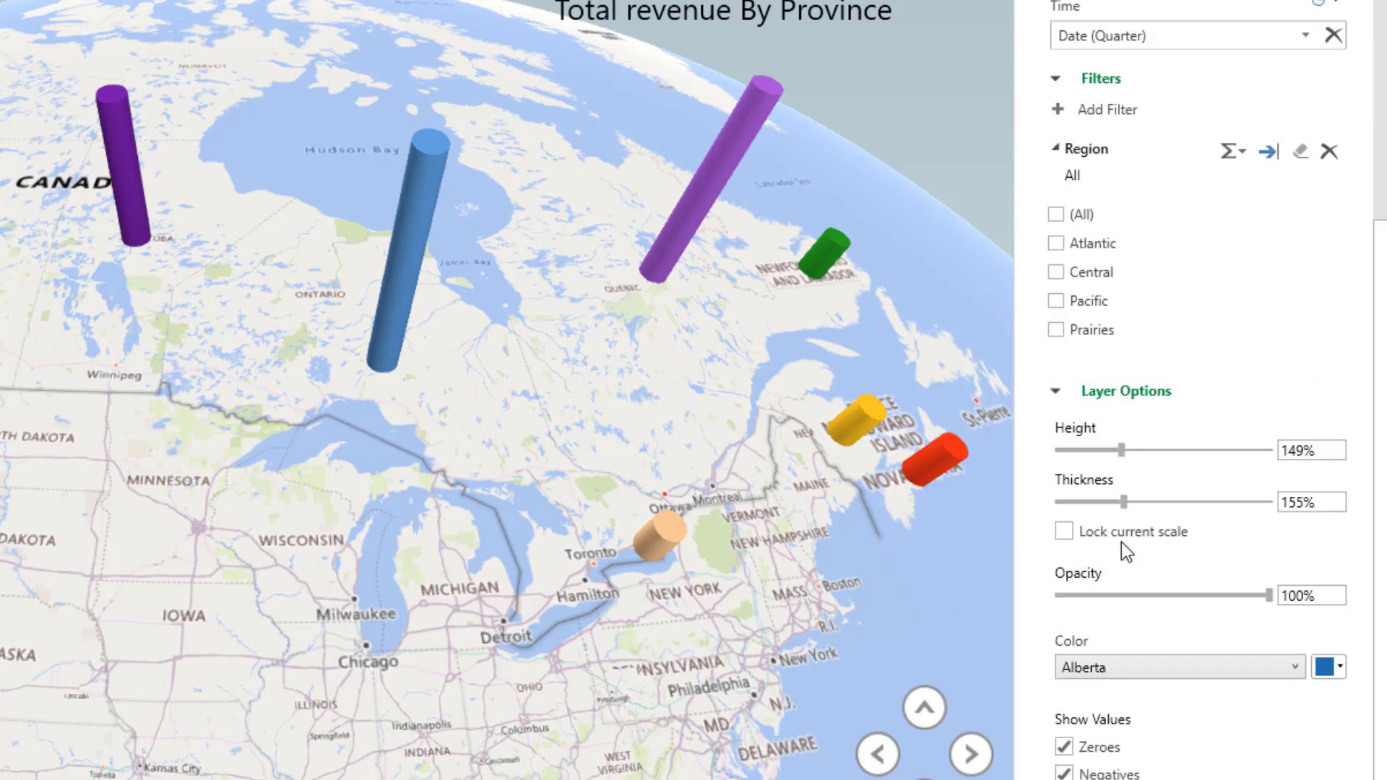
left_click(1057, 272)
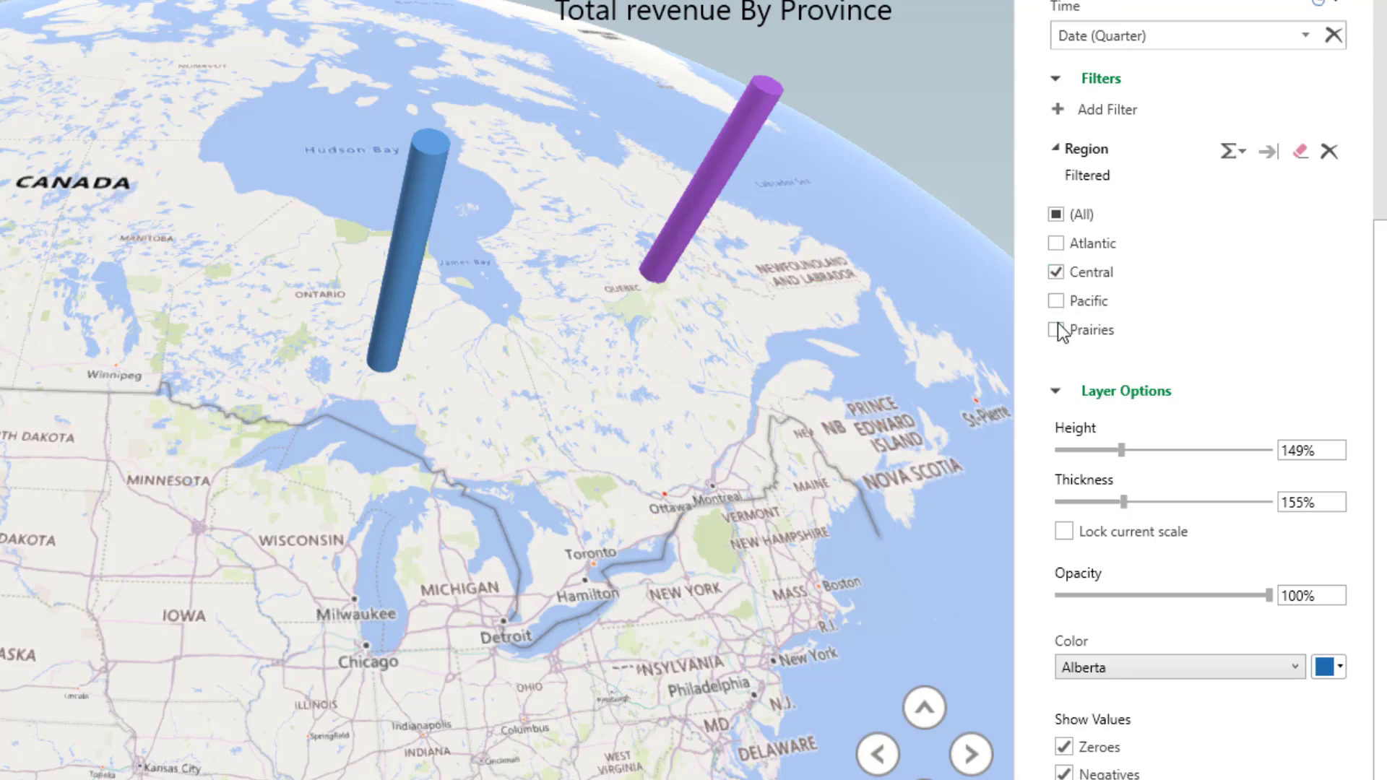
left_click(1057, 243)
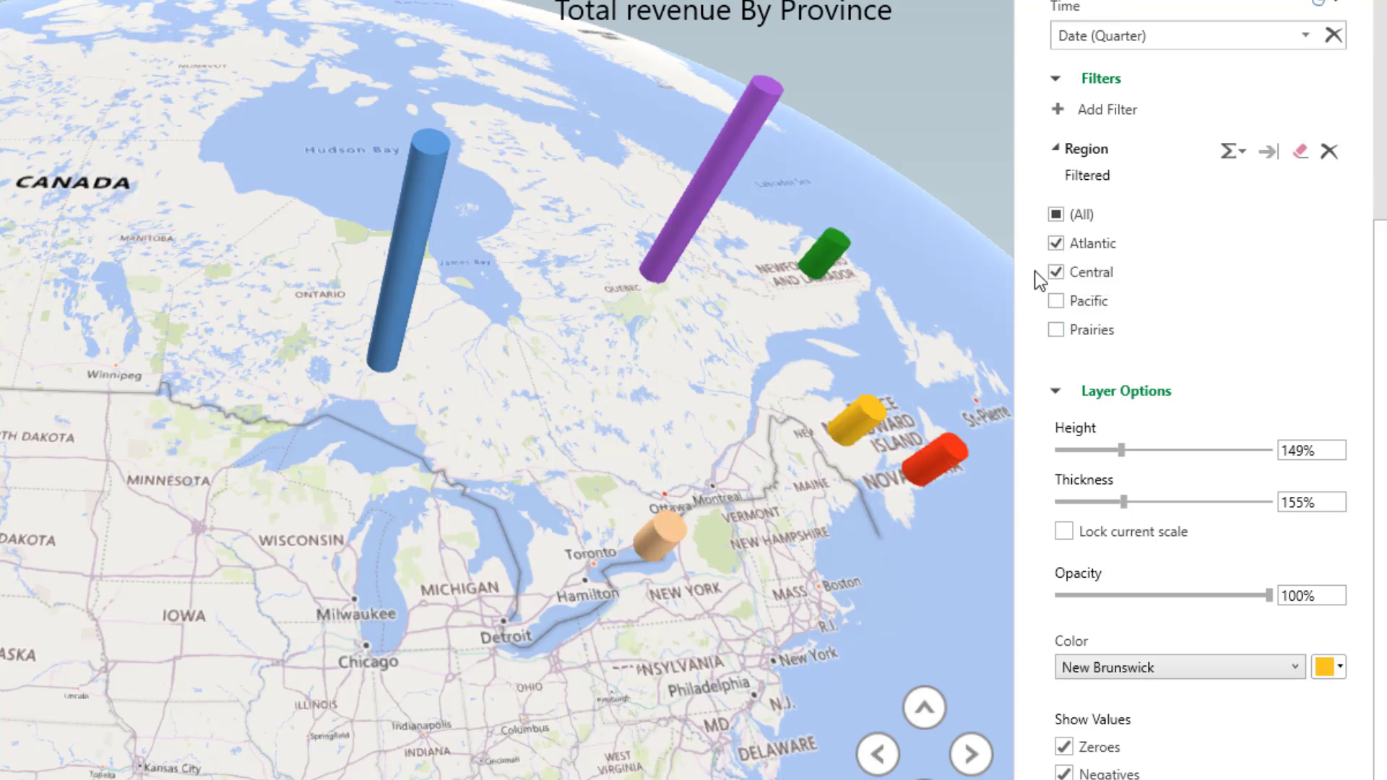
left_click(1057, 149)
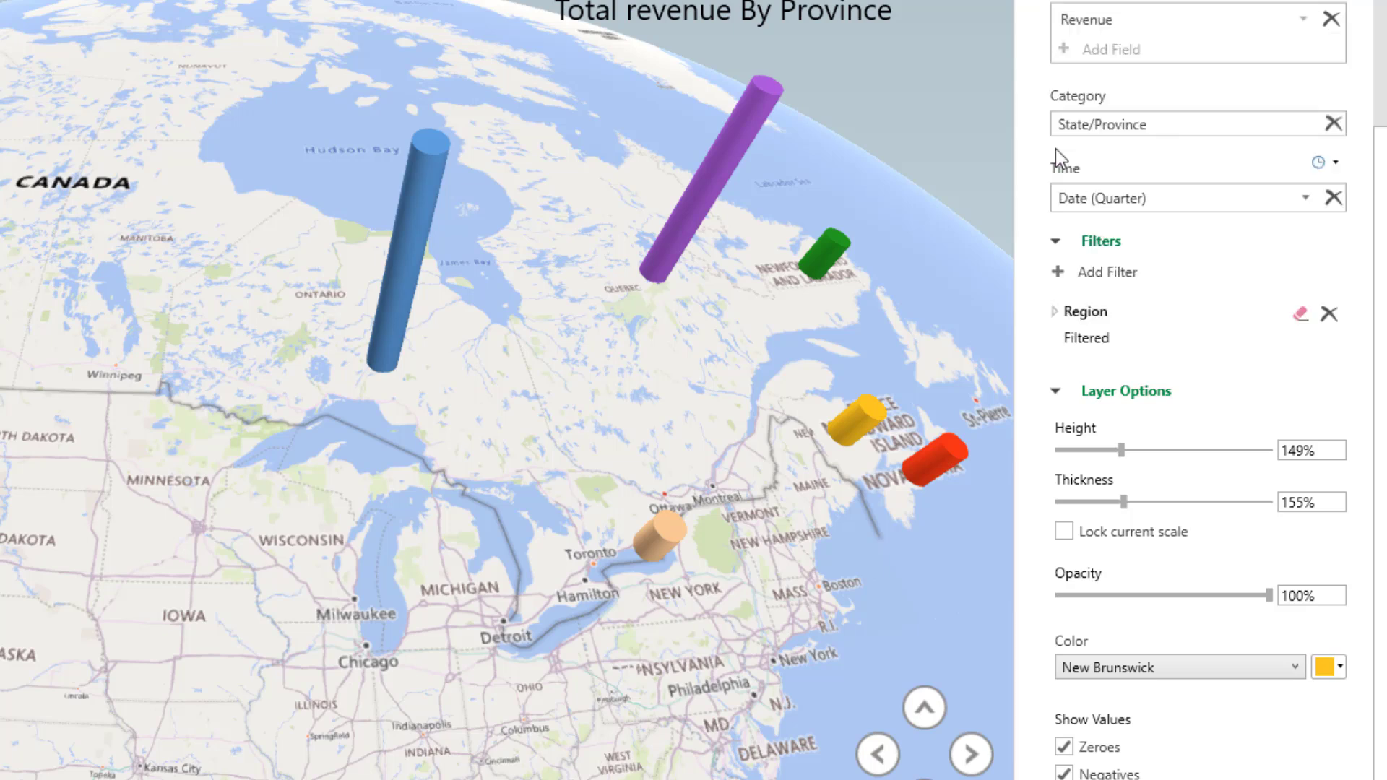
Step: Add a Category filter limited to Dairy, and check Nova Scotia's revenue details on the map
left_click(1062, 274)
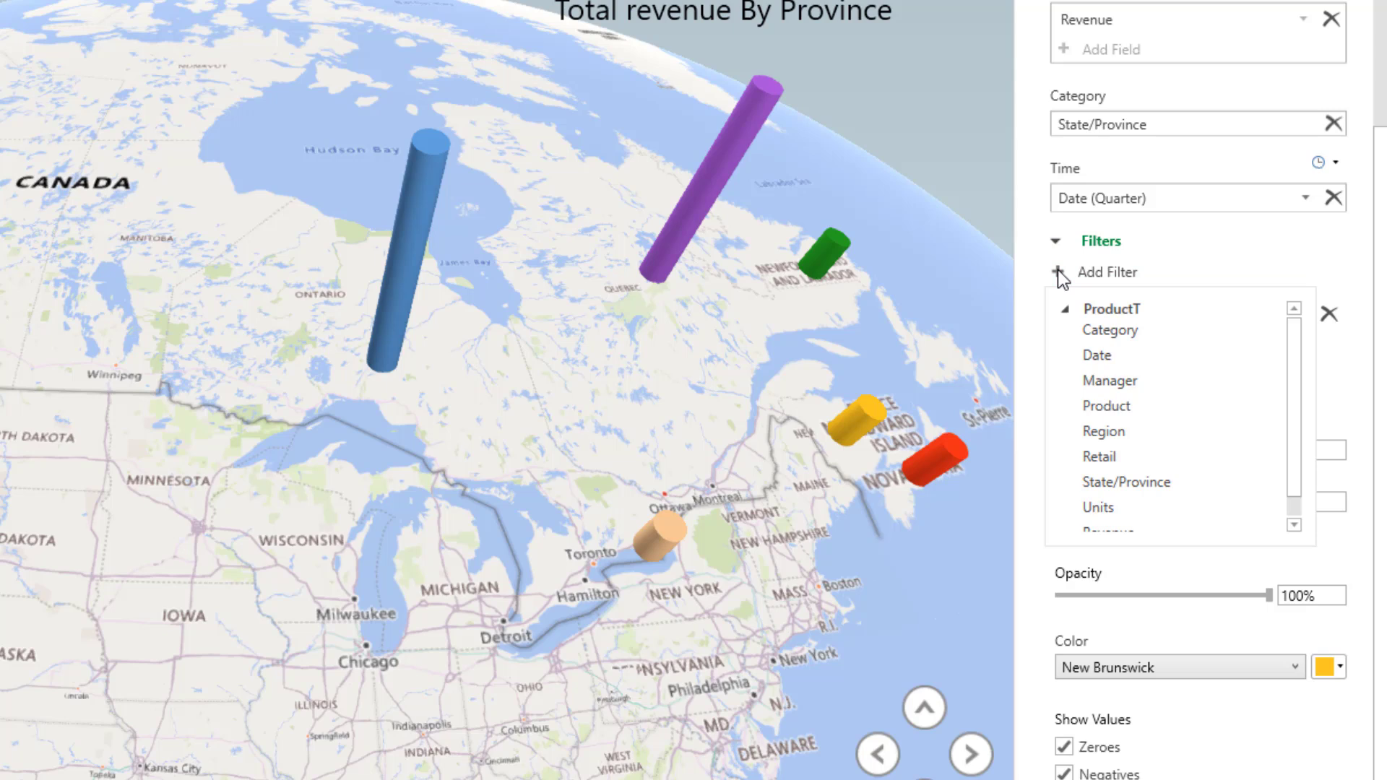
left_click(1113, 330)
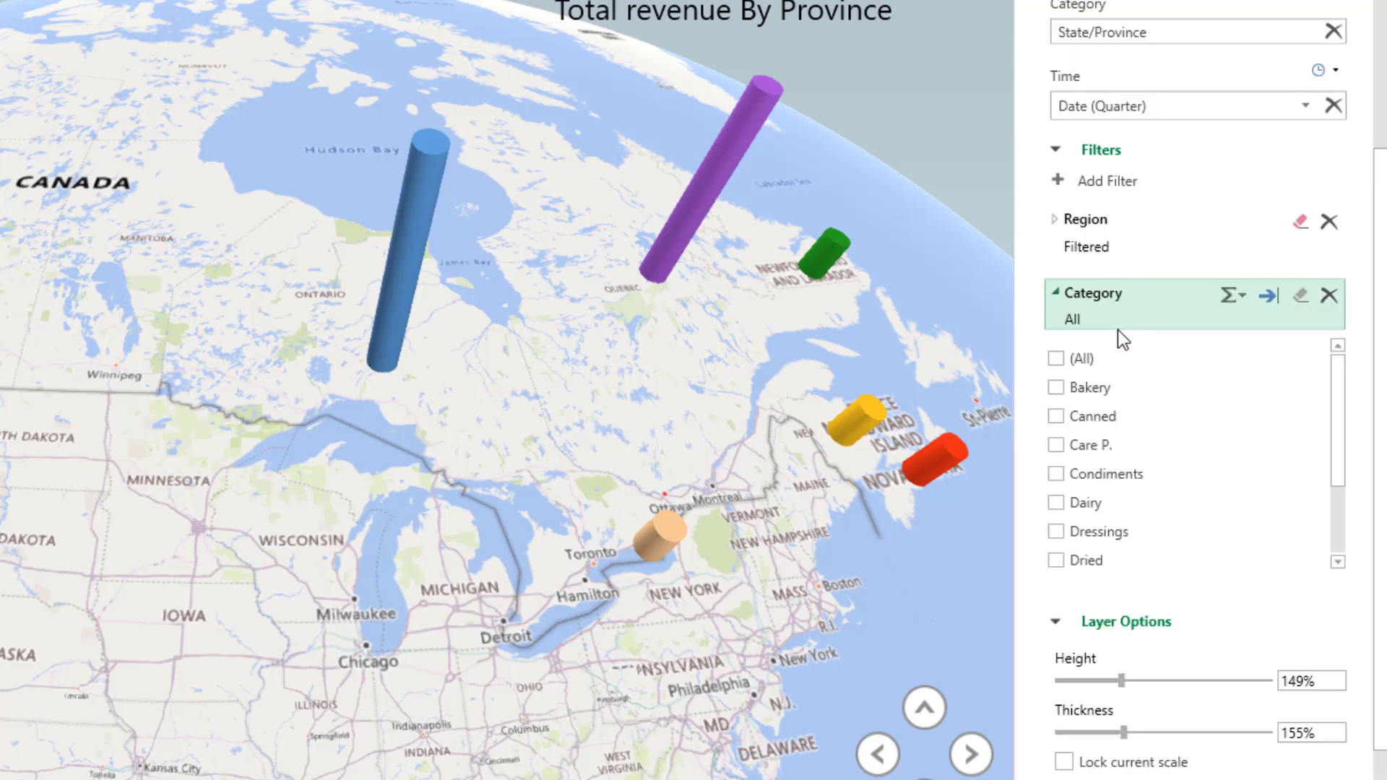
left_click(1056, 504)
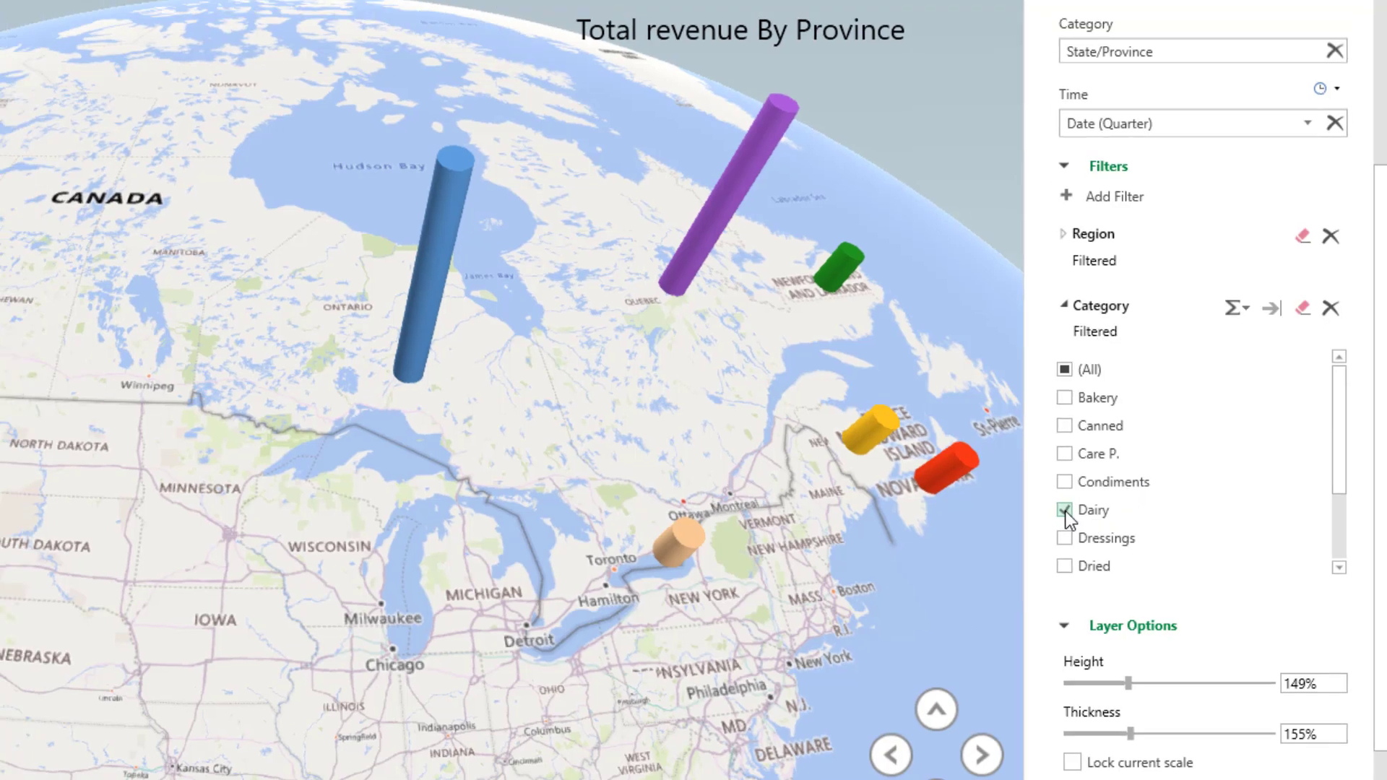
mouse_move(950, 478)
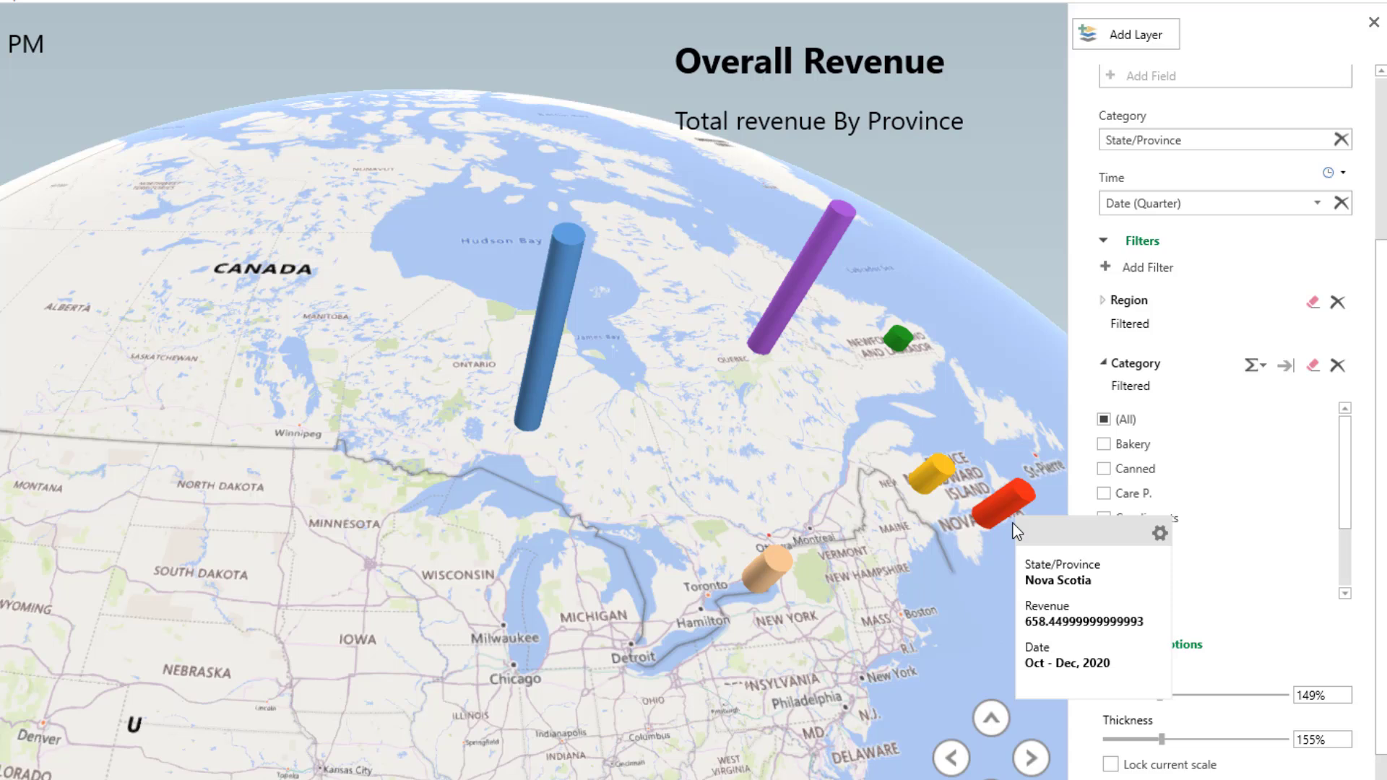
Step: Retitle the text box "Revenue from Dairy Products", describe it as "Central and Atlantic Regions", and widen it to fit the title on one line
double_click(831, 64)
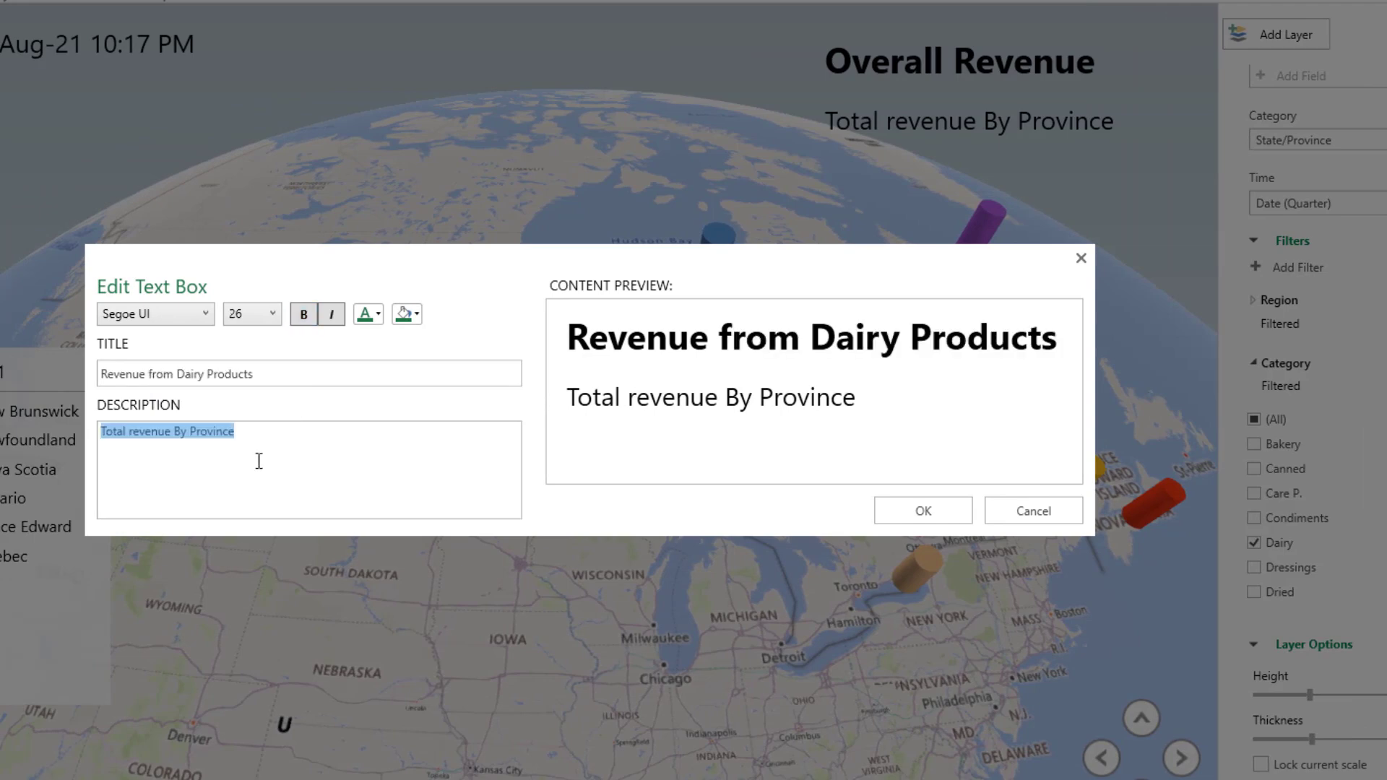
type("Central and Atlantic Regions")
left_click(924, 511)
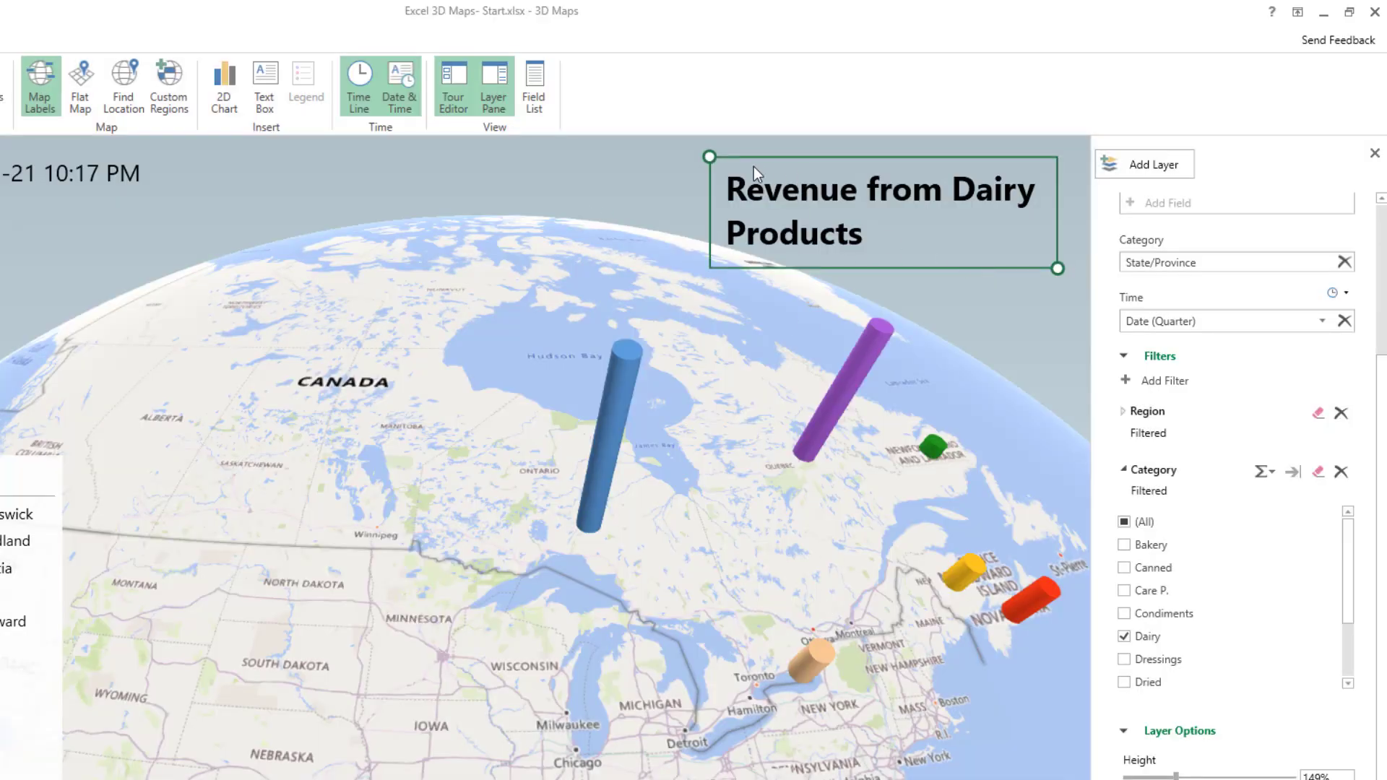
left_click_drag(709, 157, 561, 154)
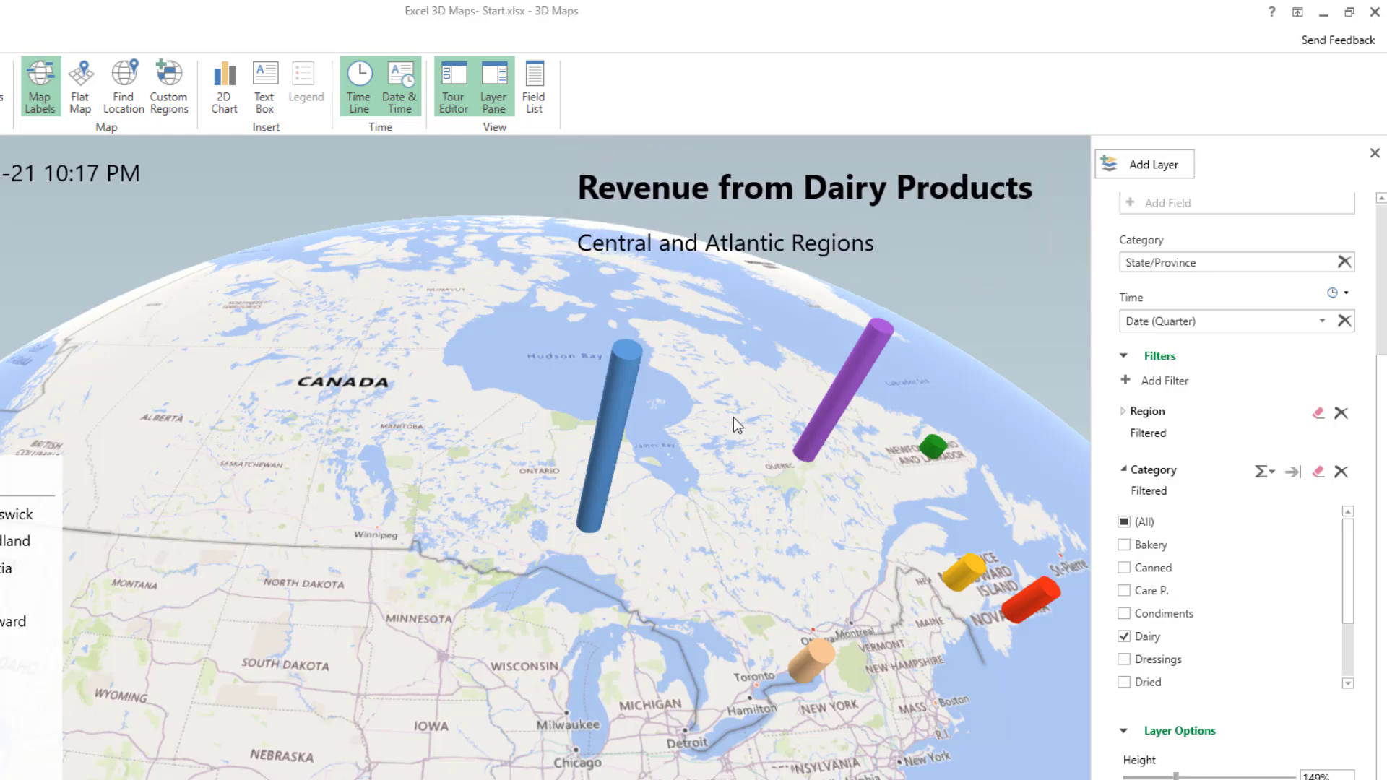
Step: Reframe Scene 2 on the Atlantic provinces and remove Date (Quarter) from the layer's time field
left_click_drag(843, 513, 530, 440)
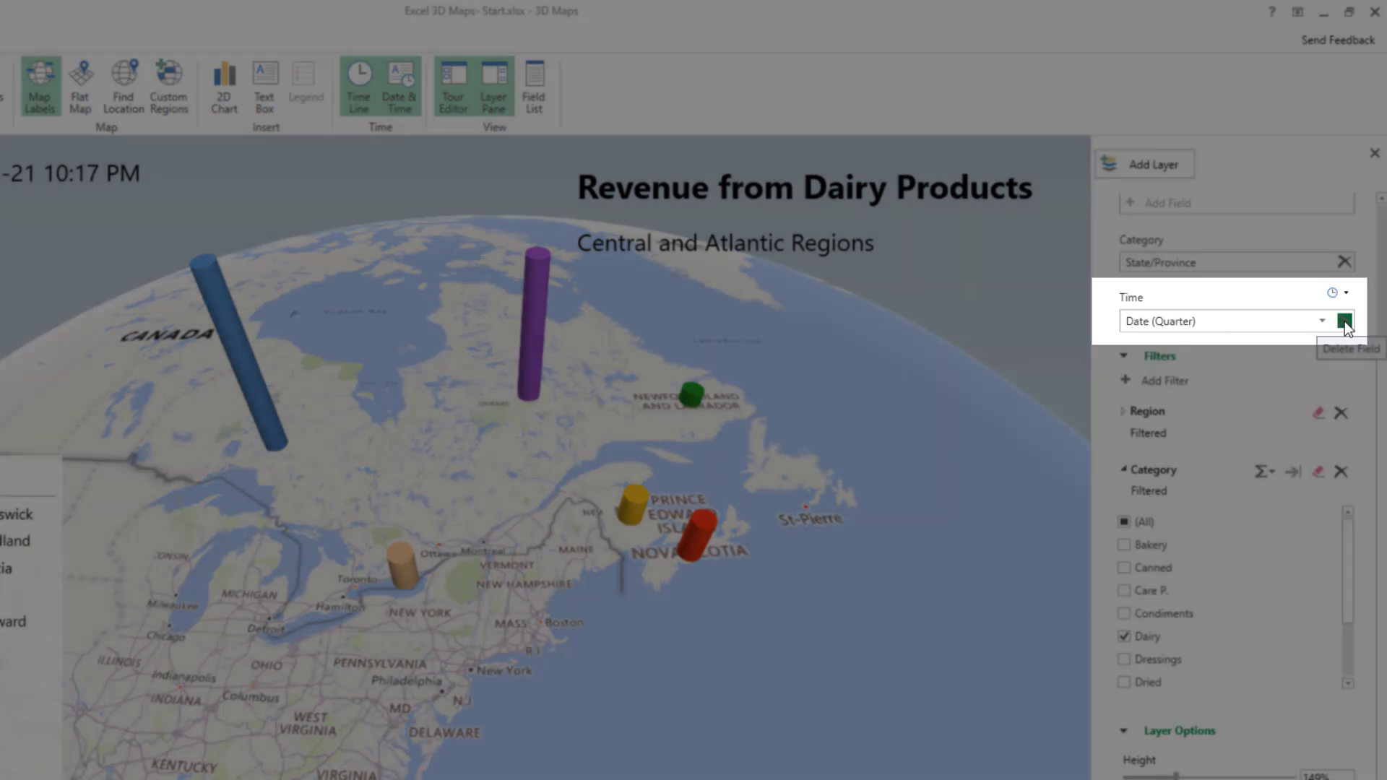
left_click(1345, 321)
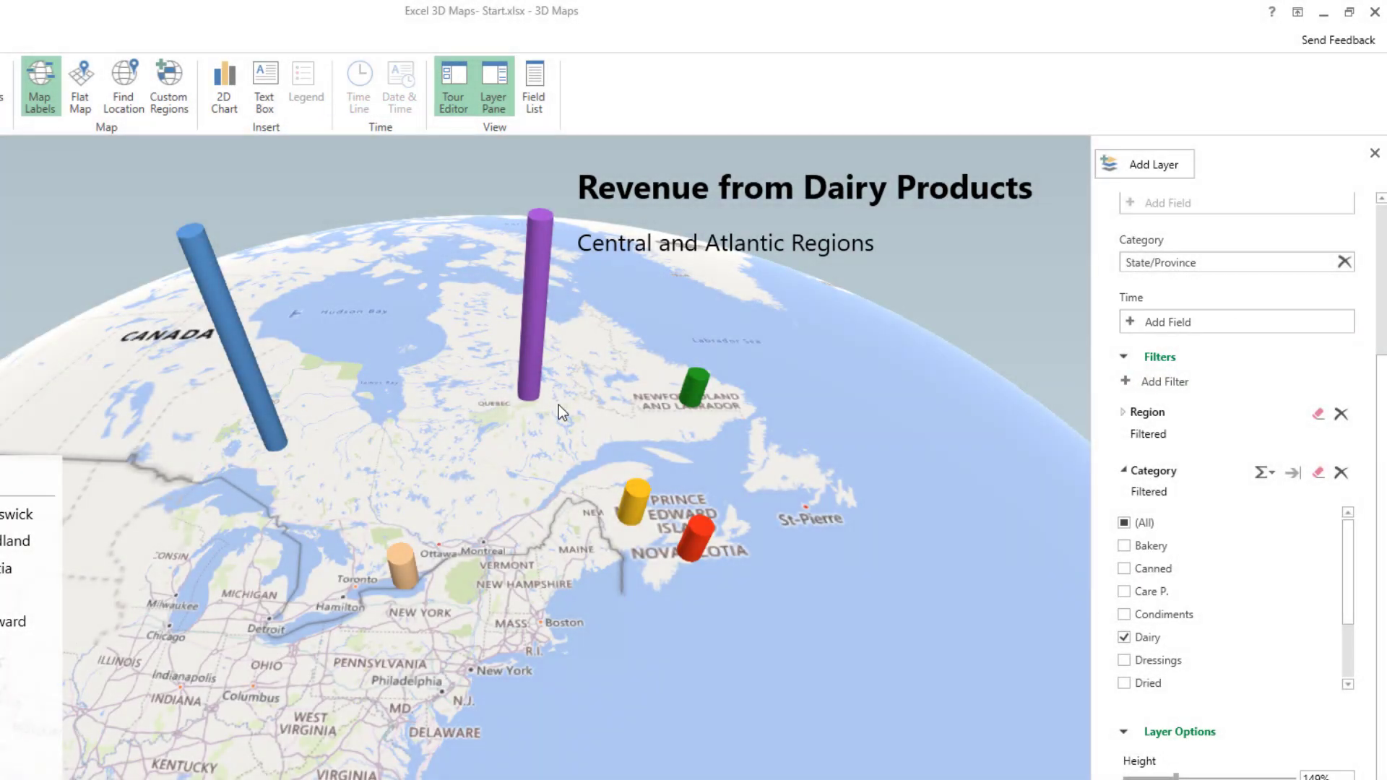
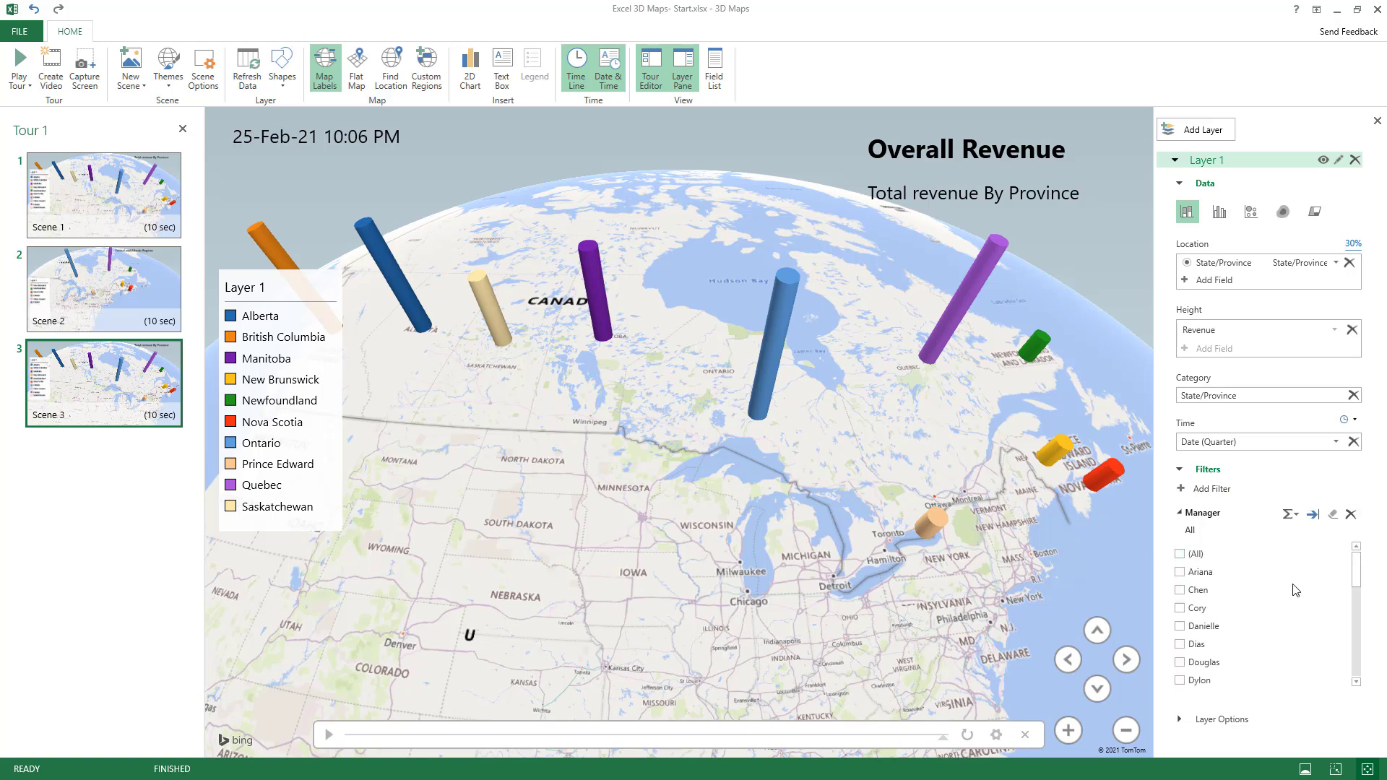
Step: Limit Scene 3's Manager filter to the two managers being compared
left_click(1181, 627)
scroll(1182, 633, "down", 1)
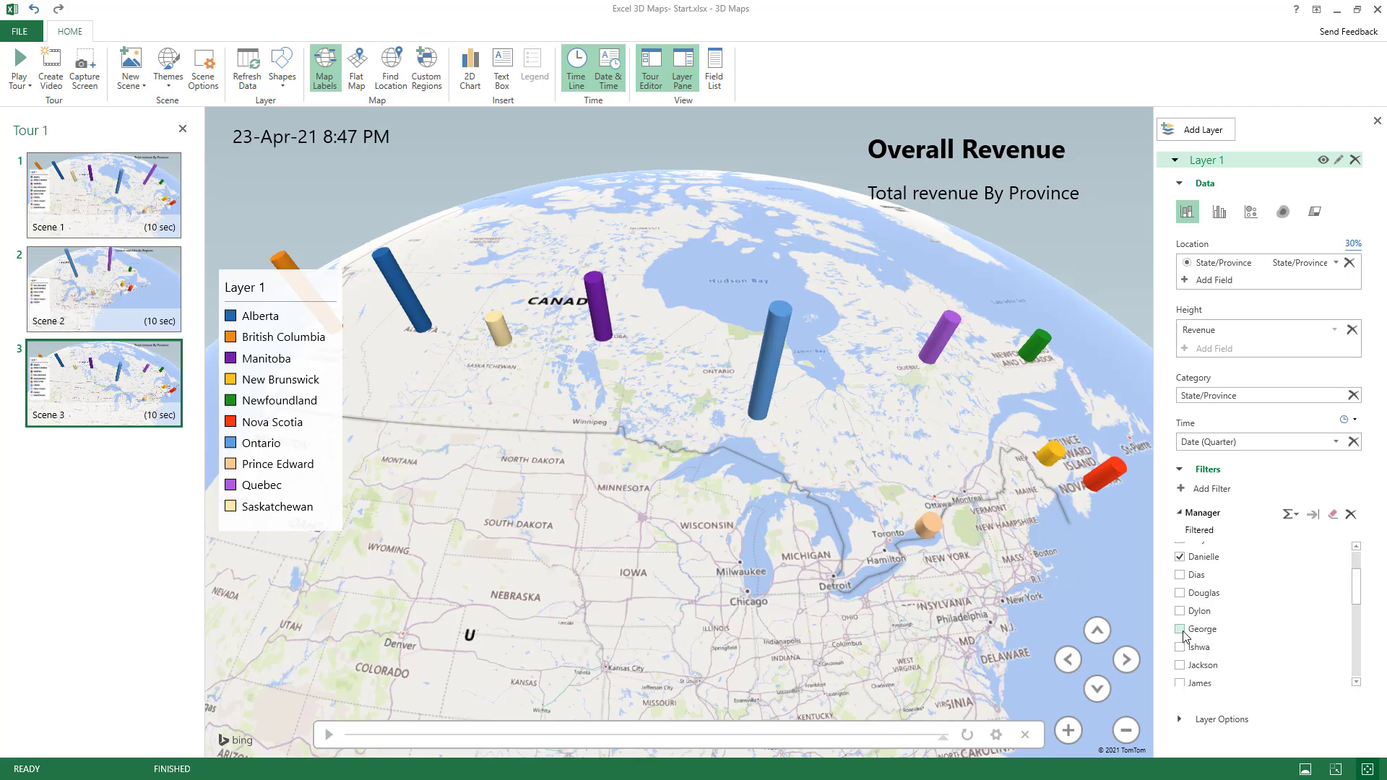
left_click(1181, 631)
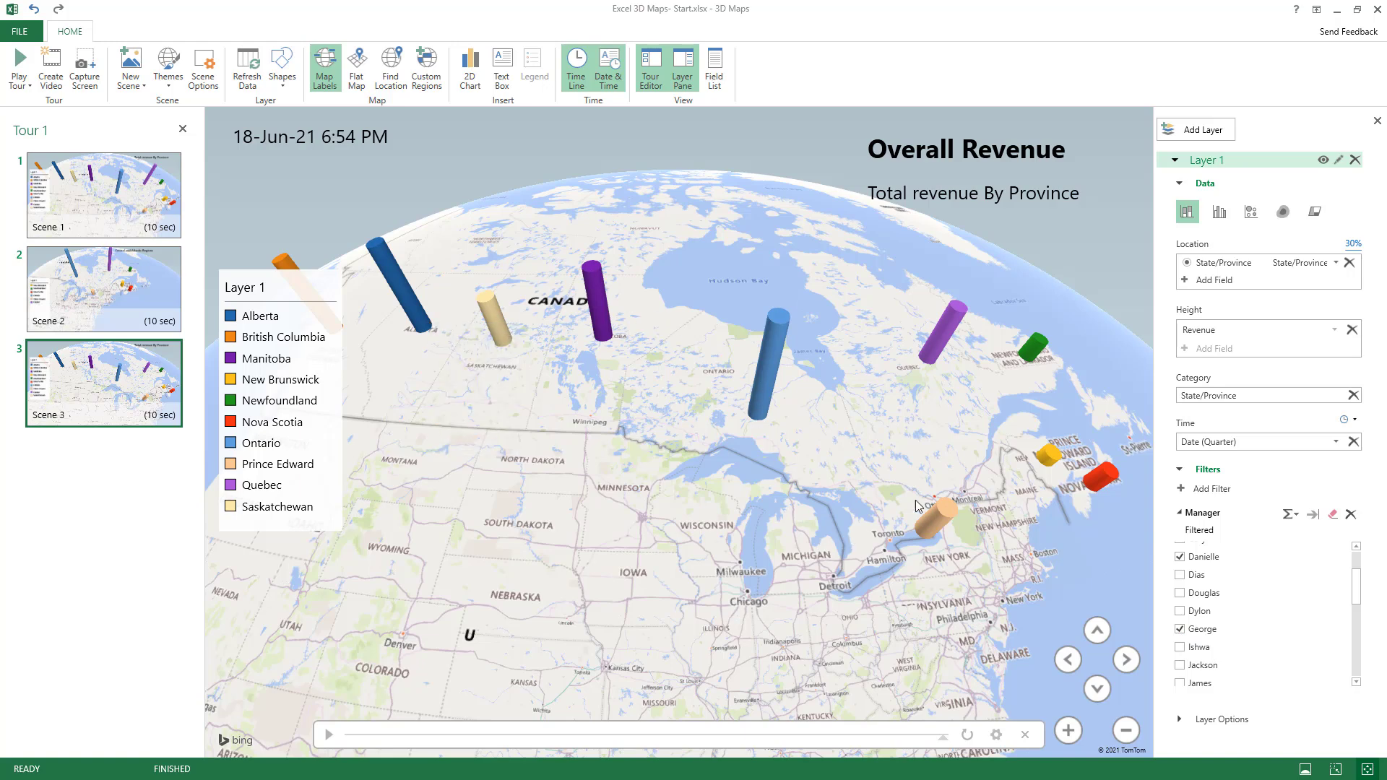
Step: Remove Scene 3's time field, replace its State/Province category with Manager, and inspect both segments of Ontario's column
left_click(1353, 443)
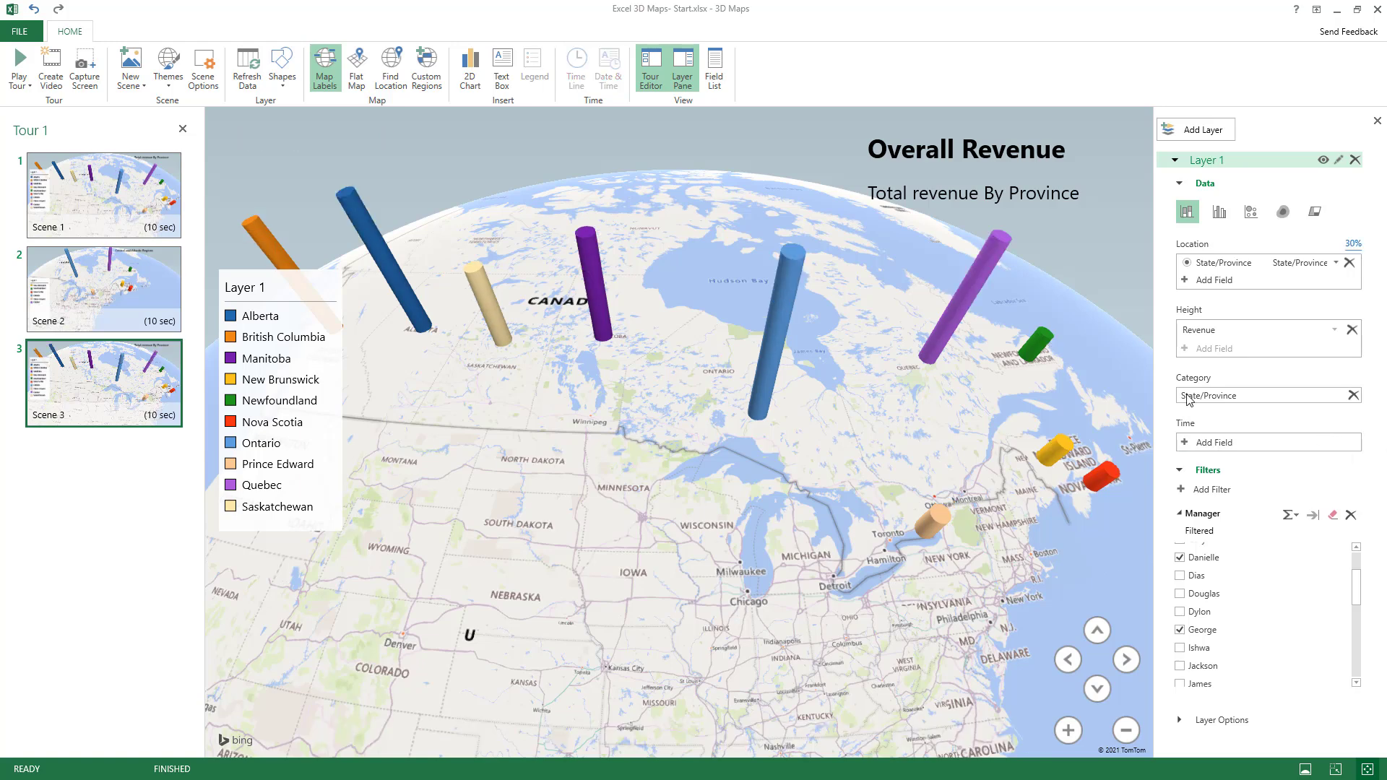
left_click(1354, 395)
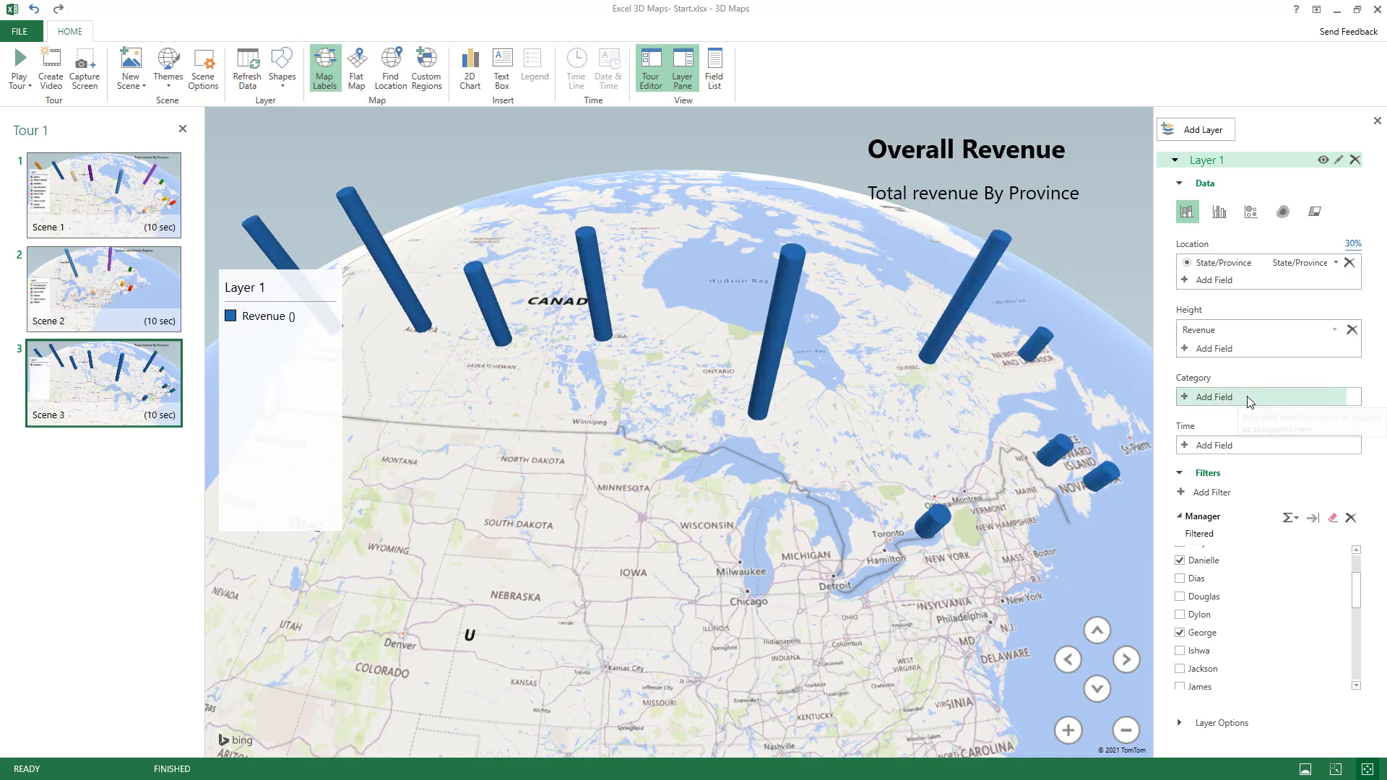
left_click(1187, 399)
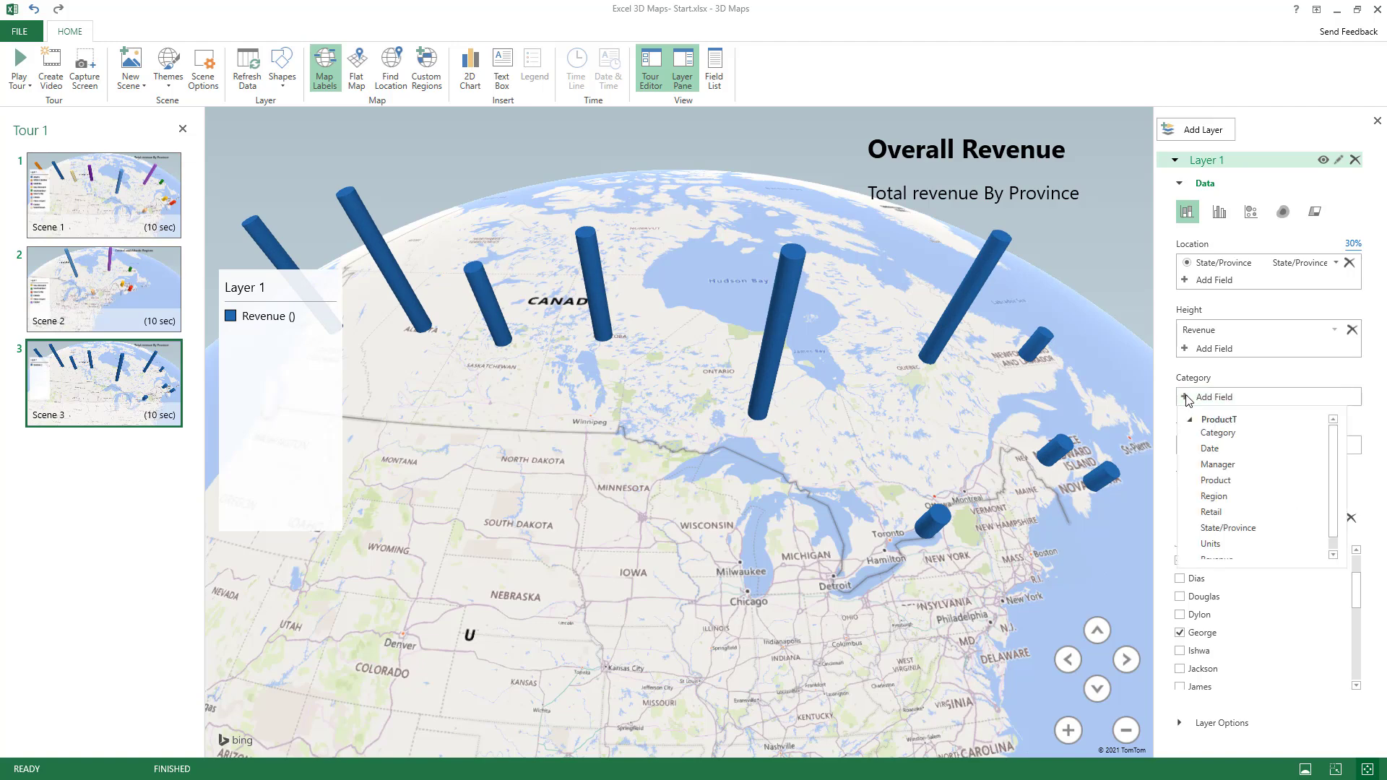
left_click(1229, 466)
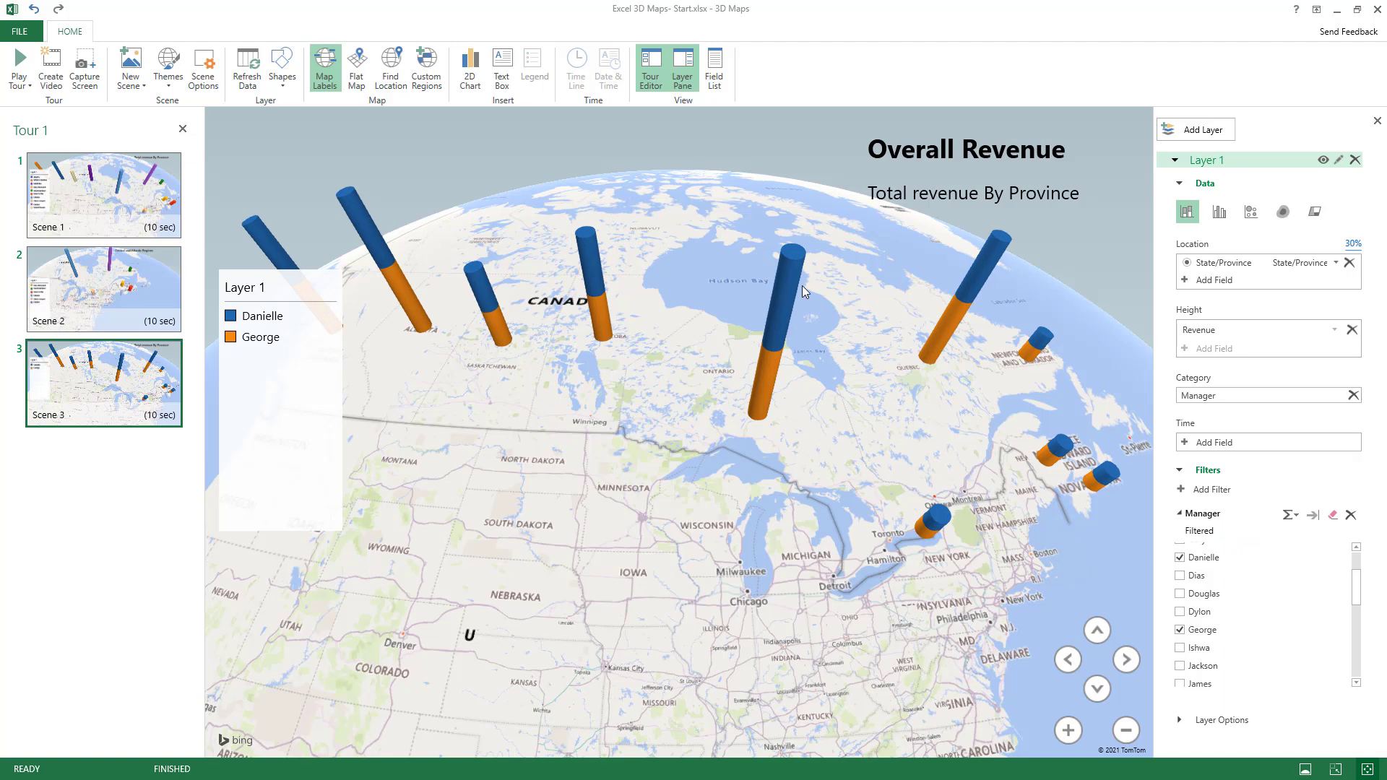
mouse_move(793, 292)
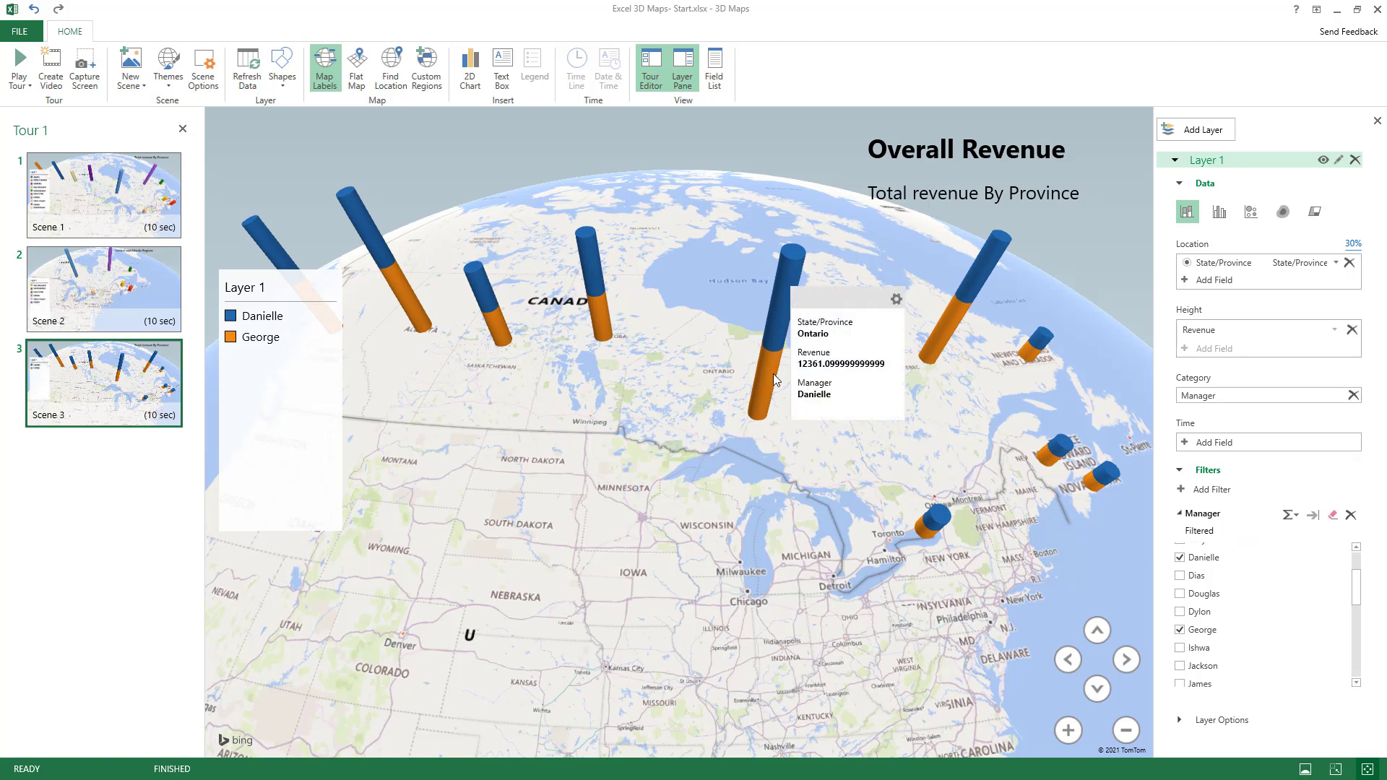
mouse_move(769, 376)
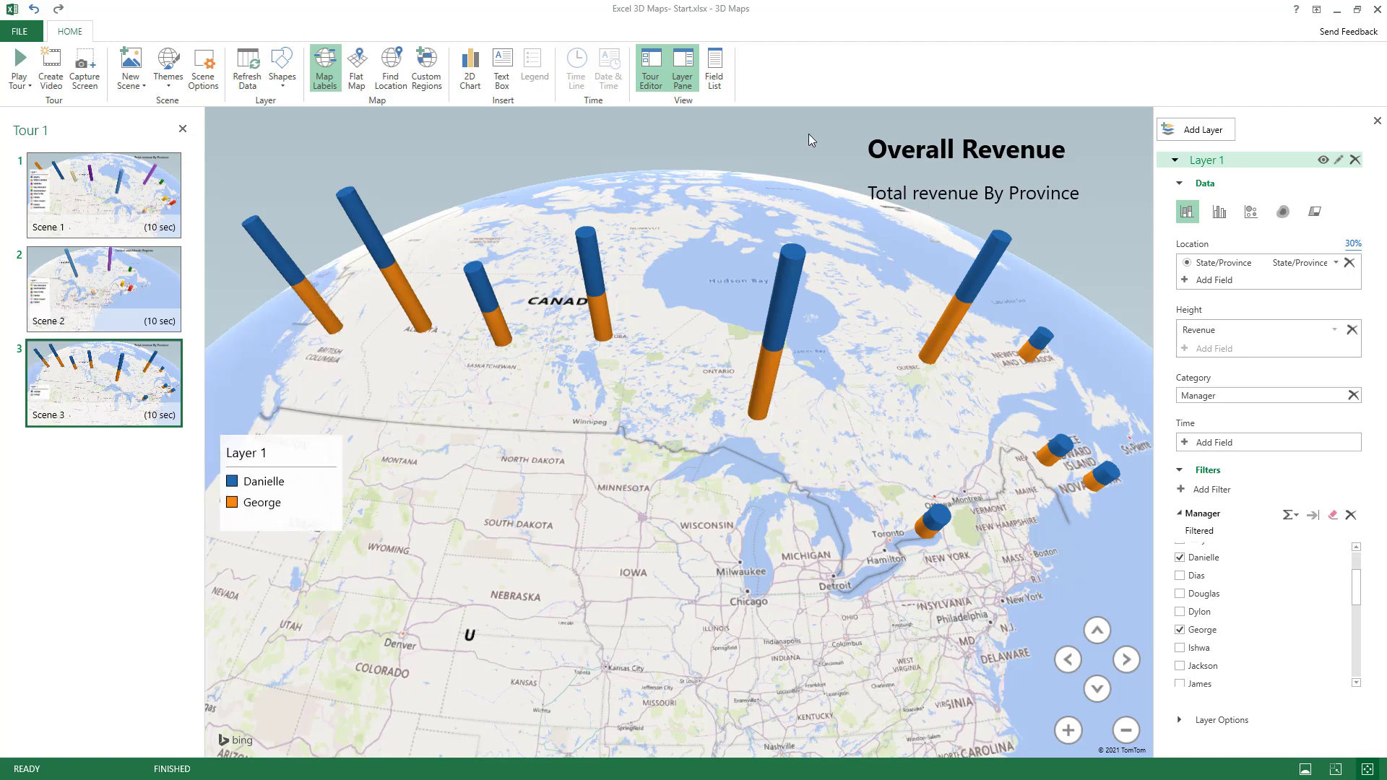
Step: Retitle Scene 3's text box "Comparing Revenue", describe it with the two managers' first names, and try the flat map view
double_click(940, 142)
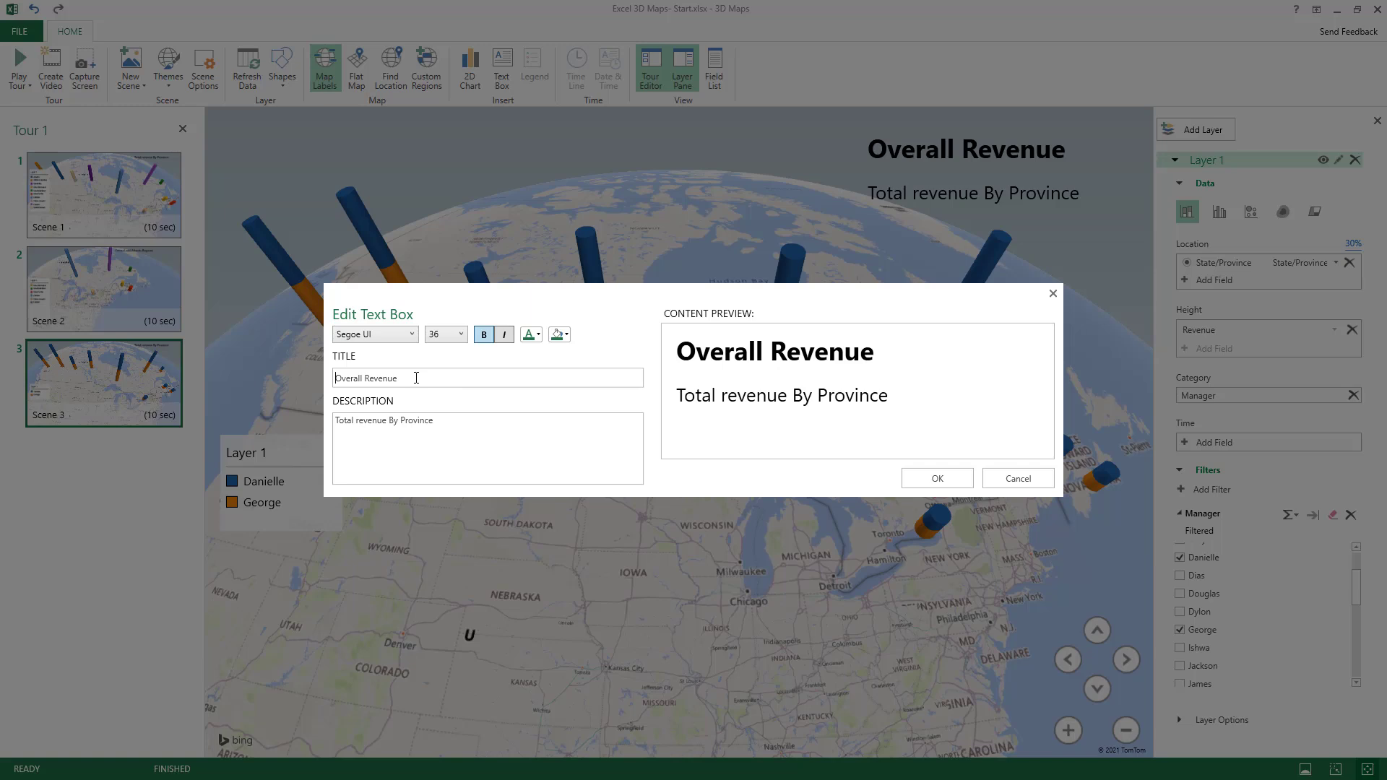
left_click_drag(367, 378, 334, 380)
type("Comparin")
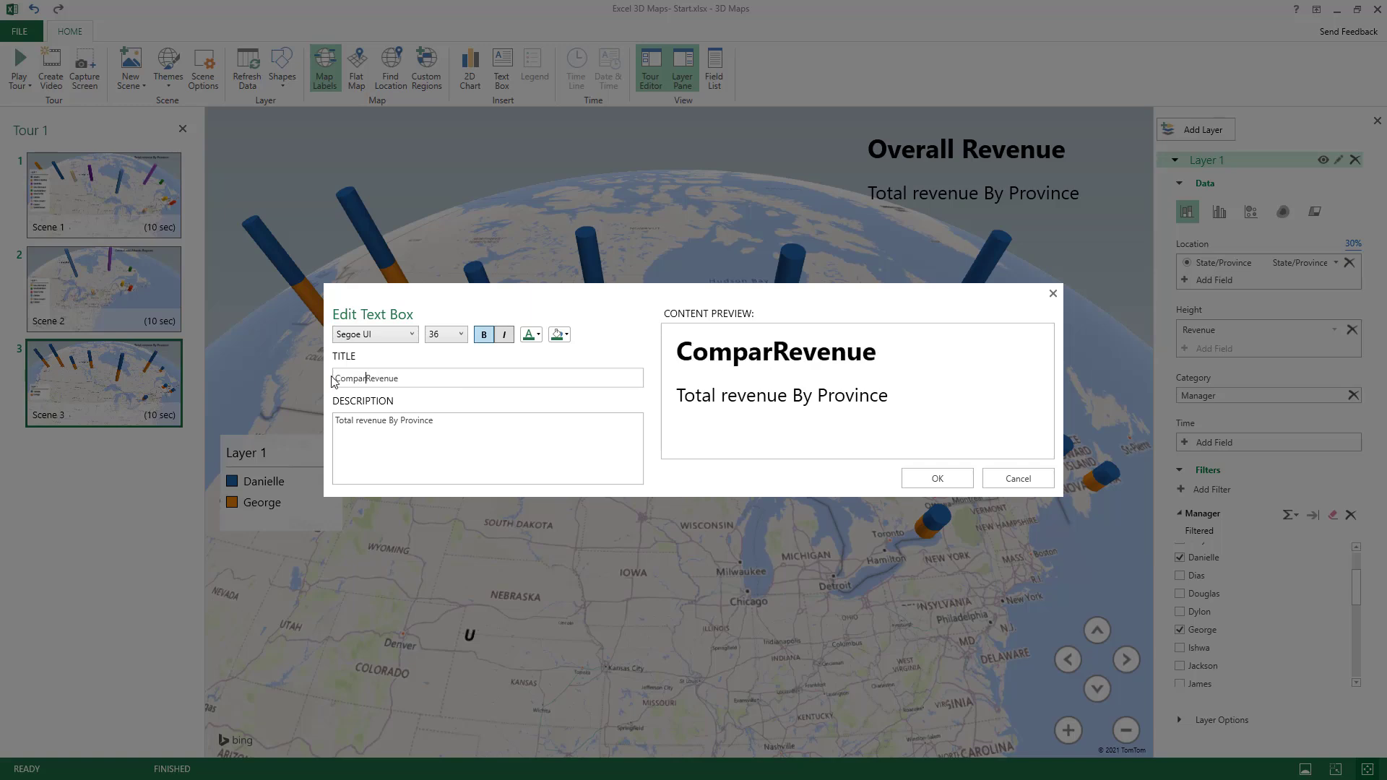
type("g")
left_click_drag(433, 421, 327, 426)
type("Danielle ")
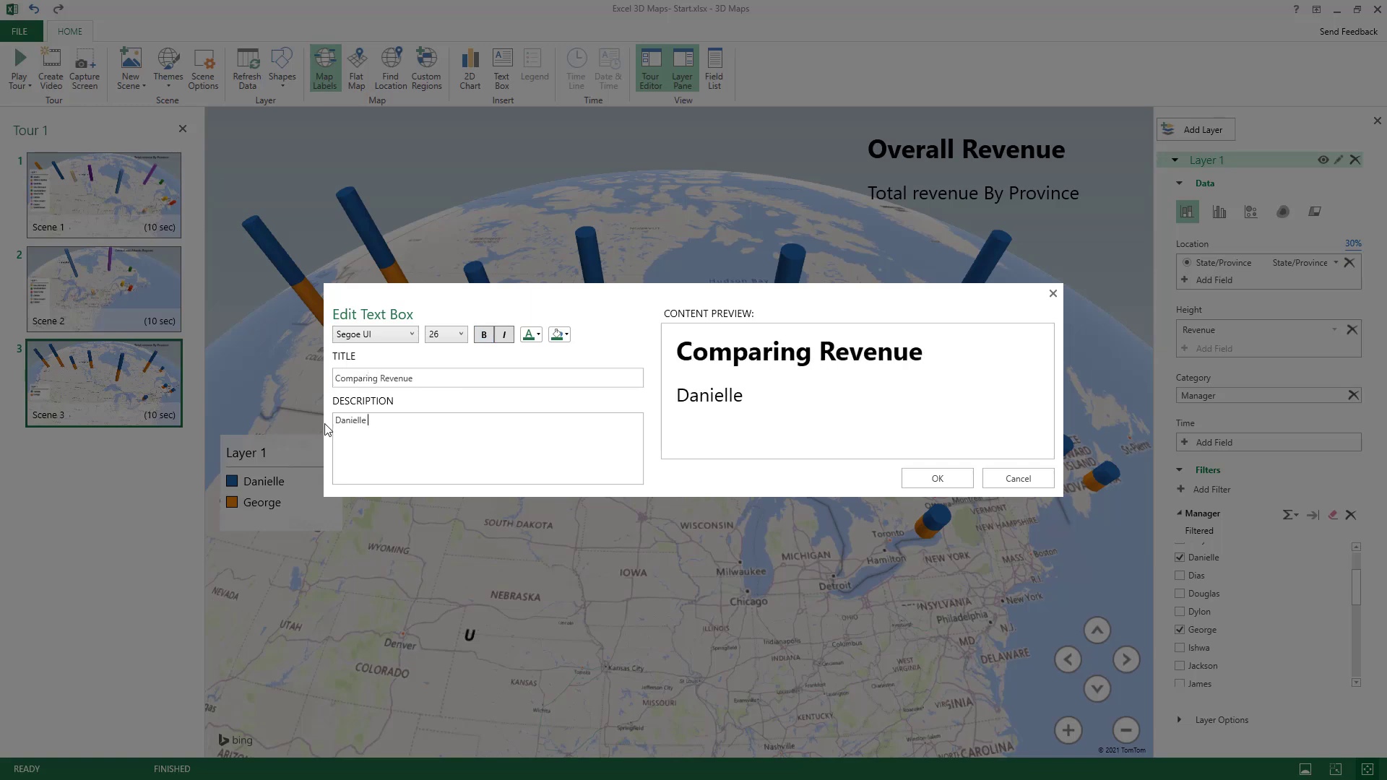
type("and George")
left_click(929, 480)
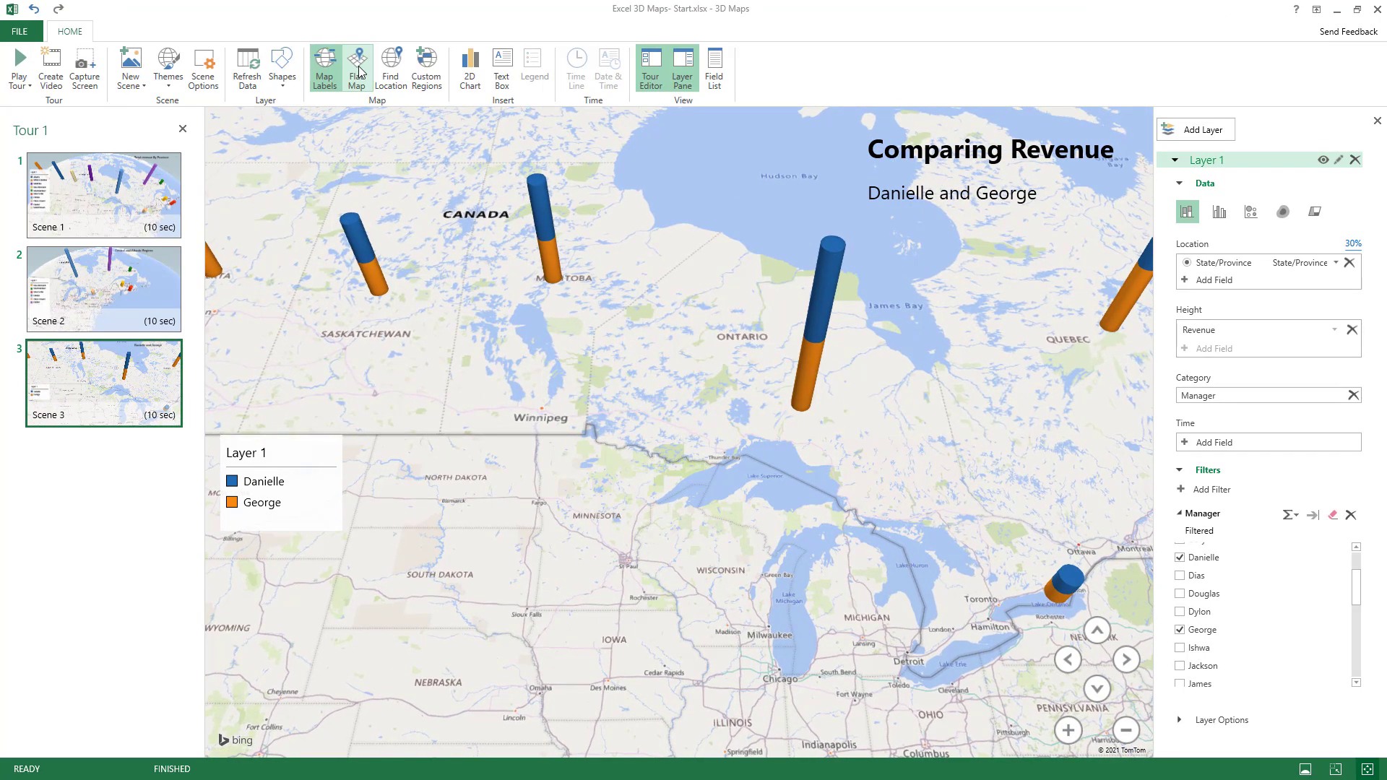
left_click(359, 70)
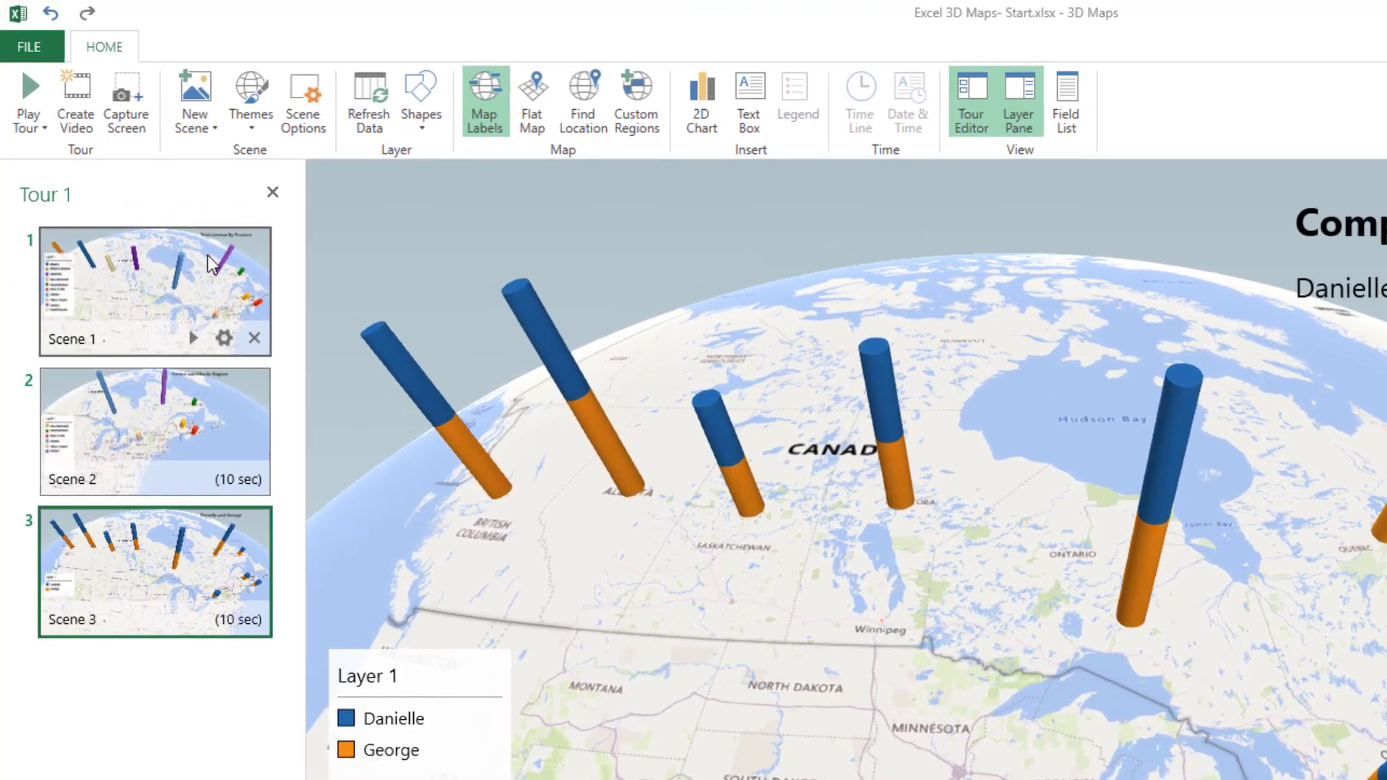
Step: Set Scene 1's effect to Circle in its scene options
left_click(143, 176)
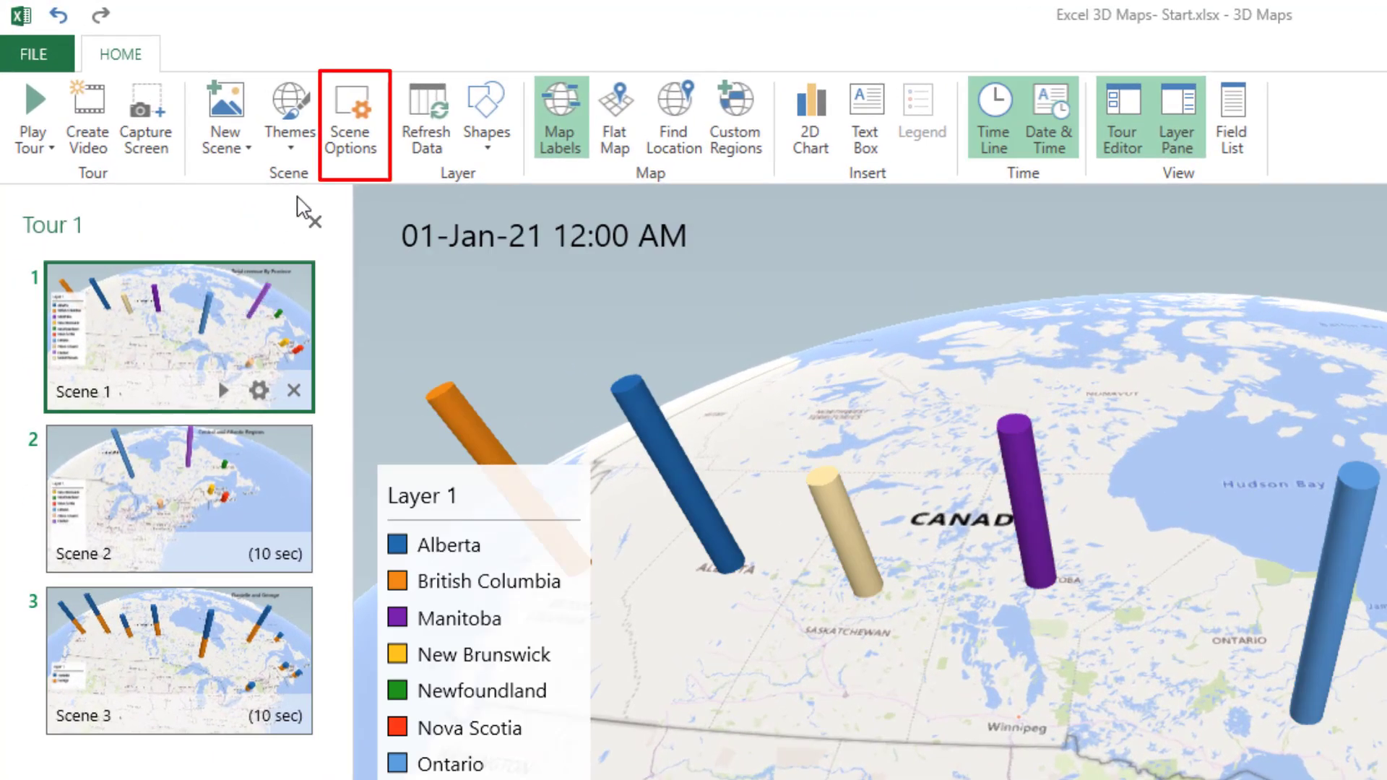
left_click(357, 127)
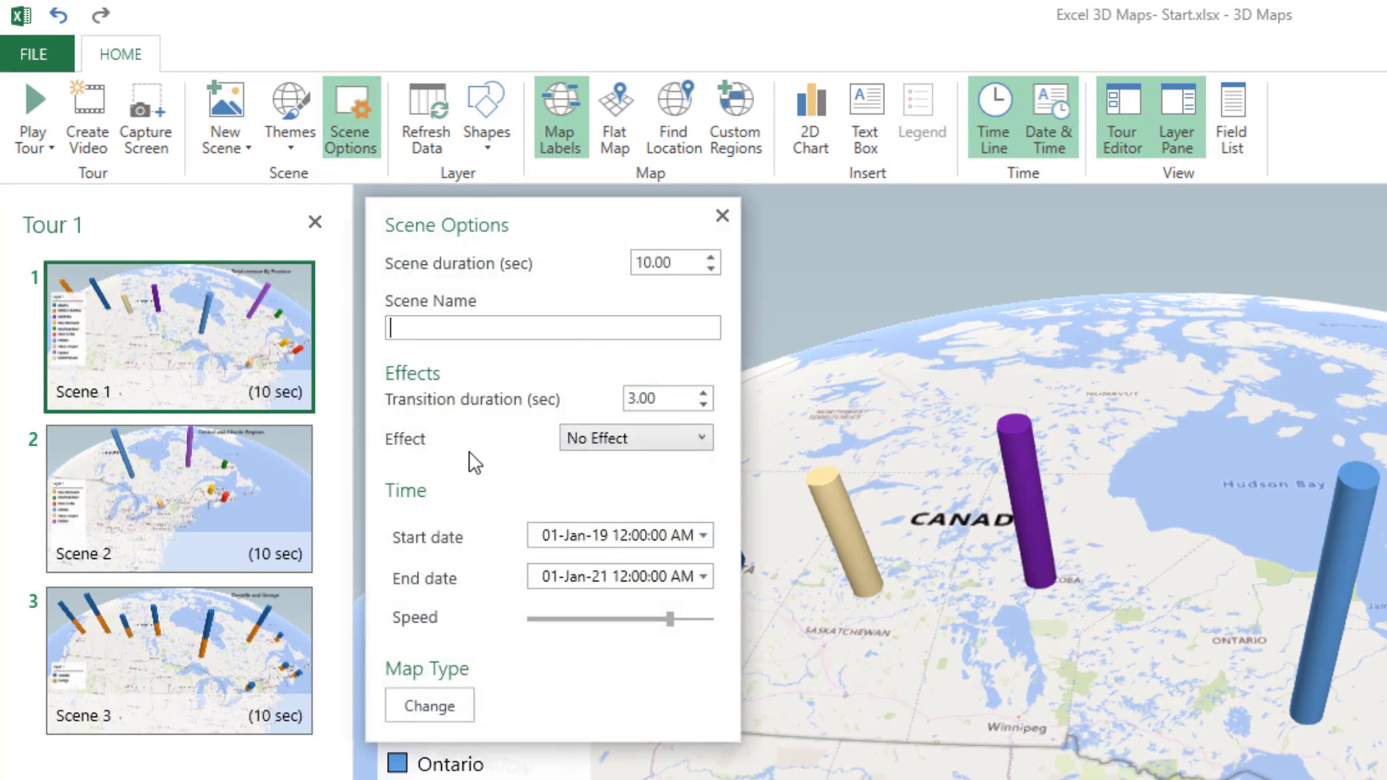
left_click(702, 438)
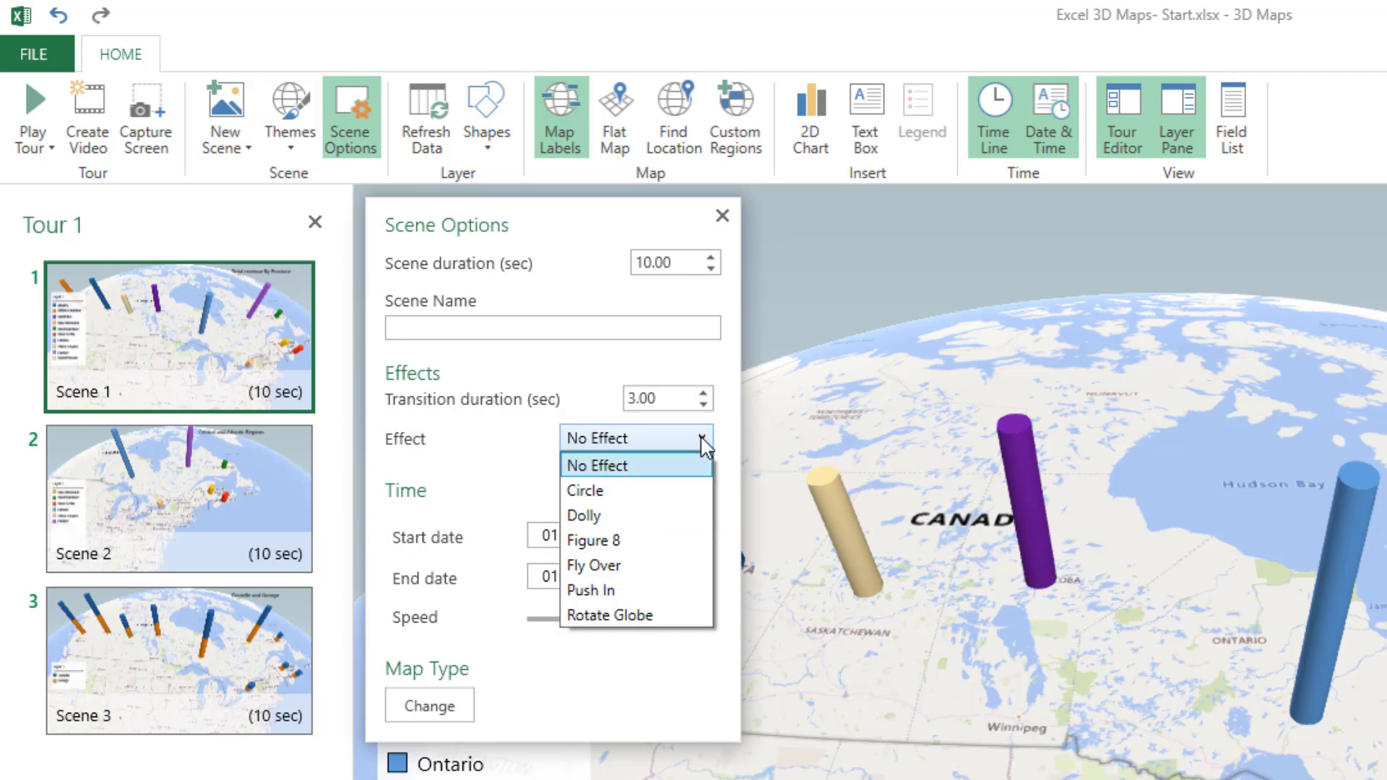
left_click(587, 493)
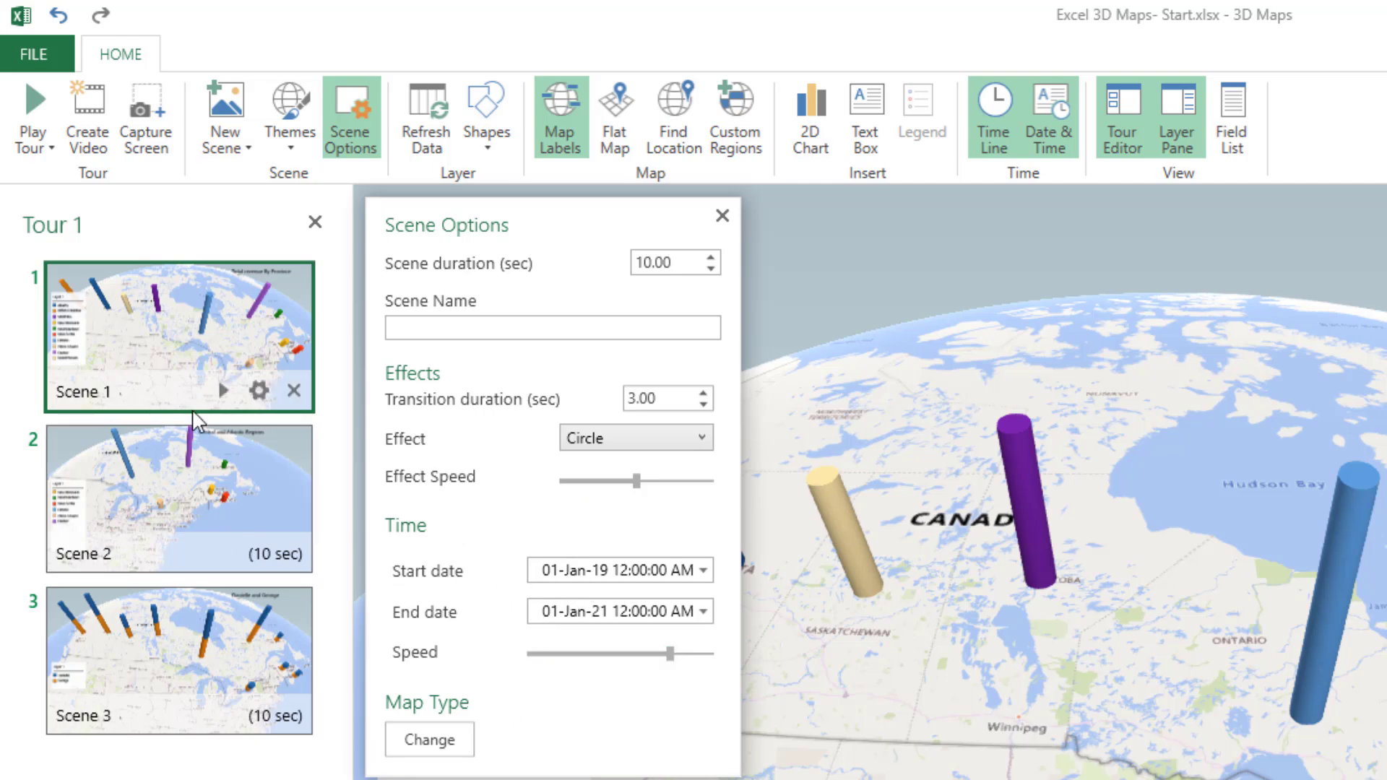
Step: Set Scene 2's effect to Push In
left_click(217, 455)
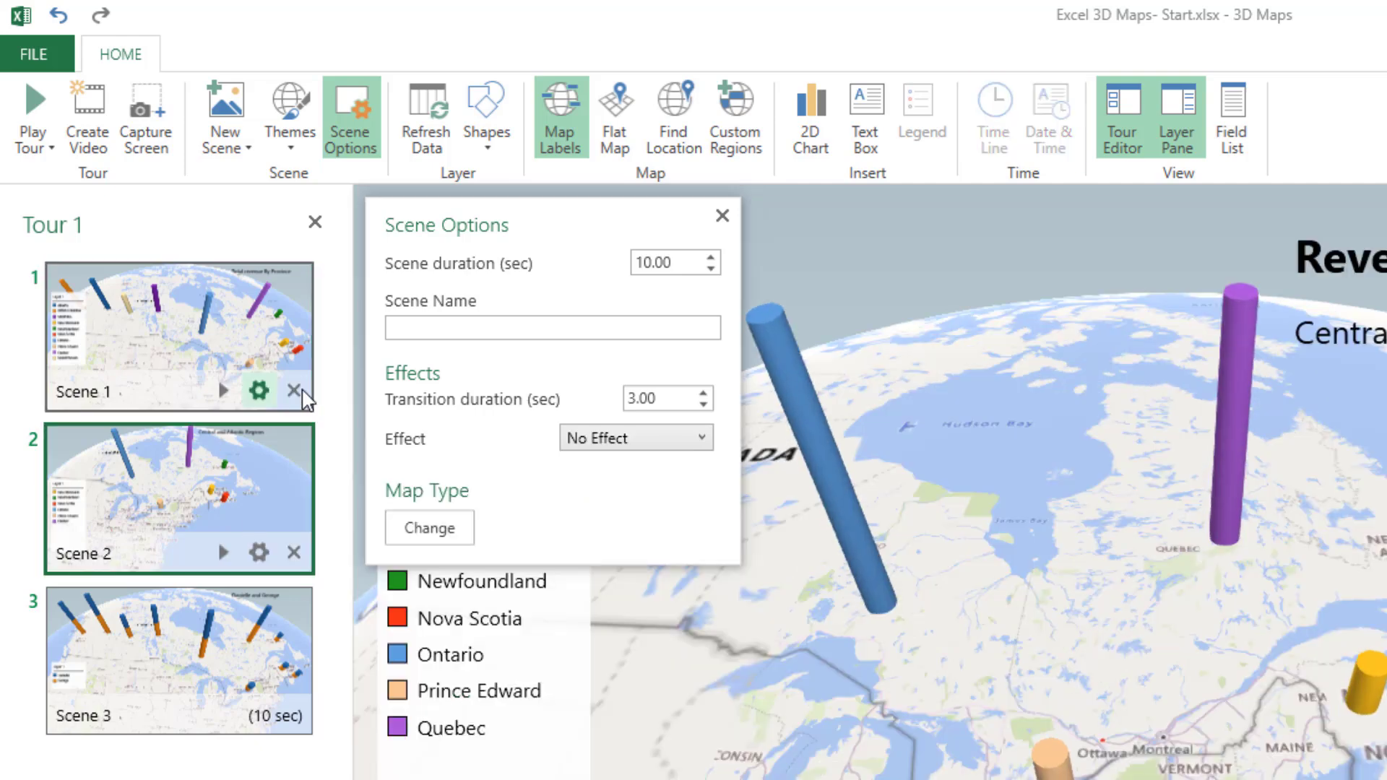
left_click(702, 438)
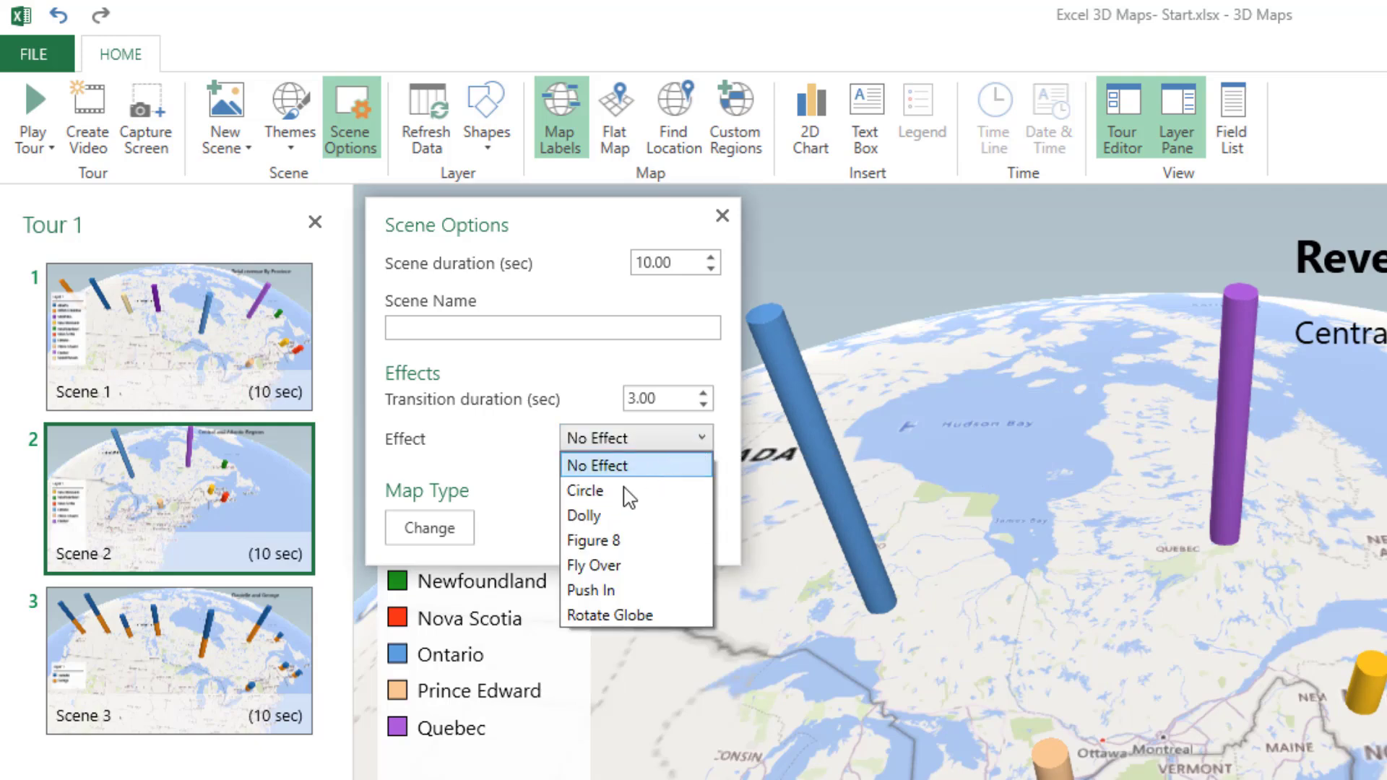
left_click(591, 589)
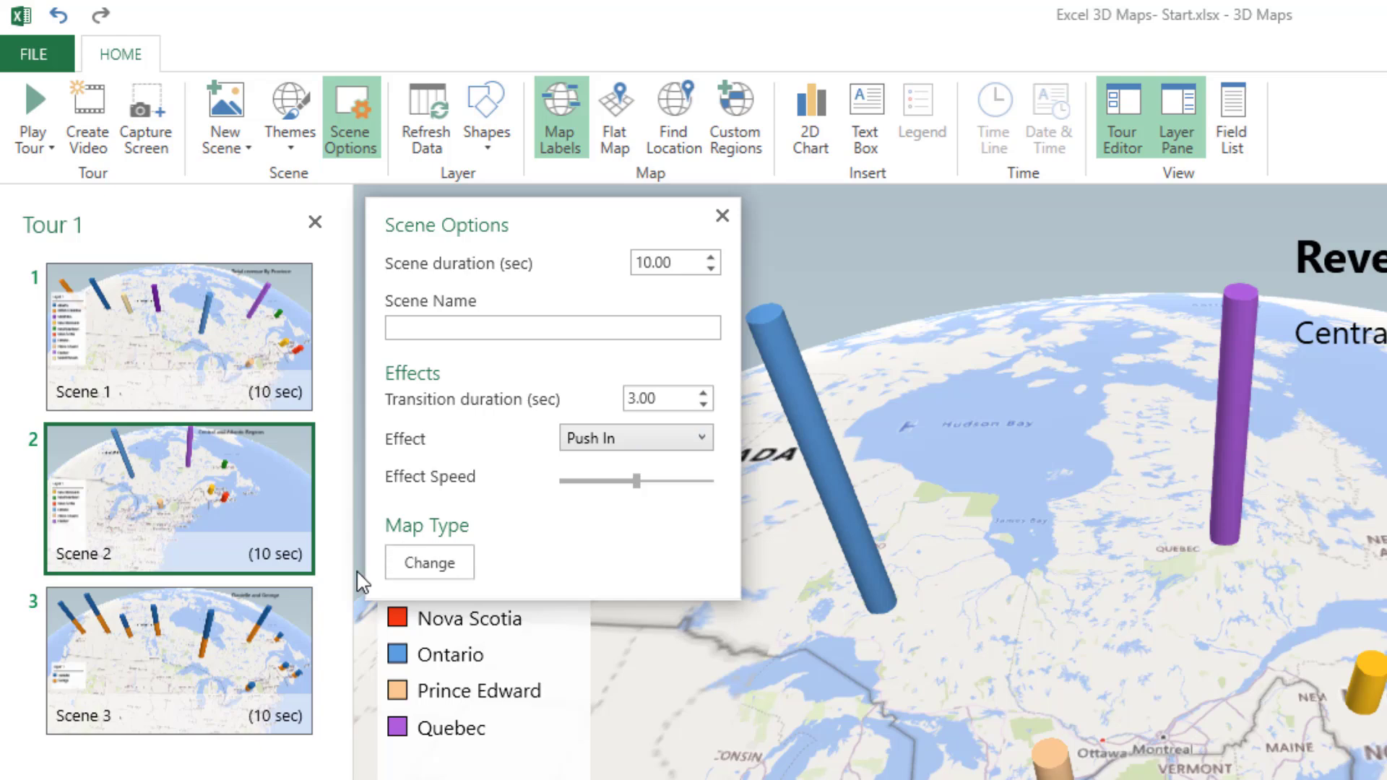
Step: Set Scene 3's effect to Rotate Globe and close the scene options
left_click(219, 659)
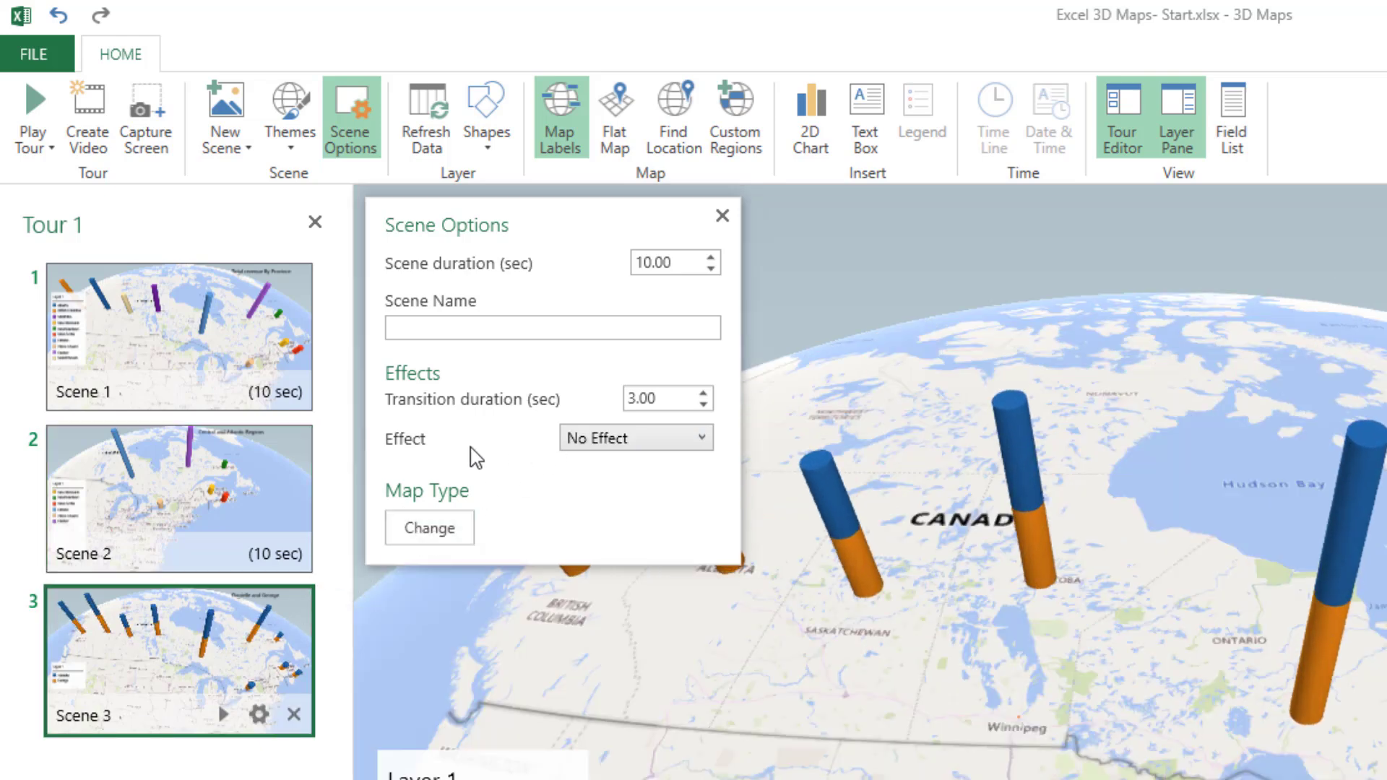
left_click(699, 438)
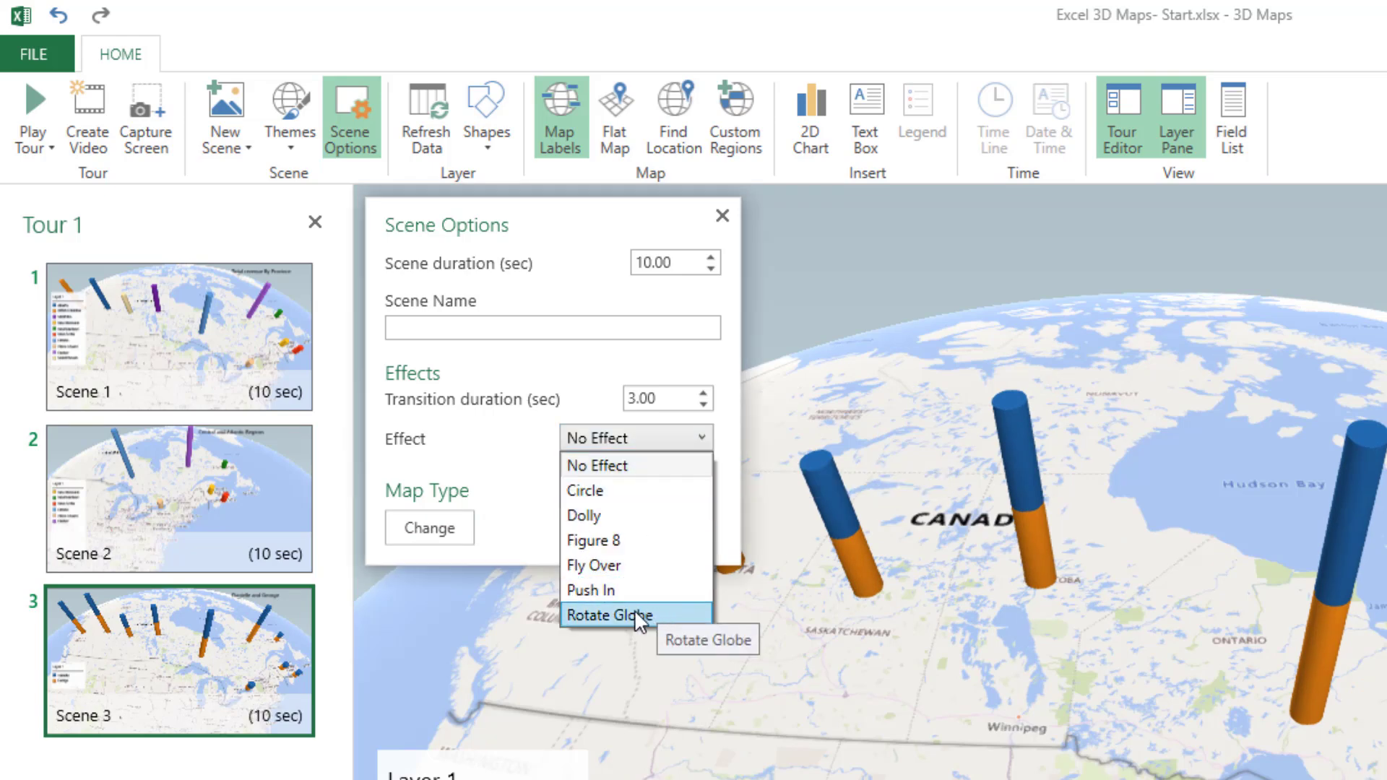
left_click(635, 616)
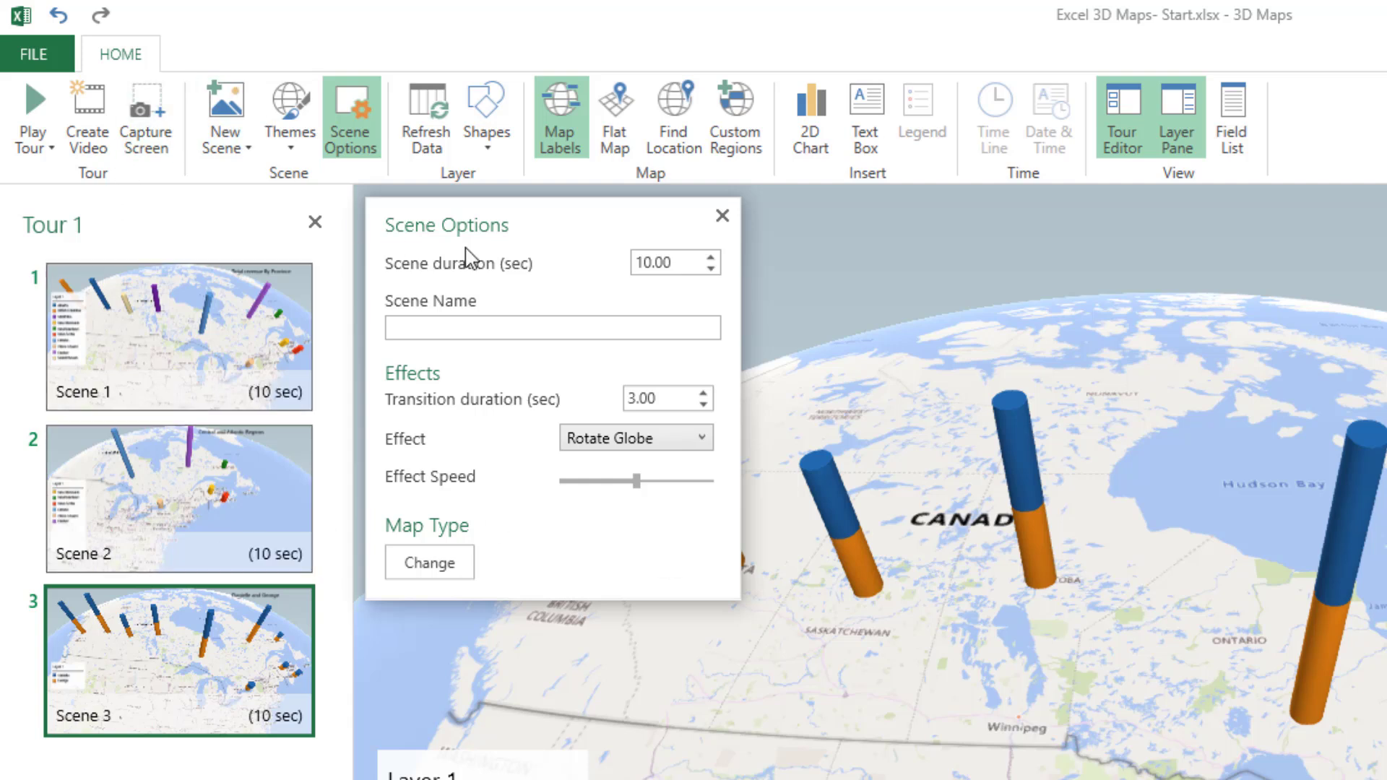
left_click(727, 218)
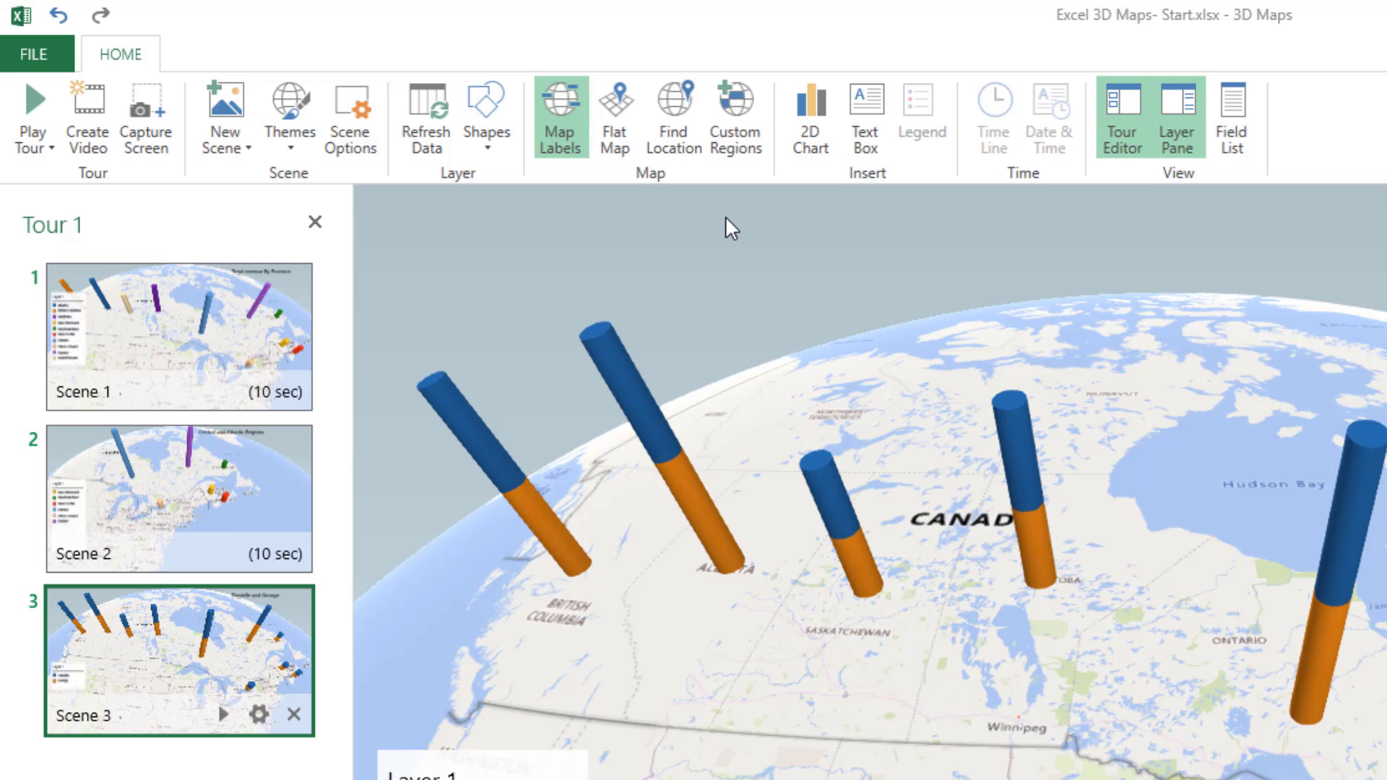
Step: Play the full tour to preview the scene effects, and exit playback at the end
left_click(28, 106)
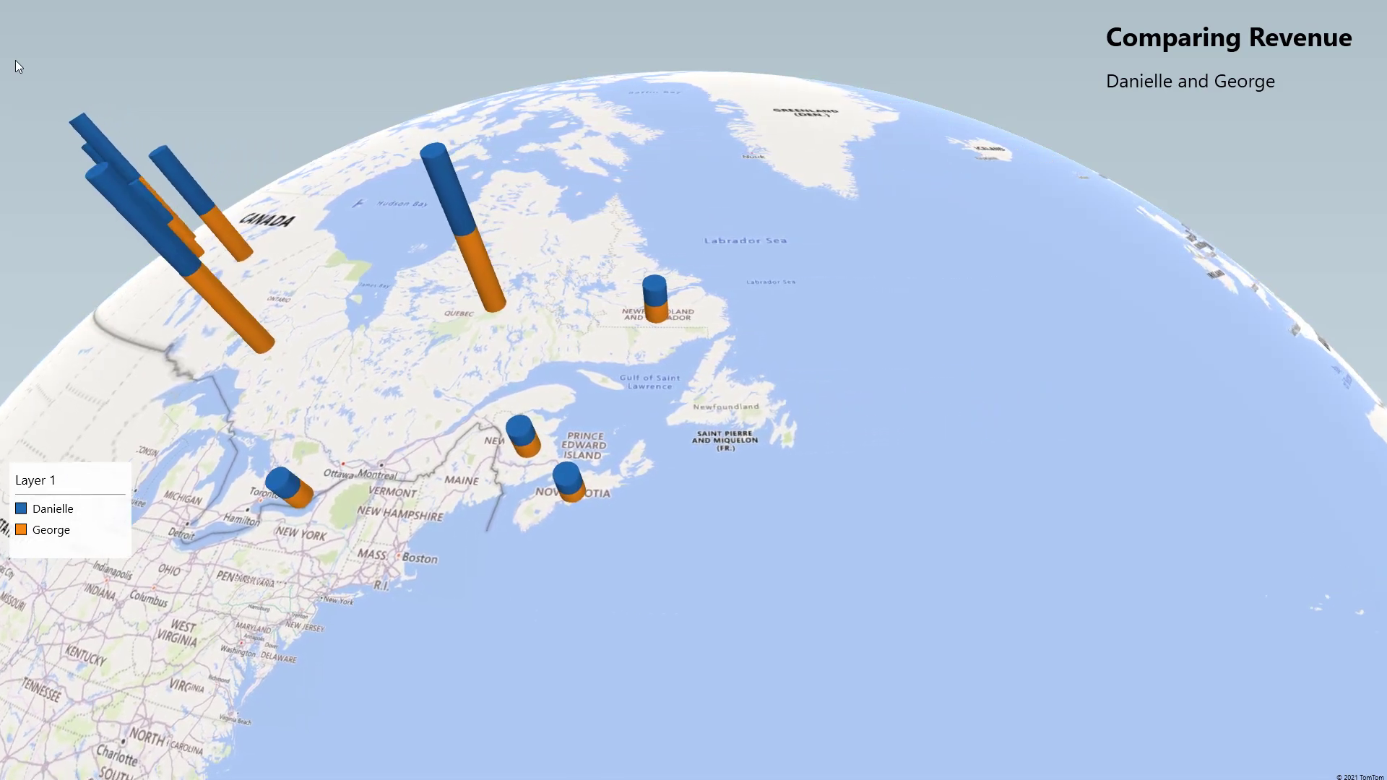
mouse_move(241, 175)
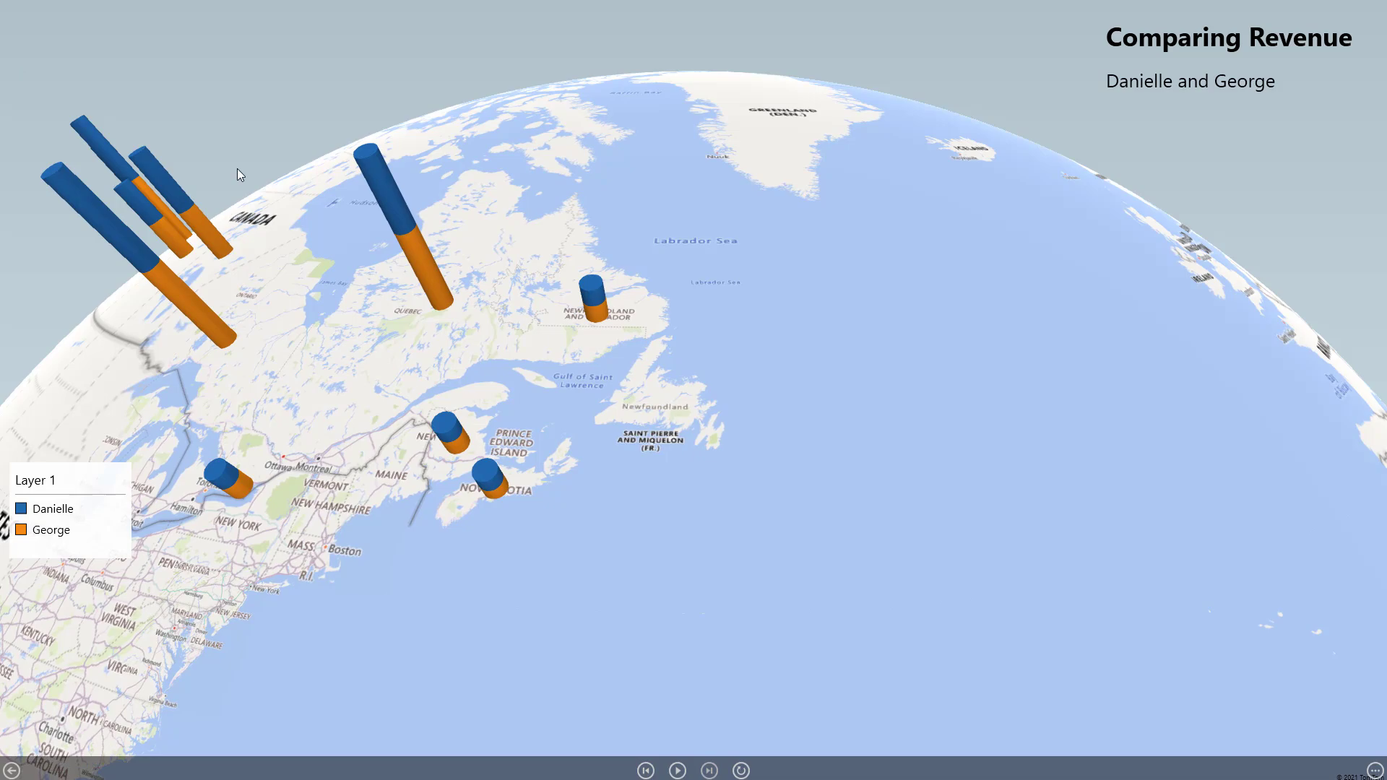
key("Escape")
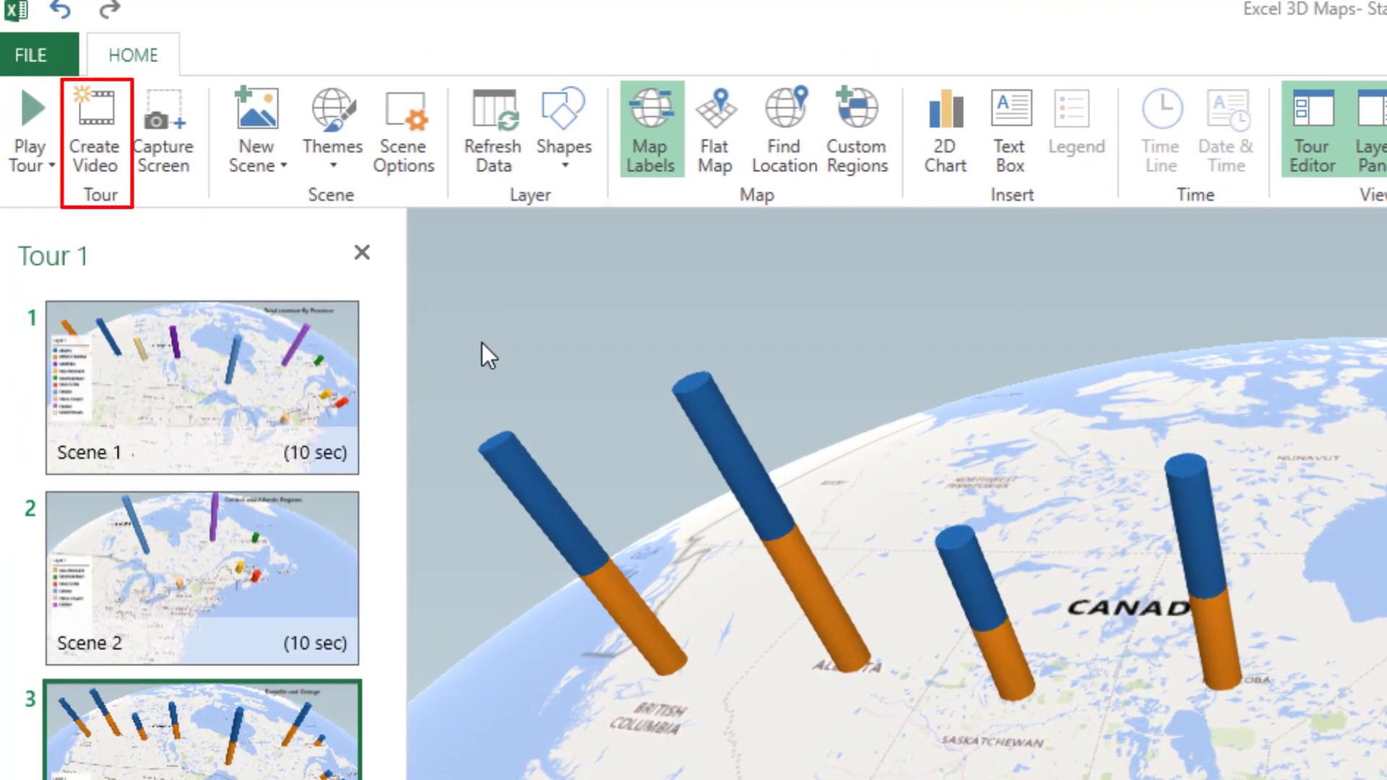
Step: Export the tour as Tour 1.mp4 in the Videos folder at Computers & Tablets quality, with "Easy Lemon 60 Second - Kevin MacLeod.mp3" as soundtrack
left_click(94, 140)
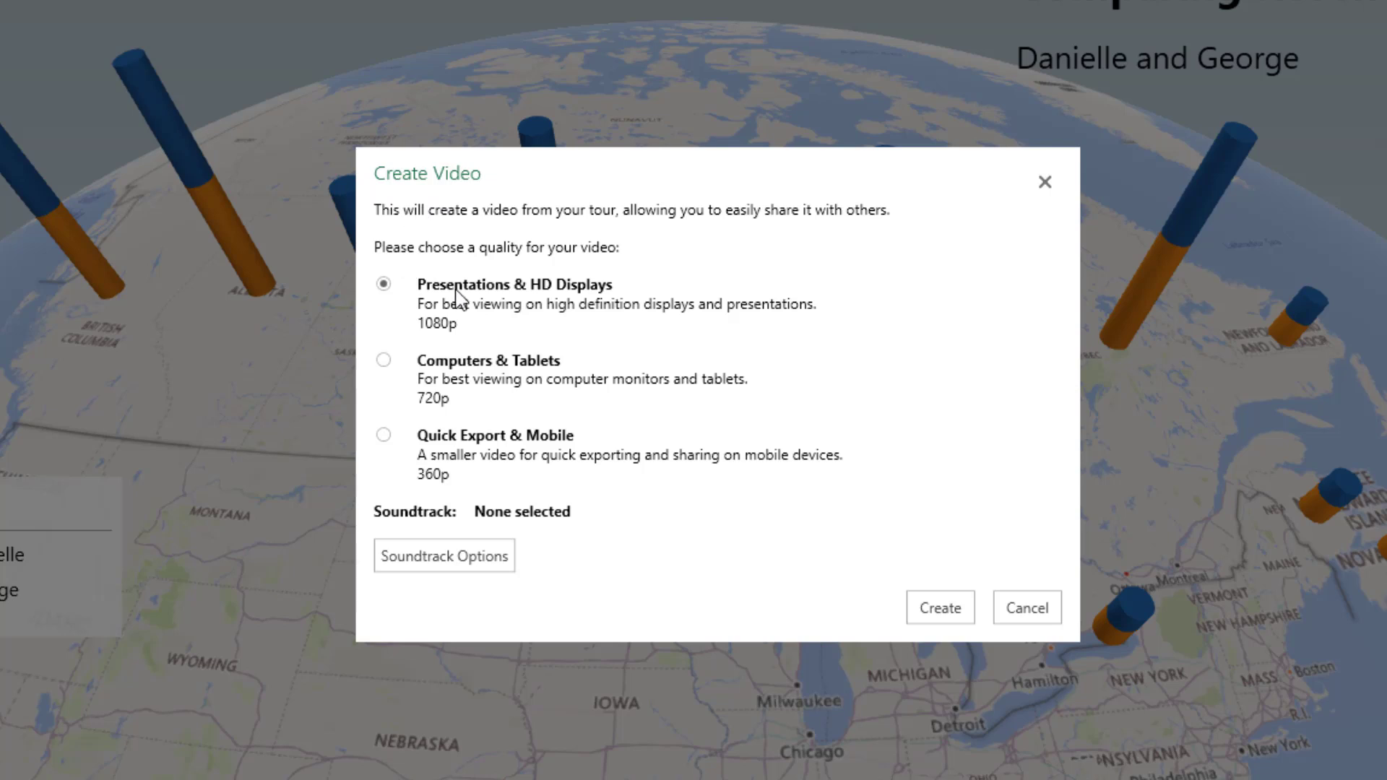
left_click(385, 360)
left_click(462, 558)
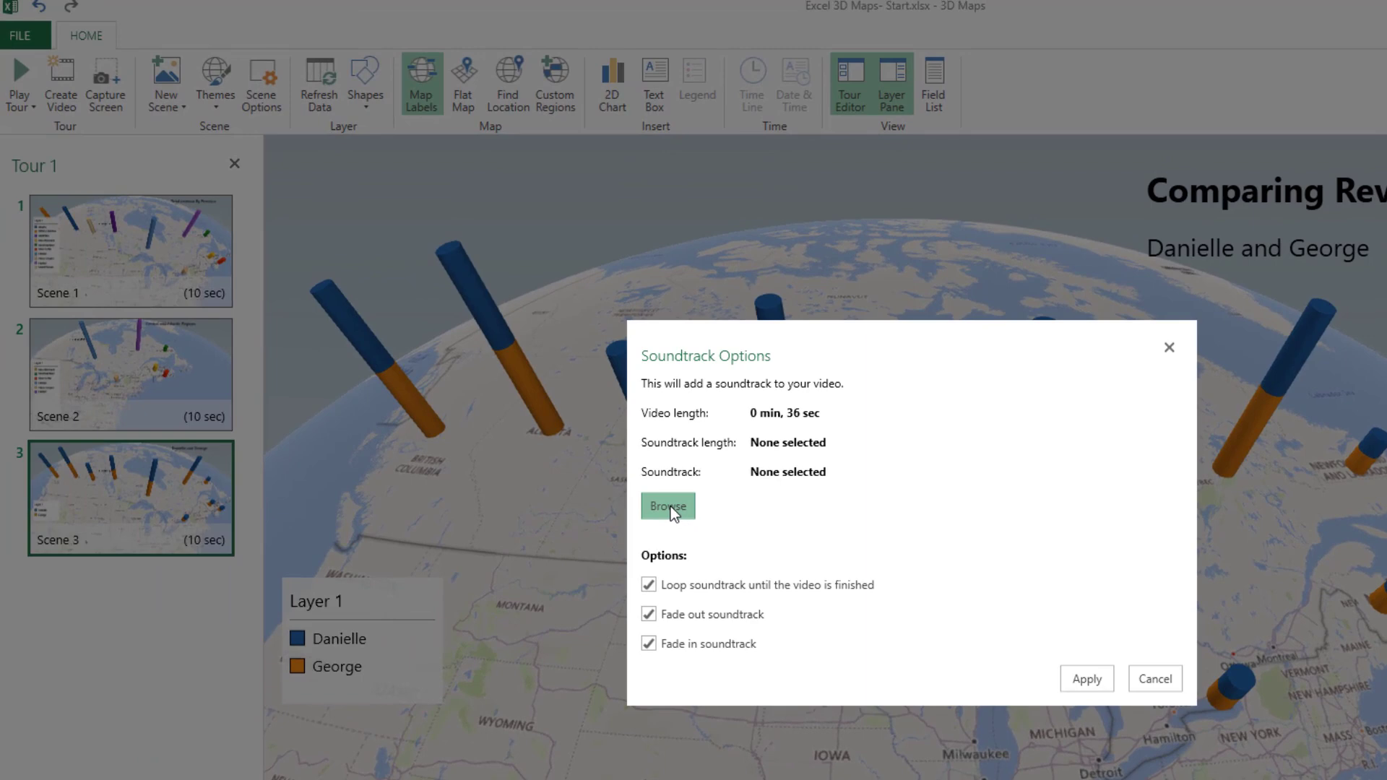
left_click(589, 471)
left_click(682, 434)
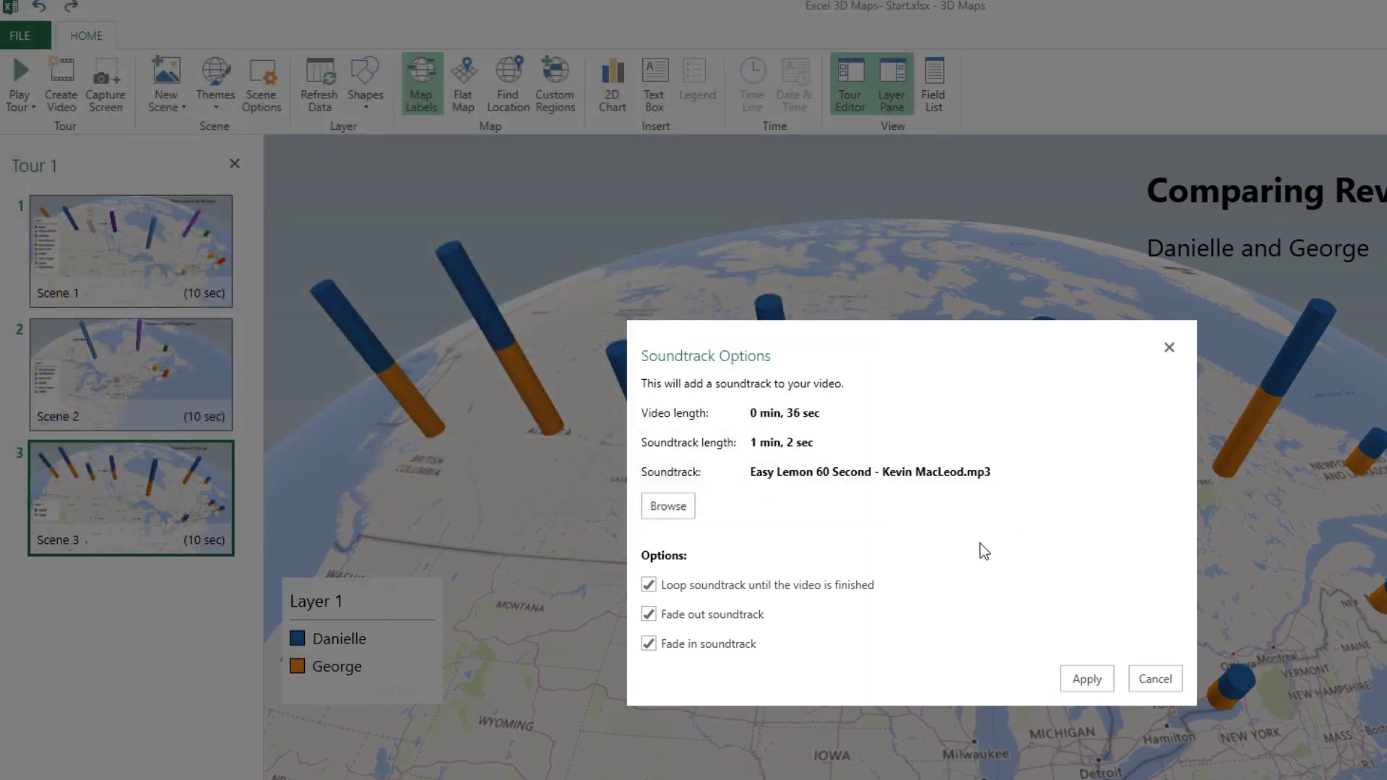
left_click(1087, 679)
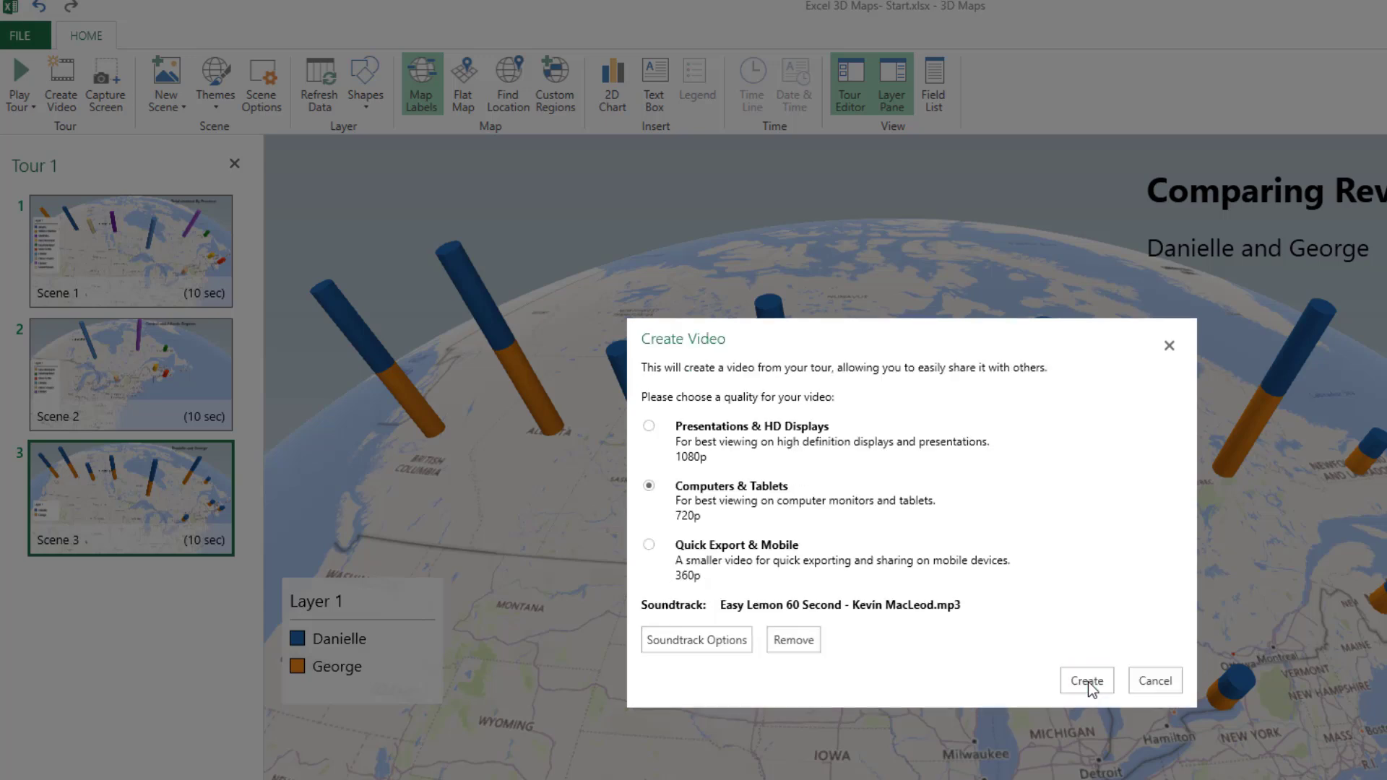
left_click(1088, 681)
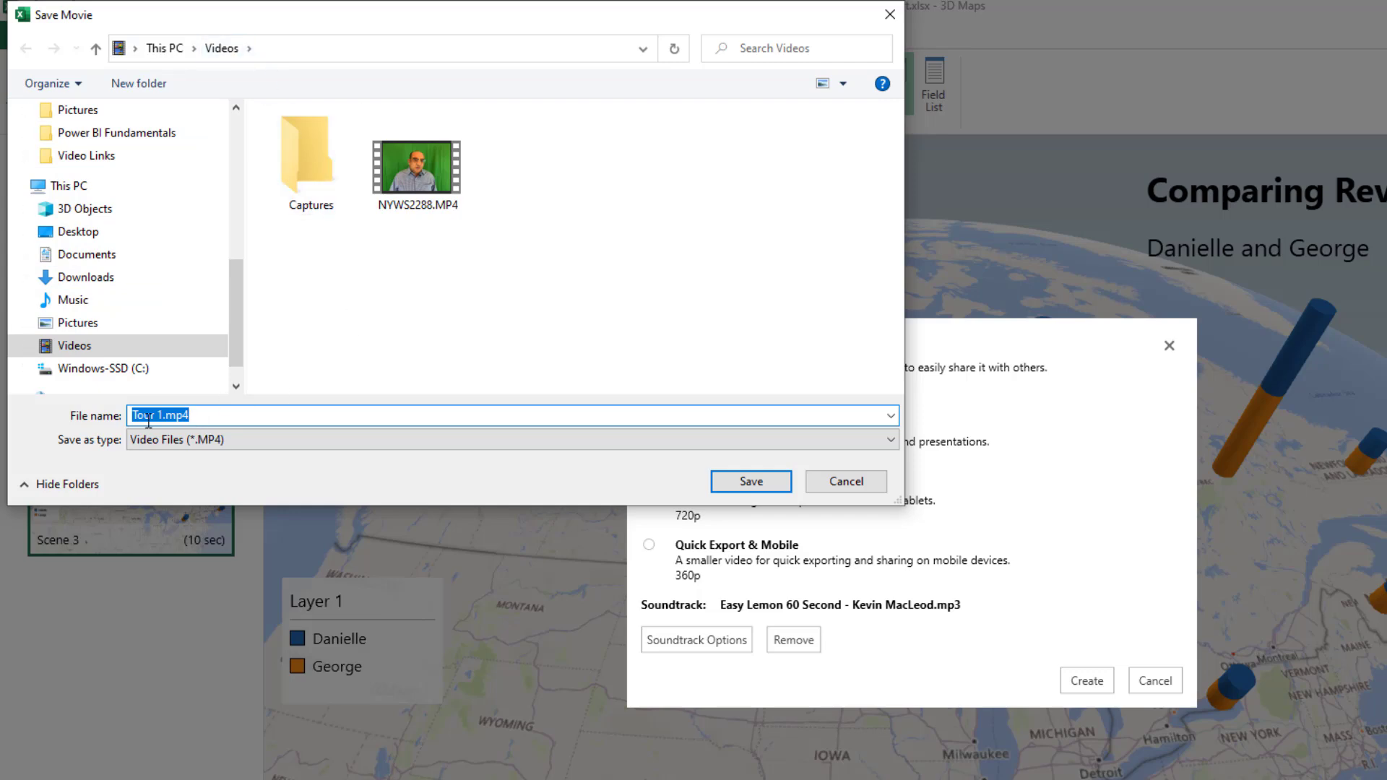
left_click(745, 485)
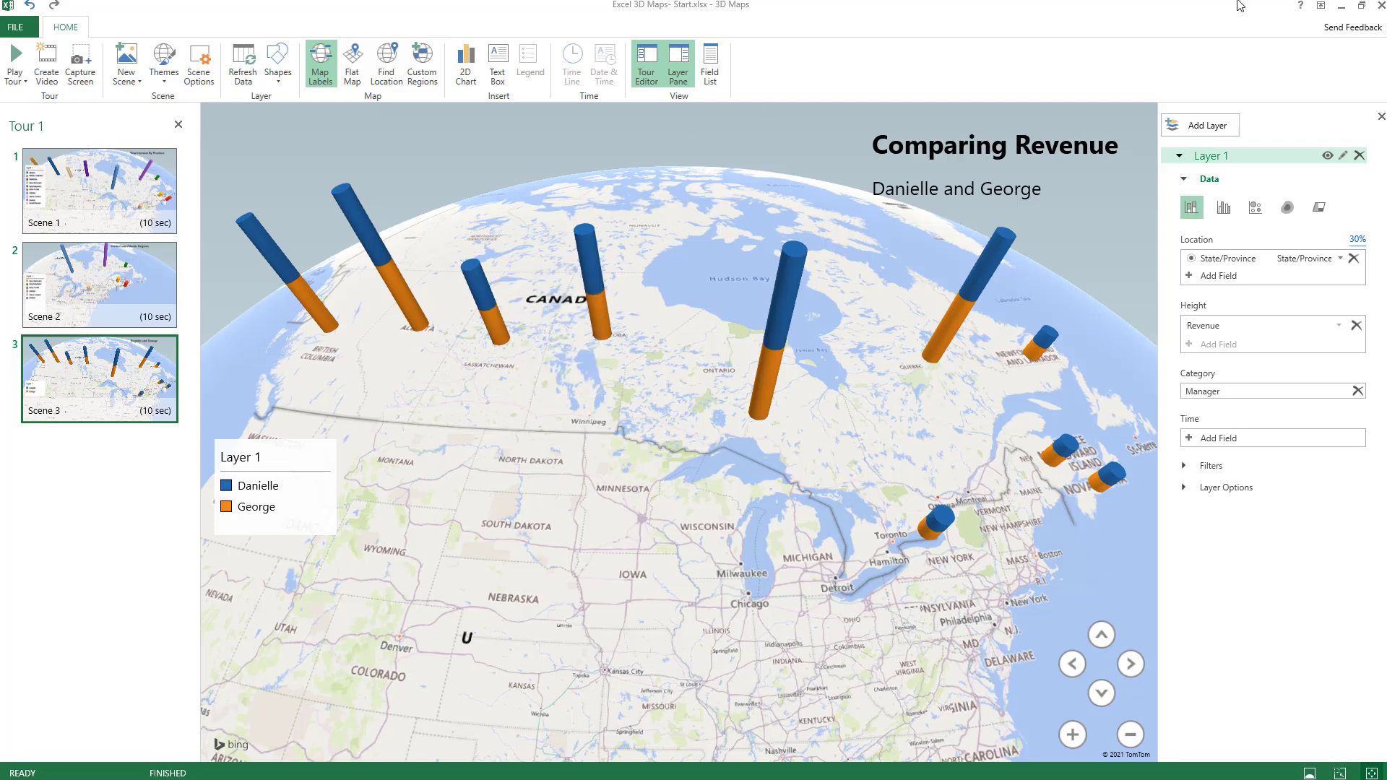
Step: Hide the layer pane and tour editor, and capture a screenshot of Scene 3's whole map
left_click(1381, 117)
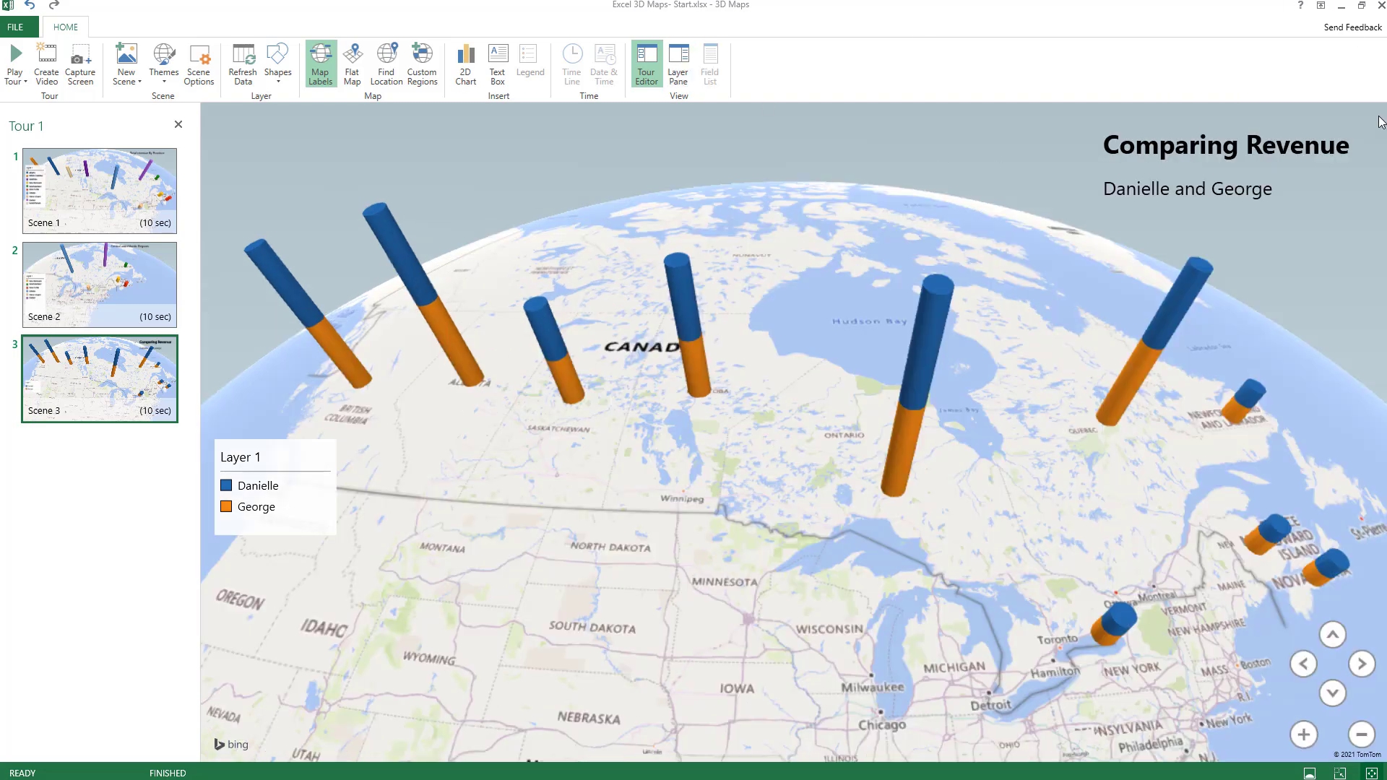
left_click(178, 124)
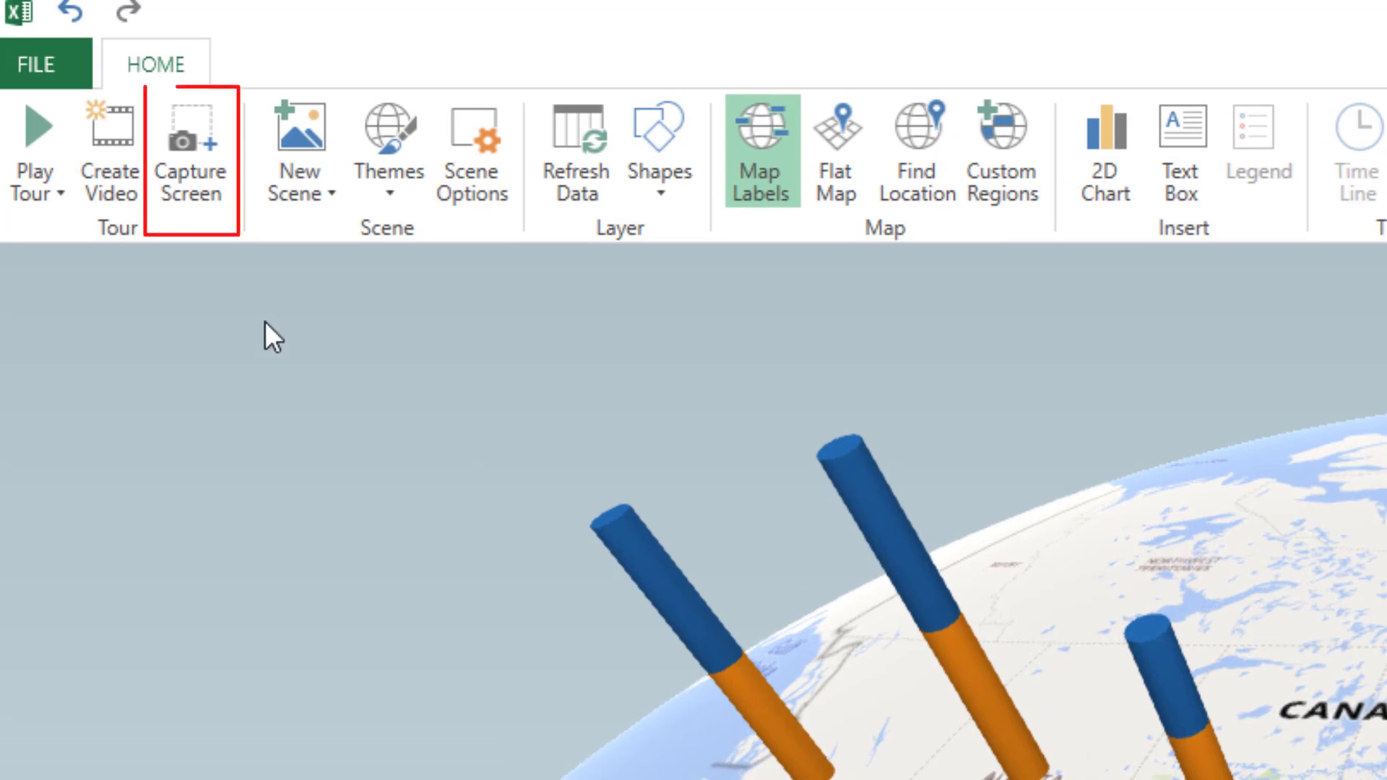
left_click(191, 141)
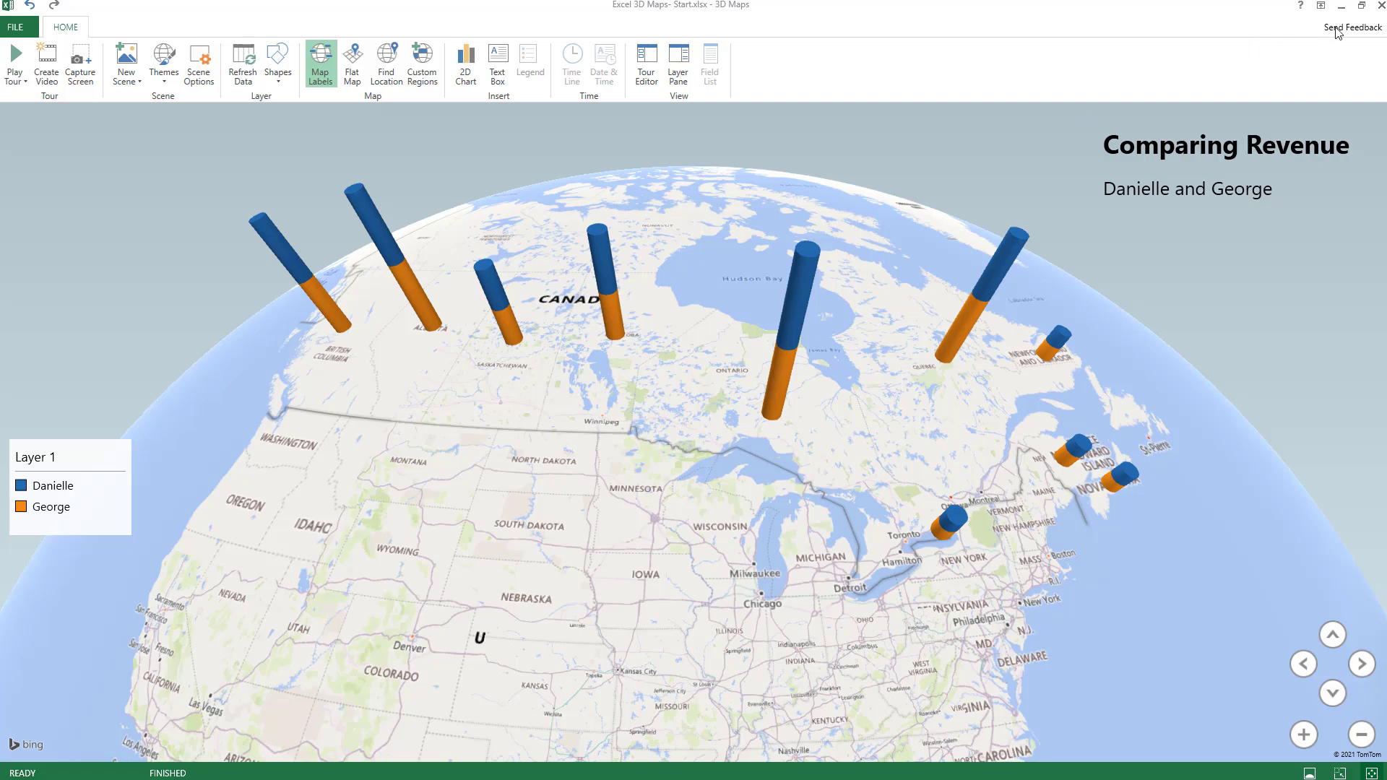
Step: Return to the Excel workbook, paste the captured map at cell E4 of Sheet1, and shrink and move it to fit beside the PivotTable
left_click(1382, 5)
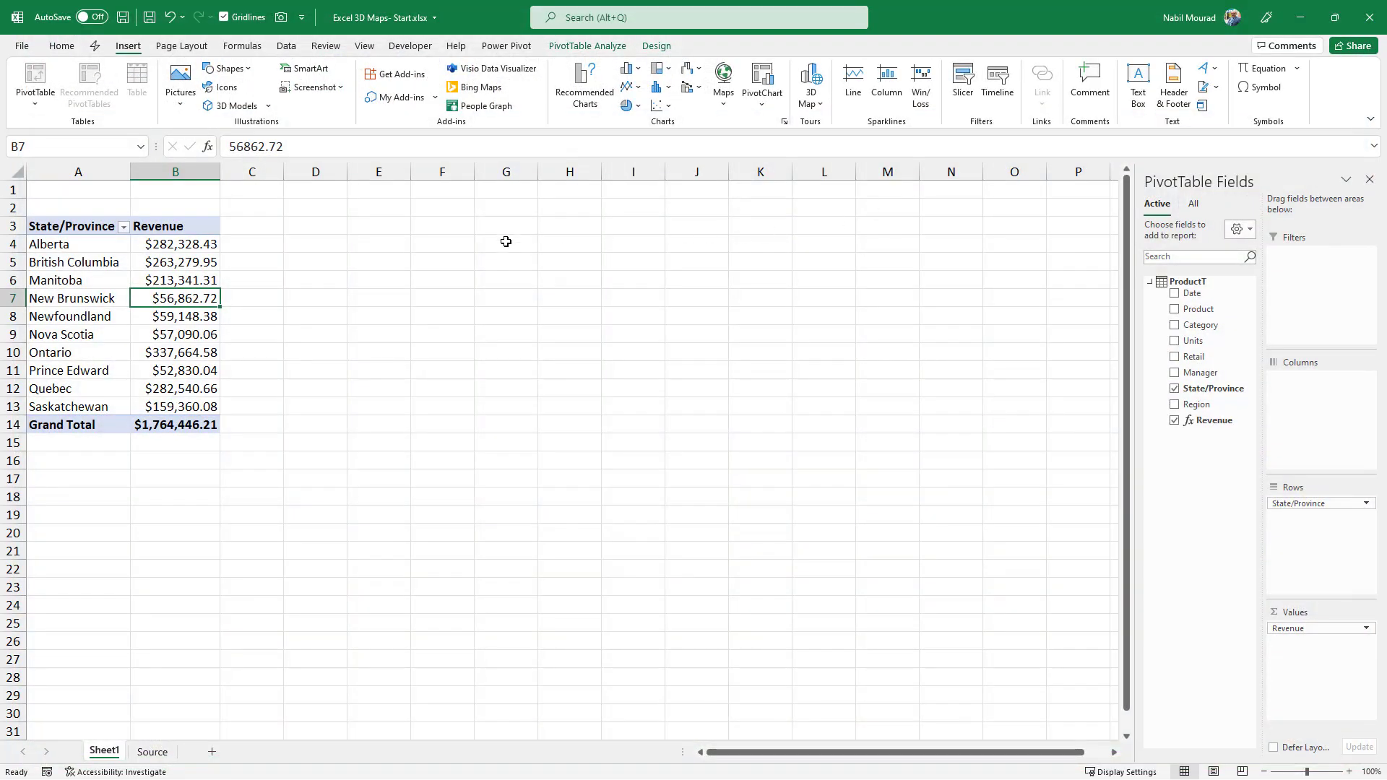
left_click(379, 240)
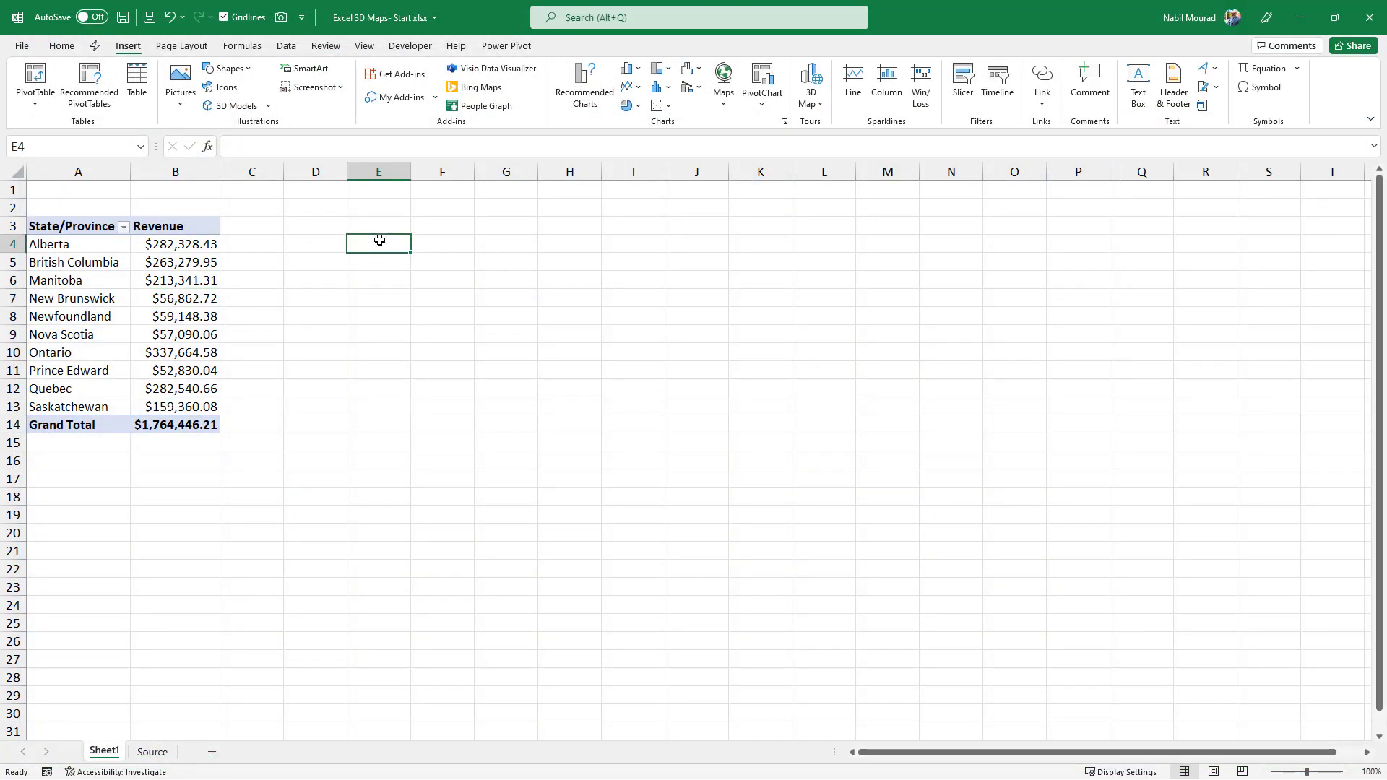
left_click(61, 45)
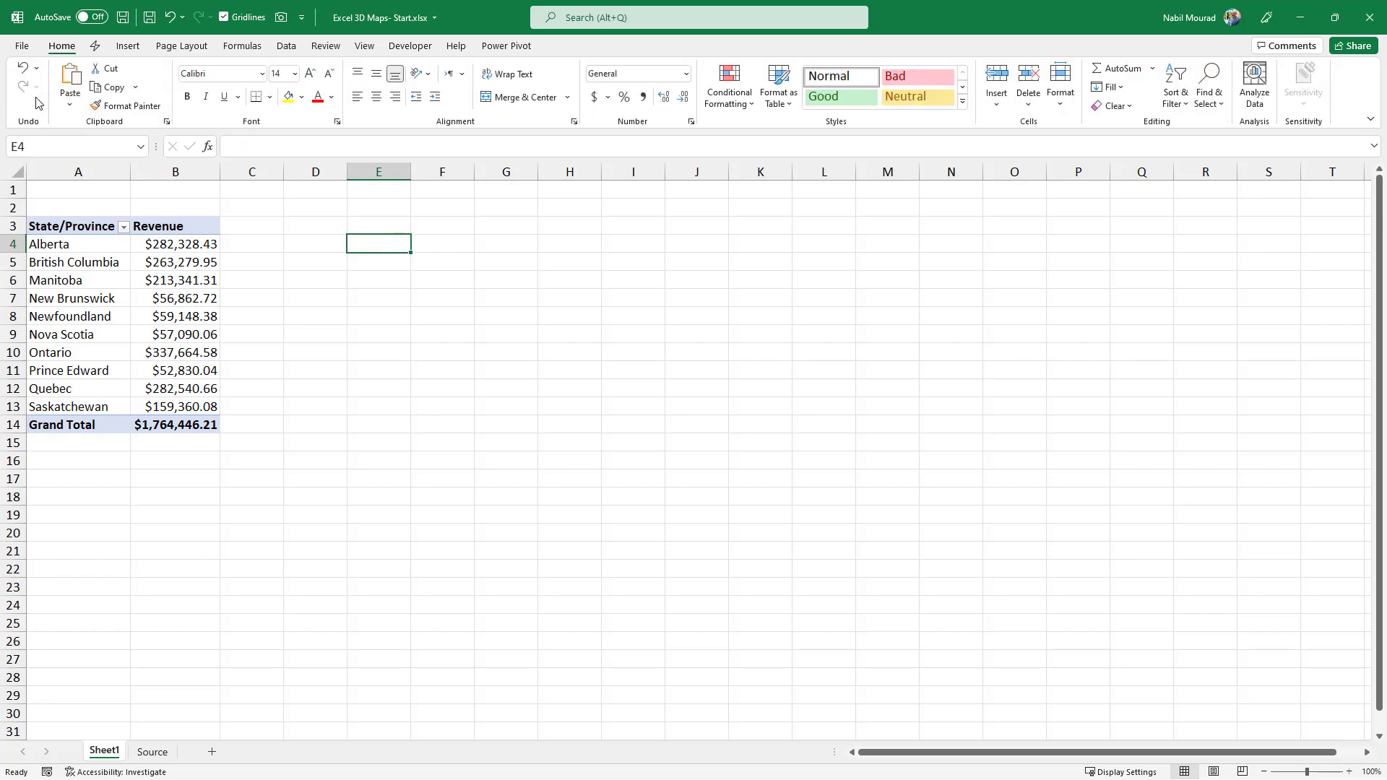
left_click(70, 78)
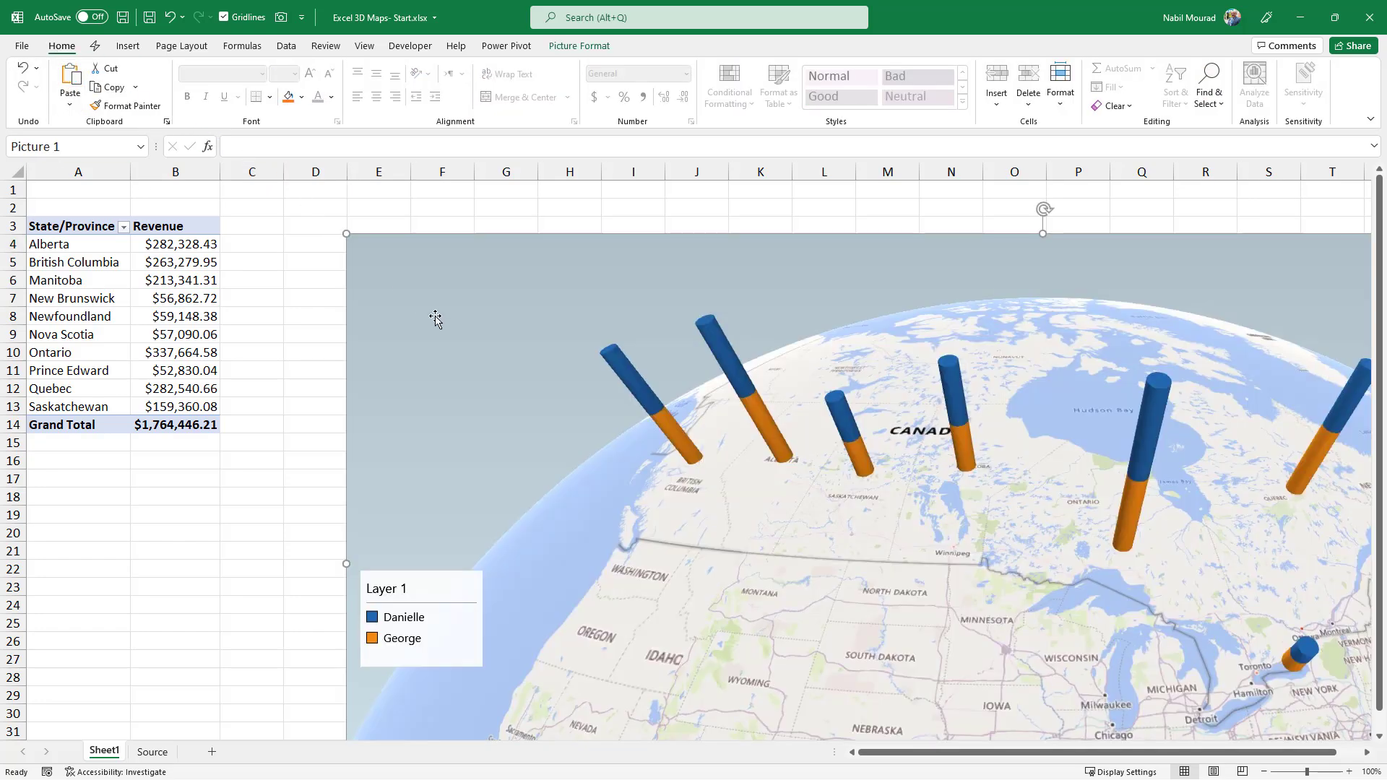
left_click_drag(343, 203, 578, 409)
left_click_drag(926, 480, 656, 352)
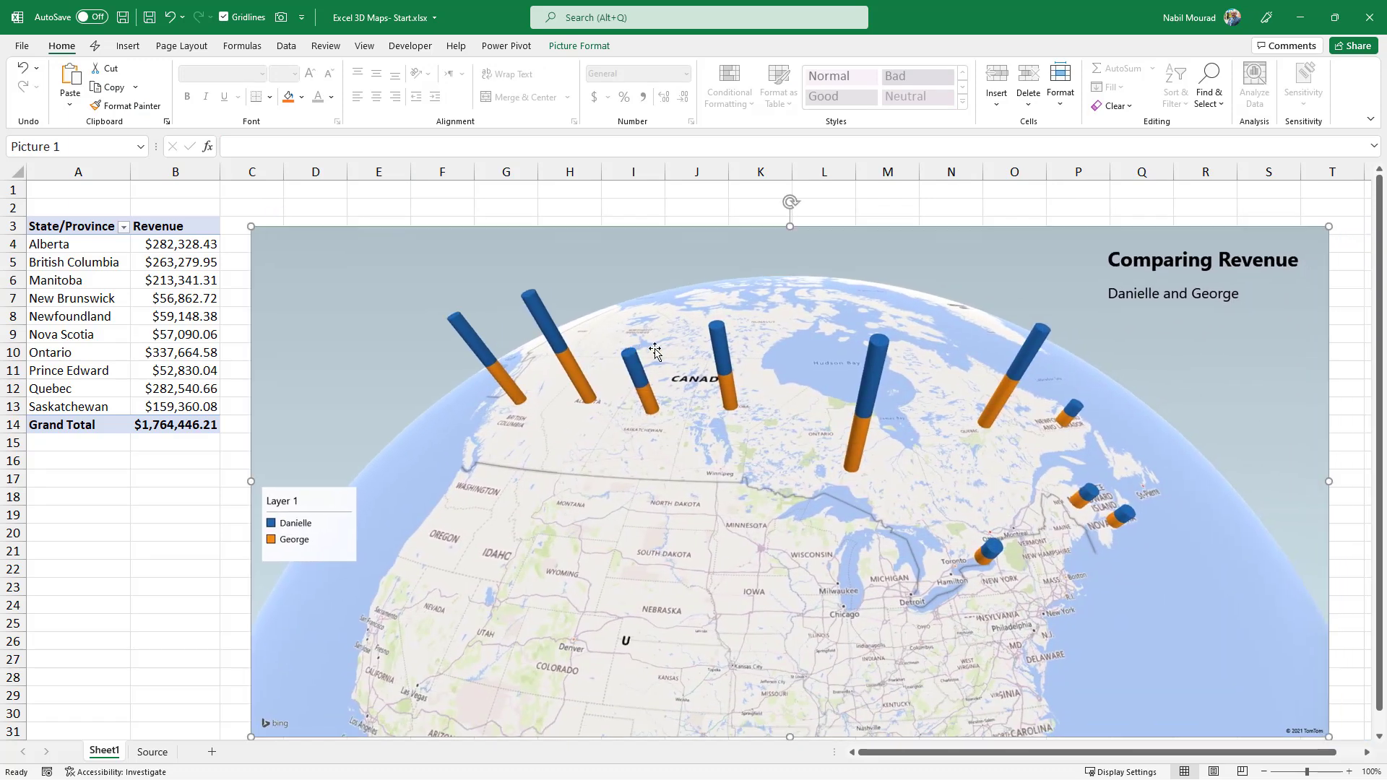